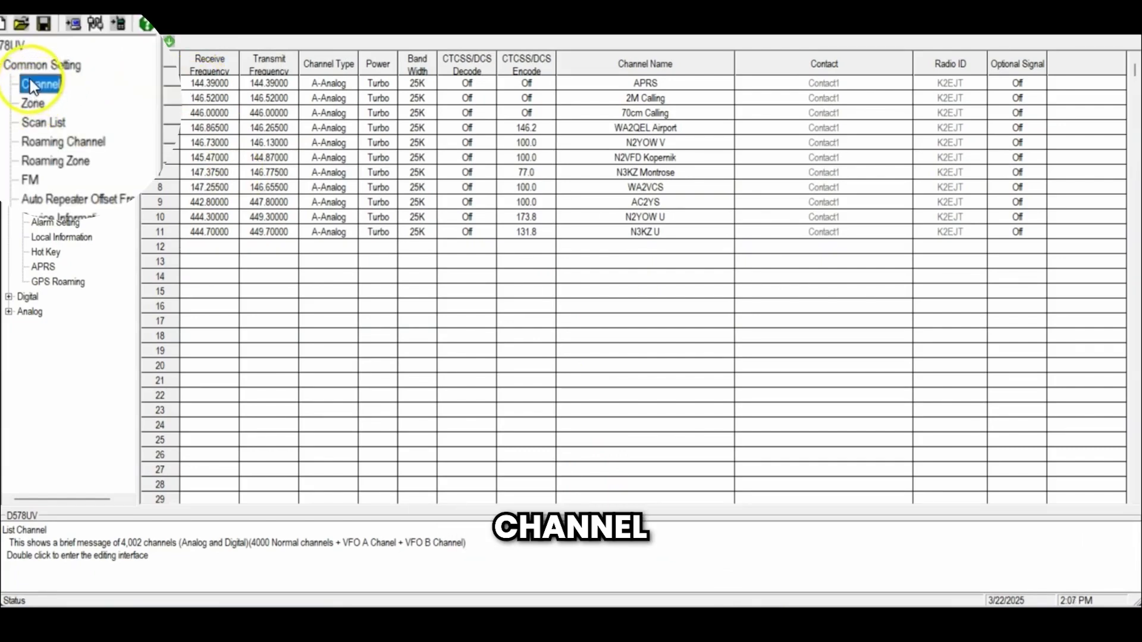
Step: Read the current data from the radio without saving the changed content, and list its channels
{"action": "left_click", "coordinate": [40, 103]}
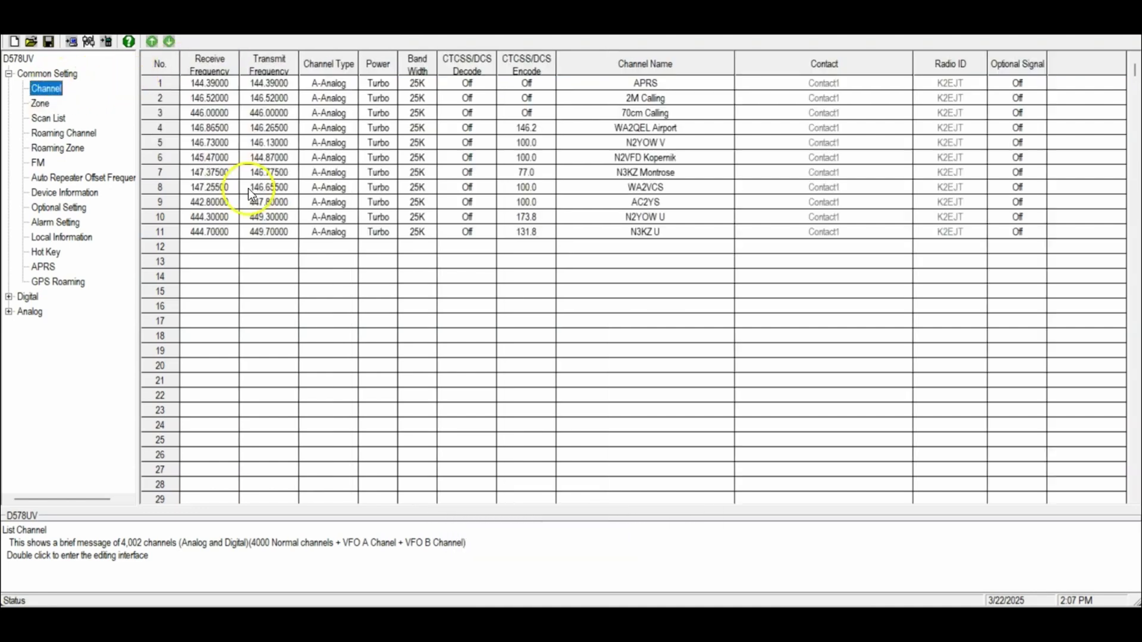
{"action": "left_click", "coordinate": [73, 42]}
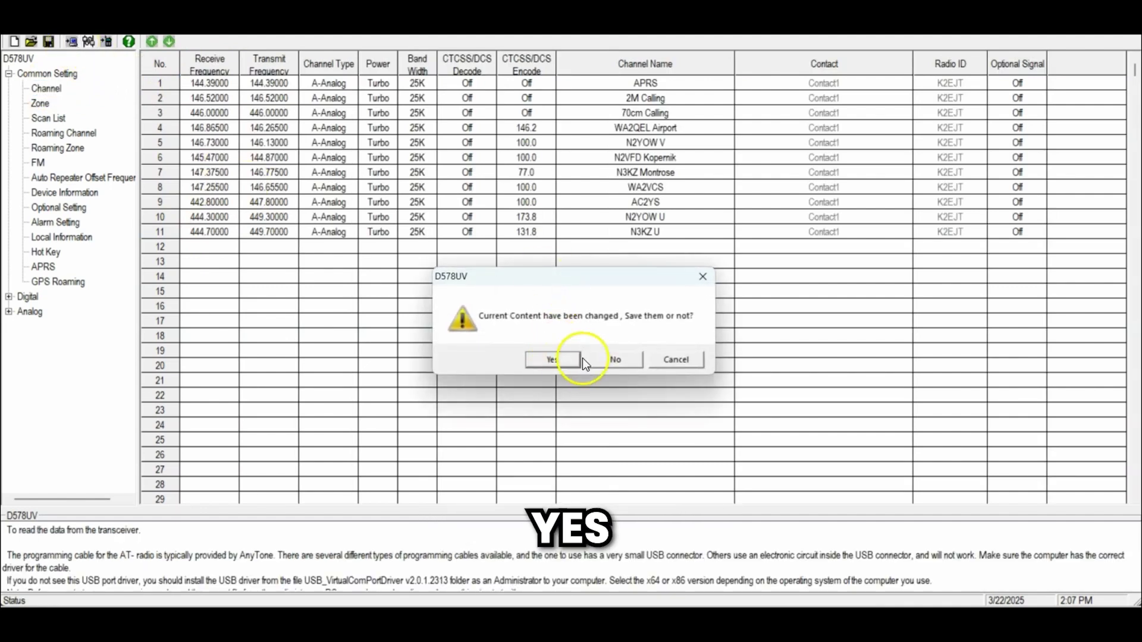
{"action": "left_click", "coordinate": [622, 359]}
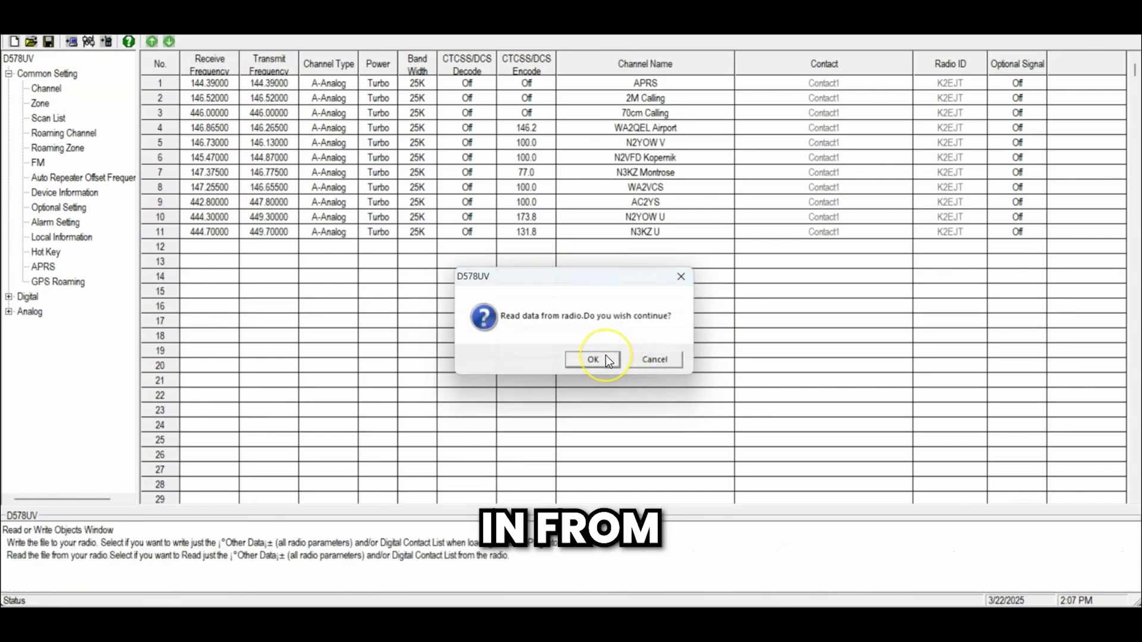
{"action": "left_click", "coordinate": [605, 355]}
{"action": "left_click", "coordinate": [562, 348]}
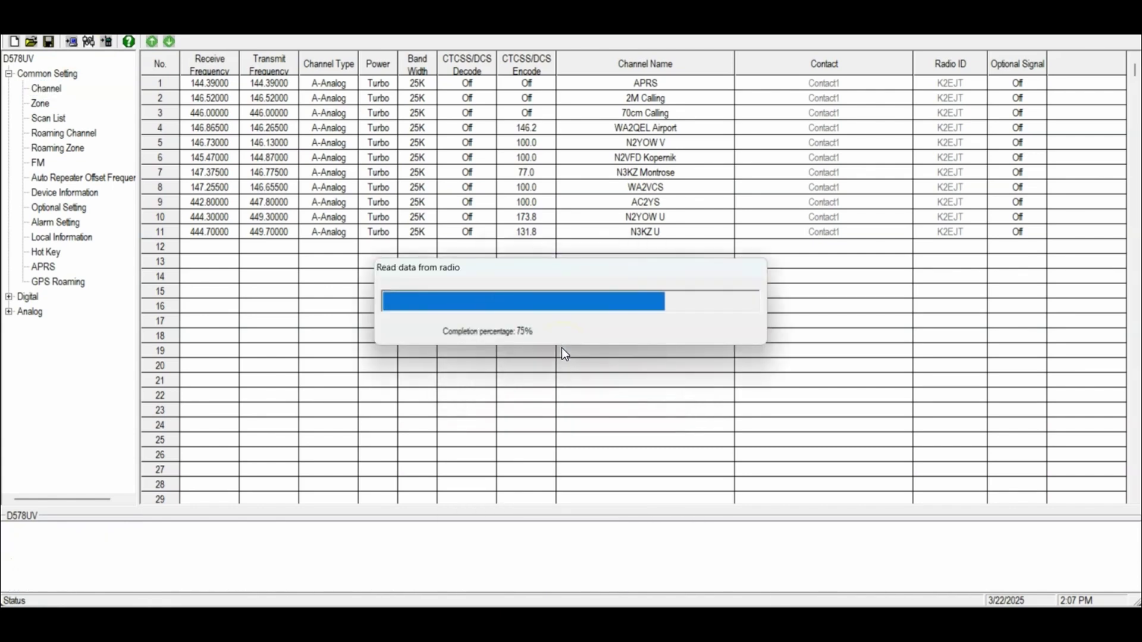
{"action": "left_click", "coordinate": [600, 346]}
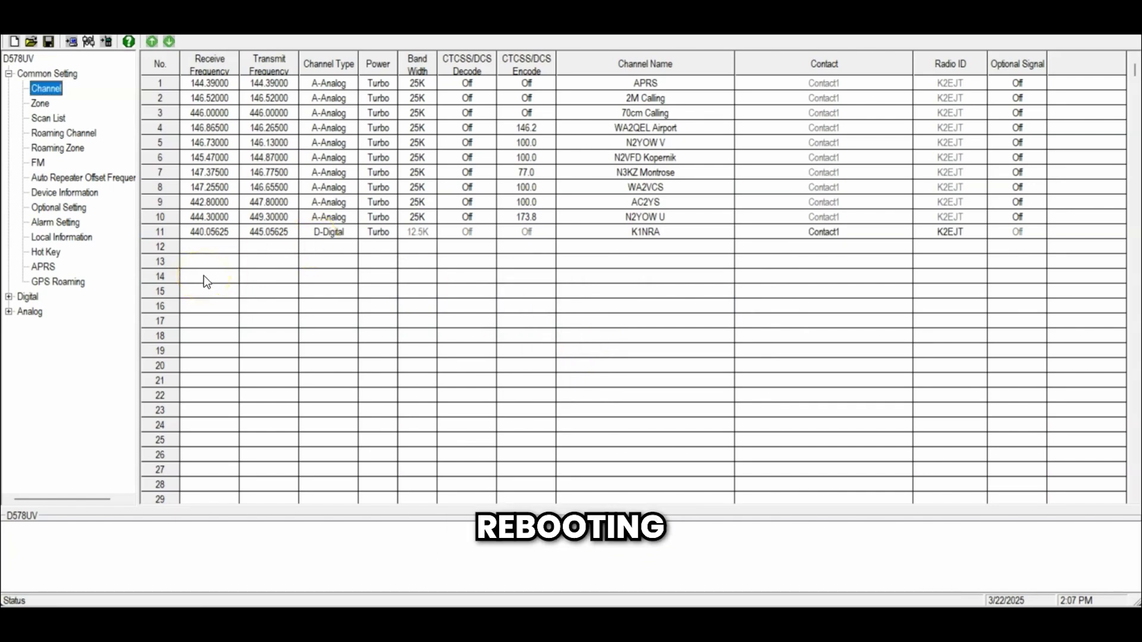
{"action": "right_click", "coordinate": [221, 236]}
{"action": "left_click", "coordinate": [263, 302]}
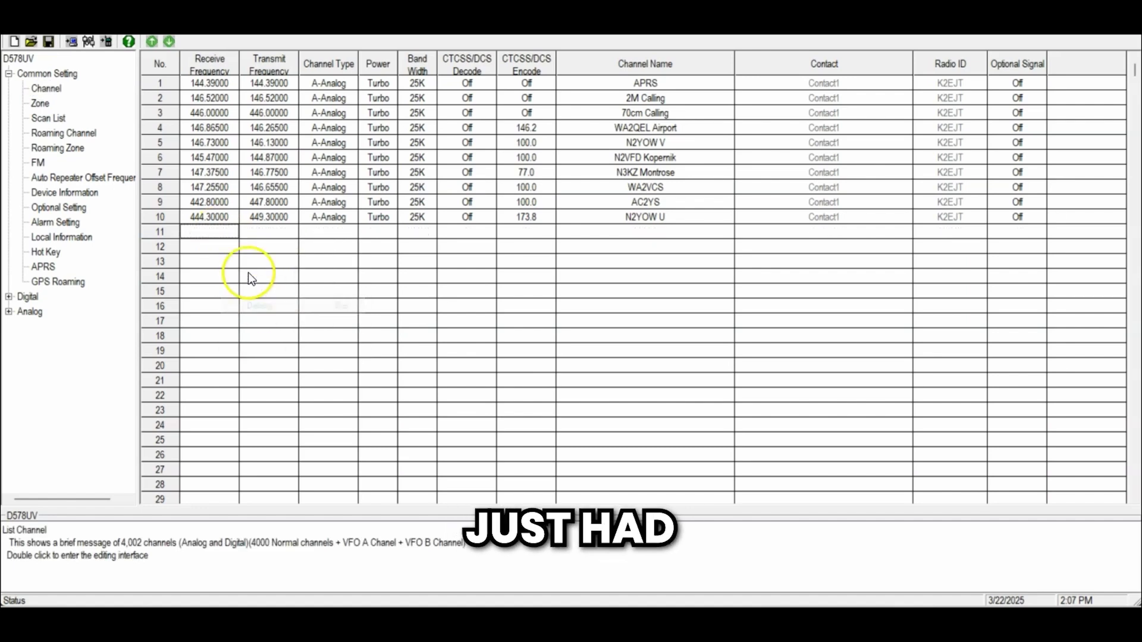
{"action": "right_click", "coordinate": [205, 217]}
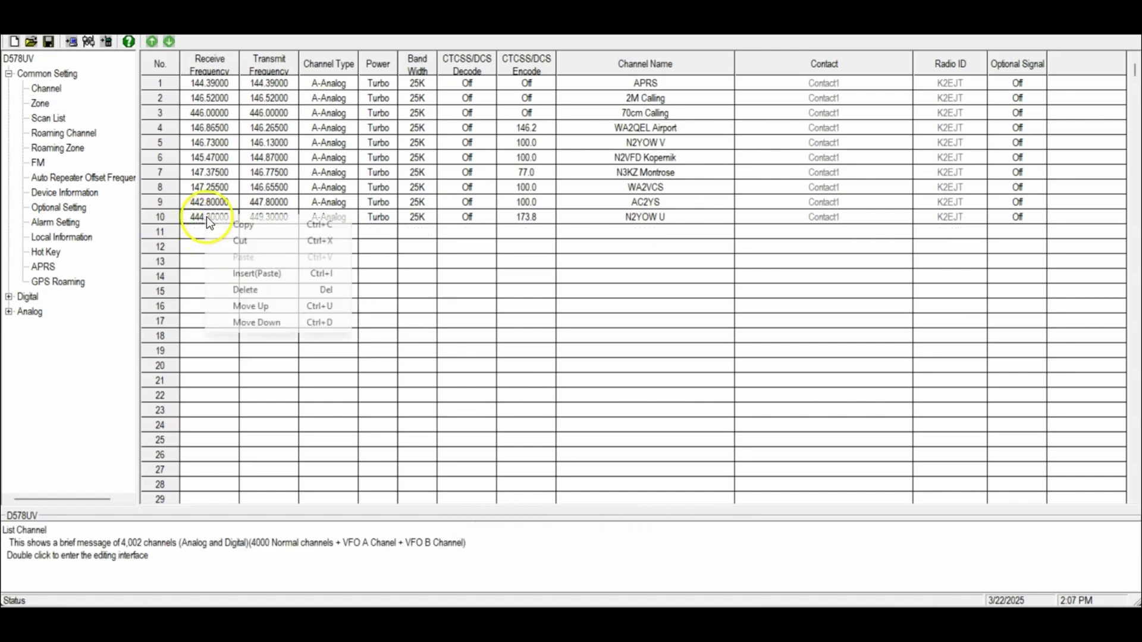
{"action": "left_click", "coordinate": [239, 292]}
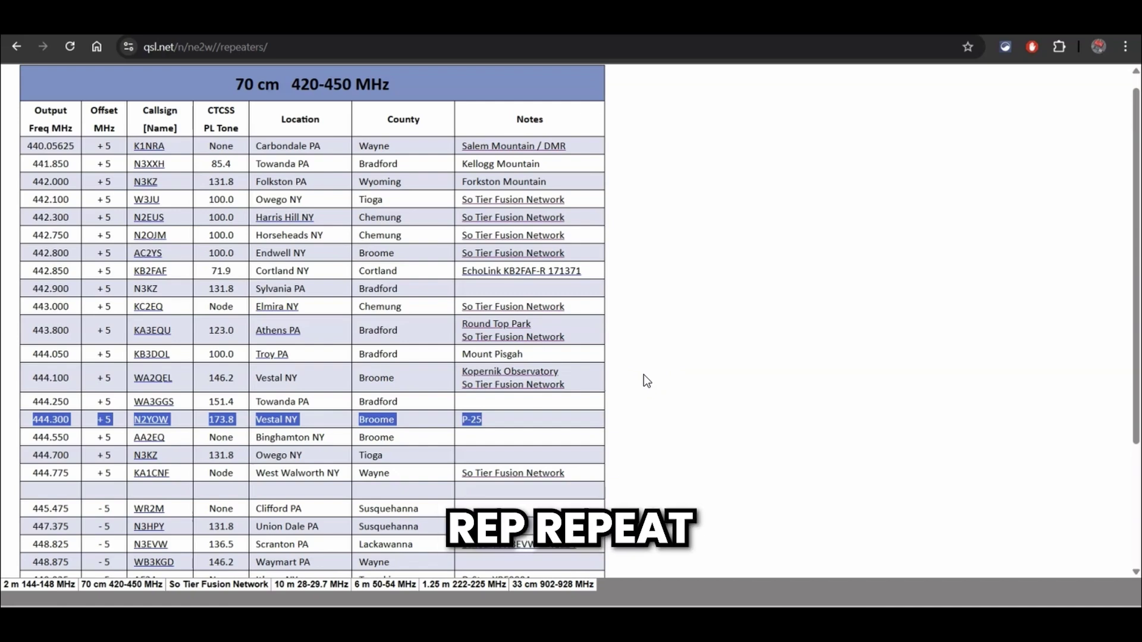
Step: Switch to the qsl.net repeater list in the browser and look through its band and So Tier Fusion Network tables
{"action": "left_click", "coordinate": [39, 585]}
{"action": "left_click", "coordinate": [715, 337]}
{"action": "scroll", "coordinate": [715, 337], "scroll_direction": "down", "scroll_amount": 1}
{"action": "scroll", "coordinate": [715, 337], "scroll_direction": "down", "scroll_amount": 4}
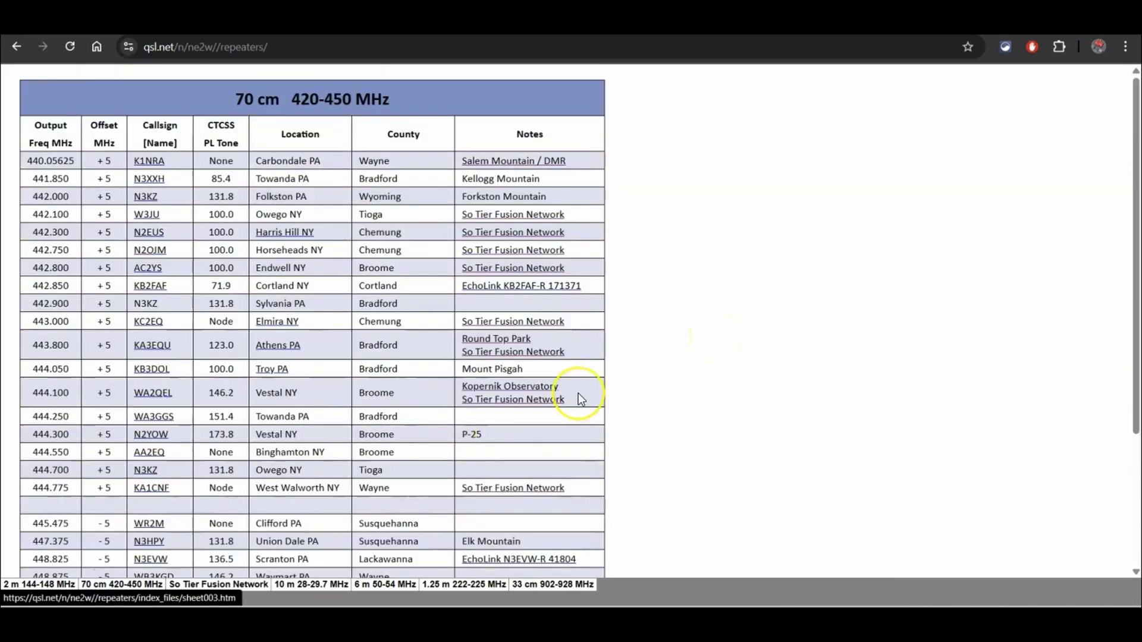
{"action": "scroll", "coordinate": [578, 393], "scroll_direction": "down", "scroll_amount": 3}
{"action": "scroll", "coordinate": [581, 395], "scroll_direction": "up", "scroll_amount": 2}
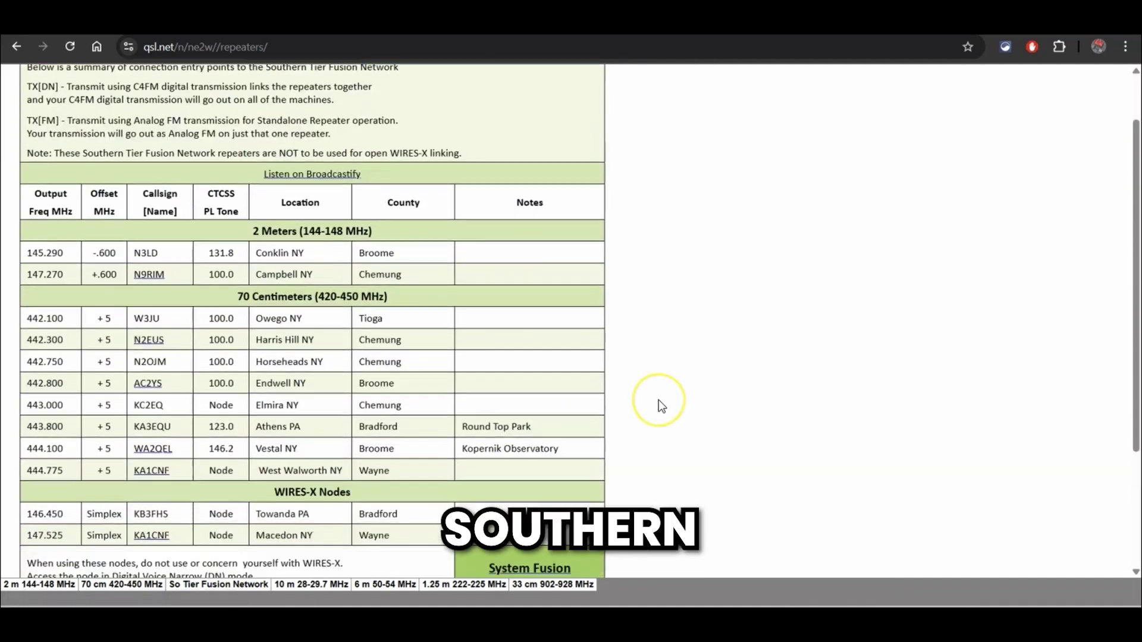
{"action": "scroll", "coordinate": [658, 400], "scroll_direction": "down", "scroll_amount": 1}
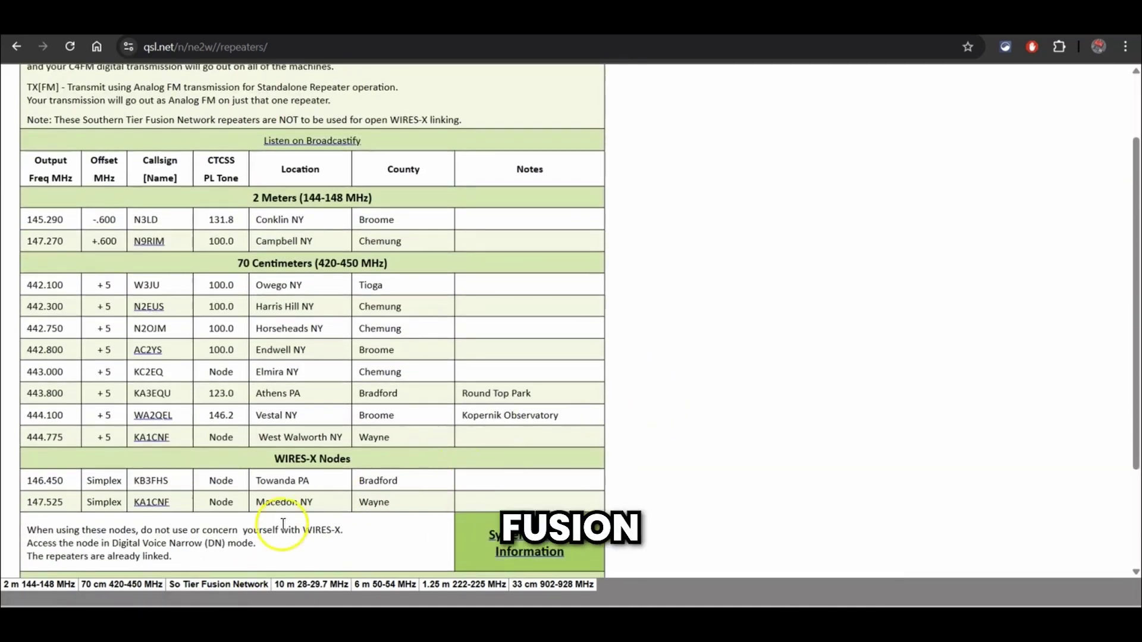
{"action": "left_click", "coordinate": [311, 585]}
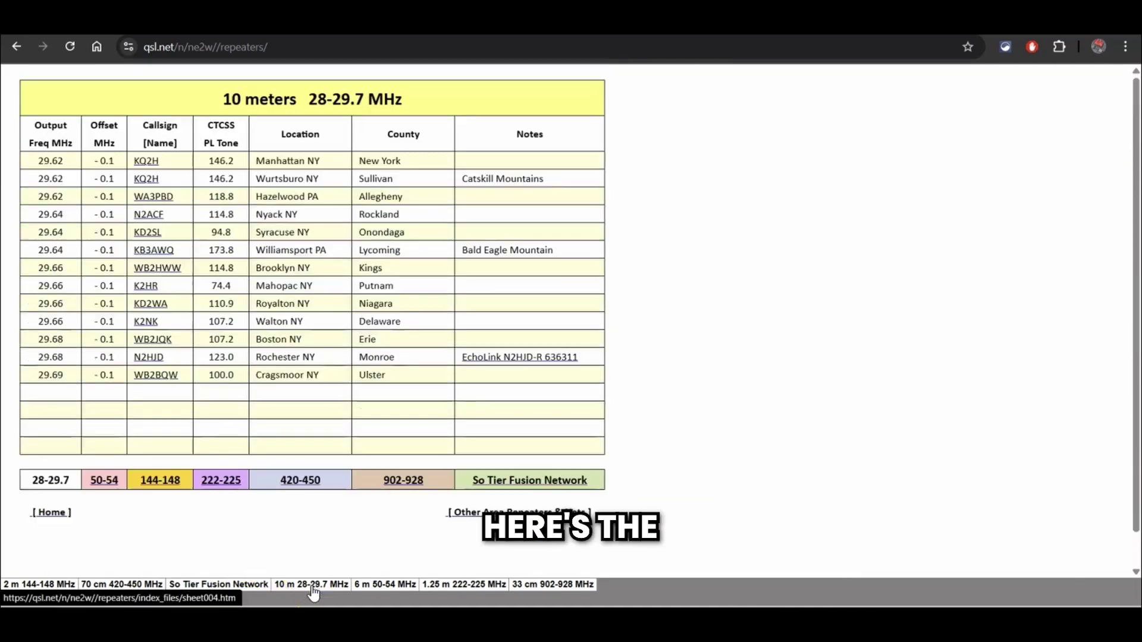
{"action": "left_click", "coordinate": [373, 585]}
{"action": "left_click", "coordinate": [436, 586]}
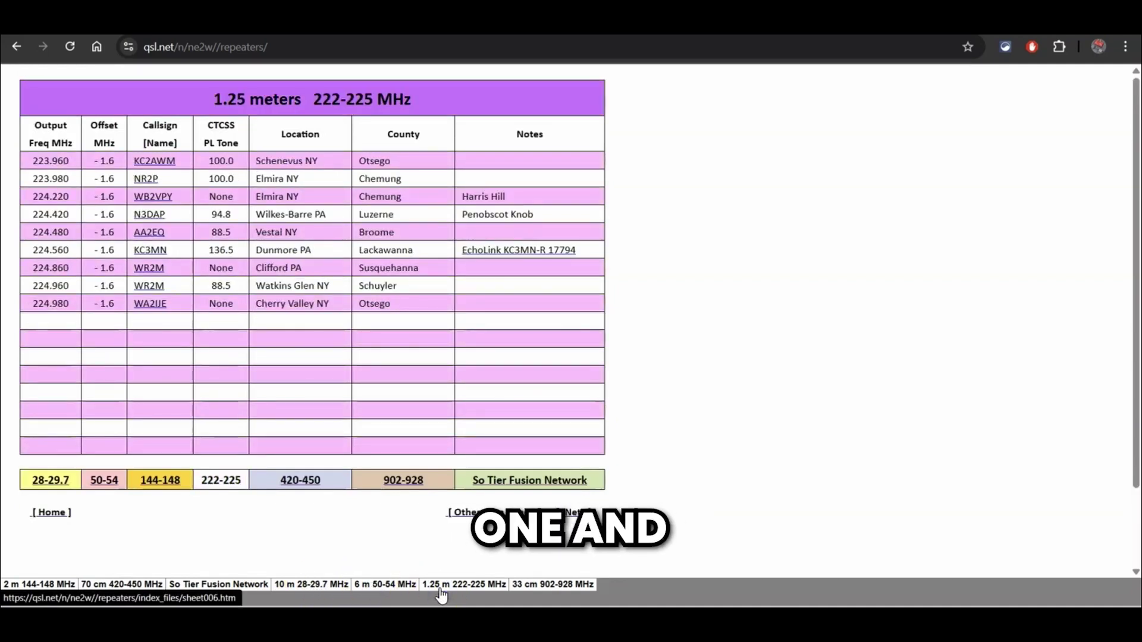
{"action": "left_click", "coordinate": [535, 586]}
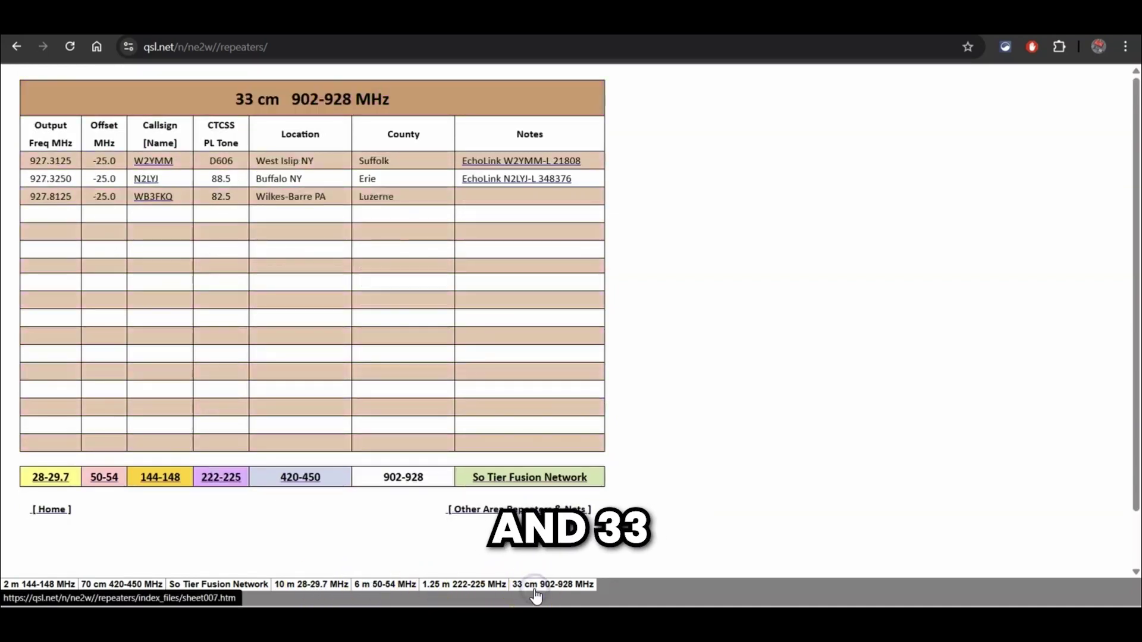
Step: Look up the 444.300 N2YOW repeater in Vestal NY in the 70 cm table and highlight its row
{"action": "left_click", "coordinate": [135, 586]}
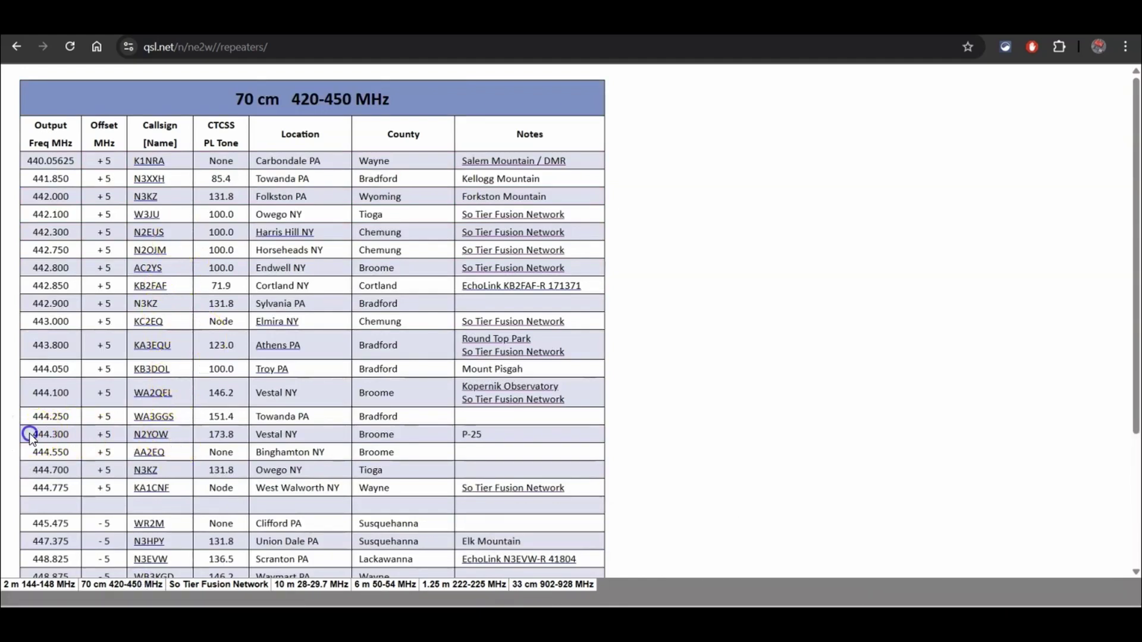
{"action": "left_click_drag", "start_coordinate": [31, 434], "coordinate": [197, 455]}
{"action": "left_click_drag", "start_coordinate": [295, 447], "coordinate": [511, 430]}
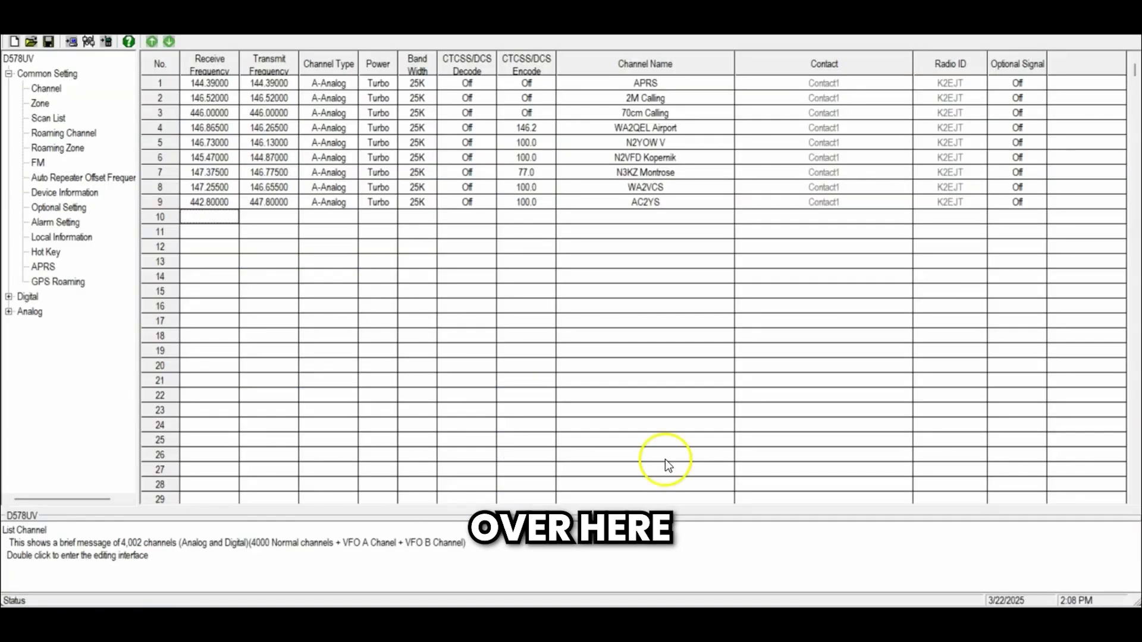
Step: Switch back to the D578UV software and start a new channel in row 10 named N2YOW U
{"action": "double_click", "coordinate": [222, 217]}
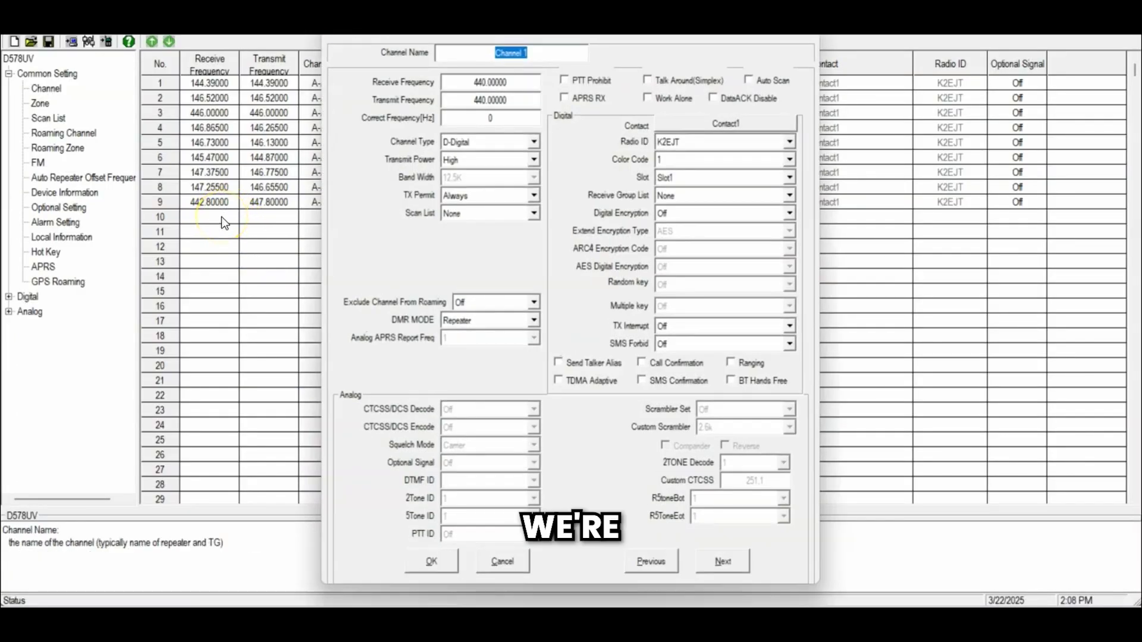
{"action": "type", "text": "N2Y"}
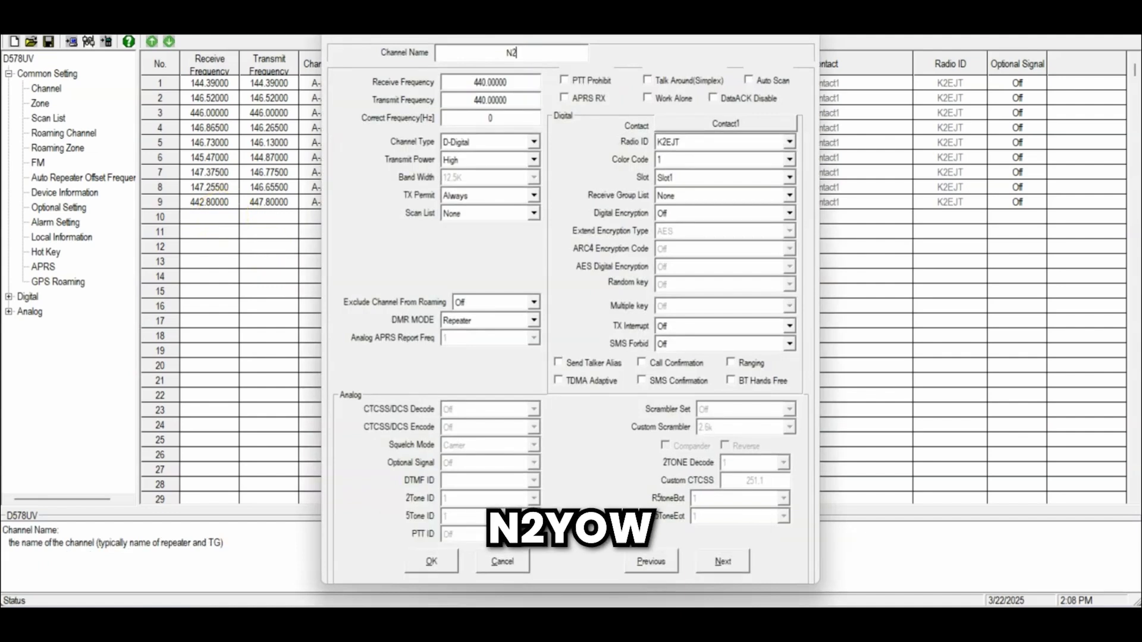
{"action": "type", "text": "OW U"}
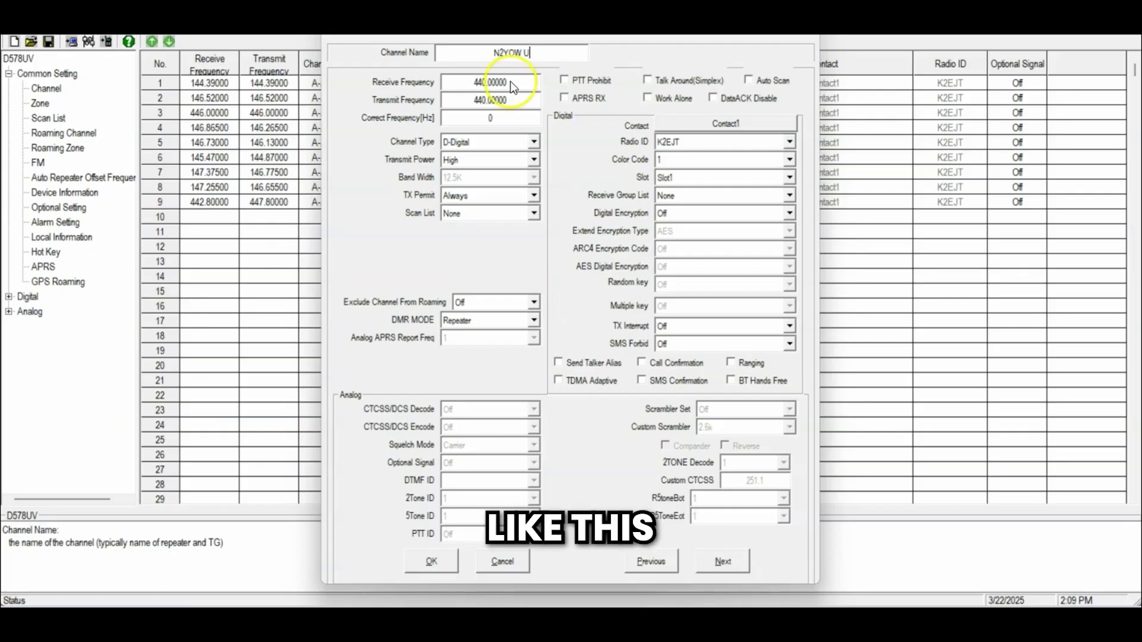
Step: Set the channel's receive frequency to 444.3 and its transmit frequency to 449.300
{"action": "double_click", "coordinate": [510, 81]}
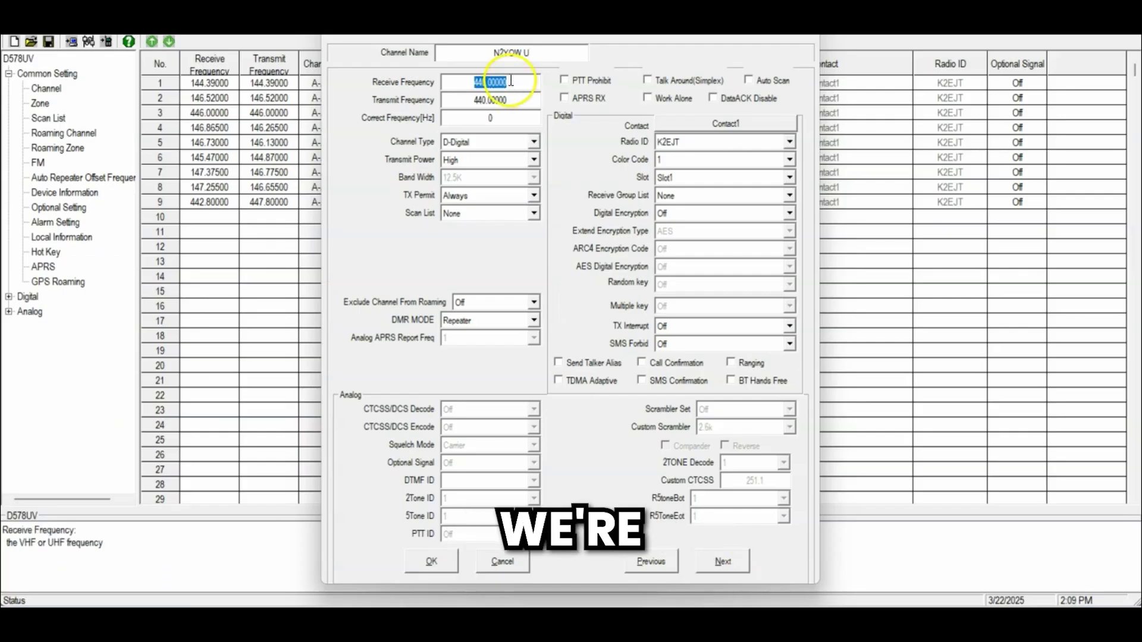
{"action": "type", "text": "444.3"}
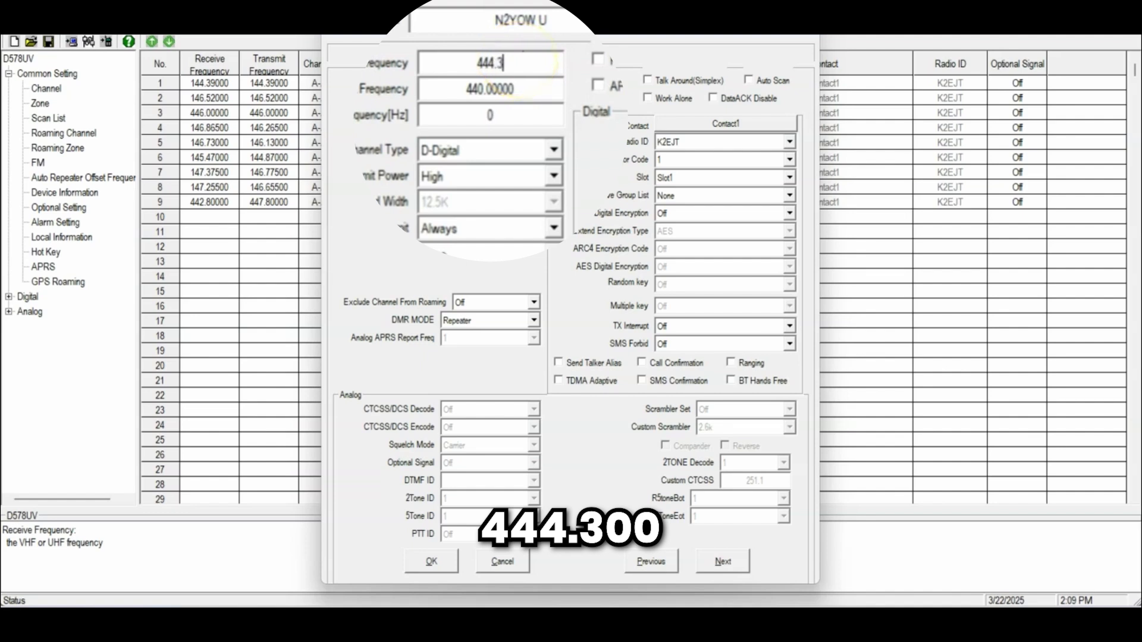
{"action": "key", "text": "Tab"}
{"action": "type", "text": "44"}
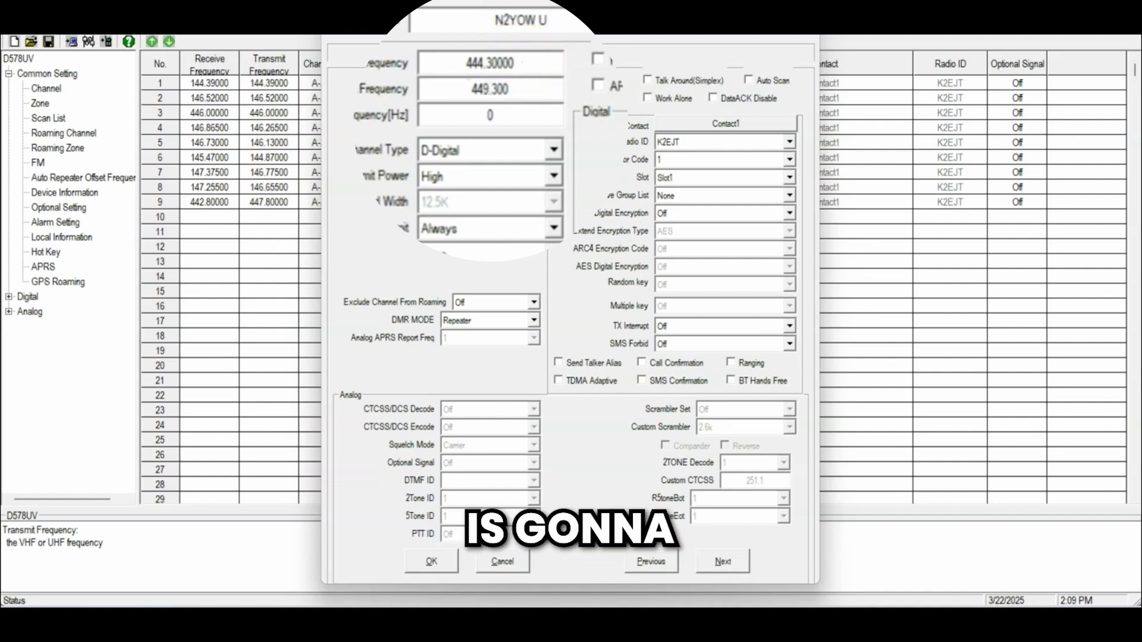
{"action": "key", "text": "Tab"}
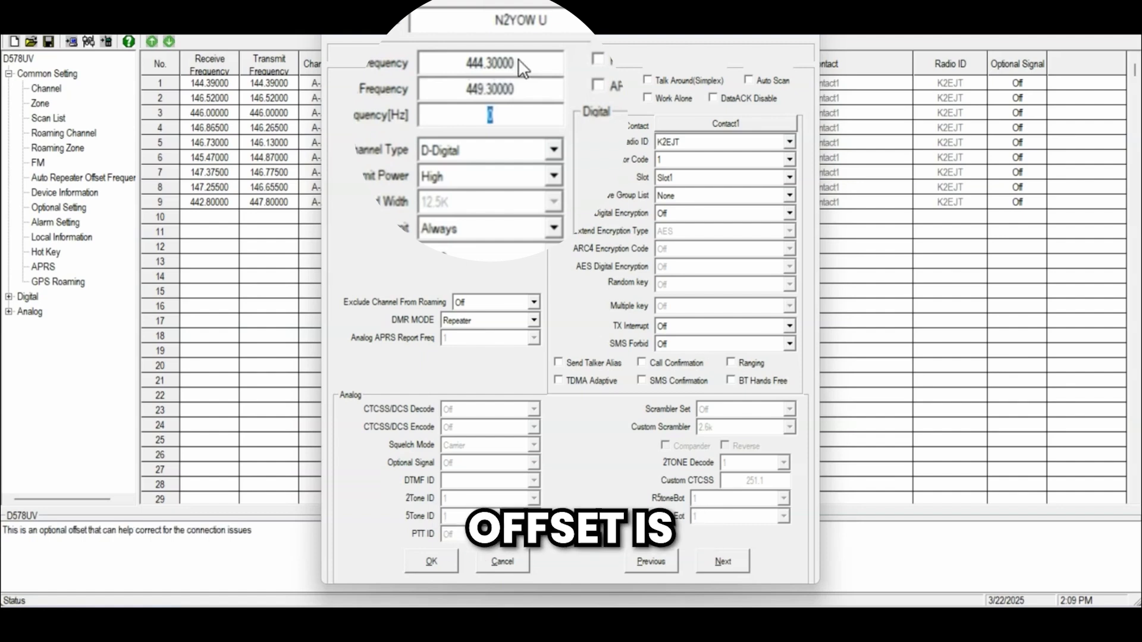
Step: Set the channel type to A-Analog, the transmit power to Turbo and the bandwidth to 25K
{"action": "left_click", "coordinate": [546, 149]}
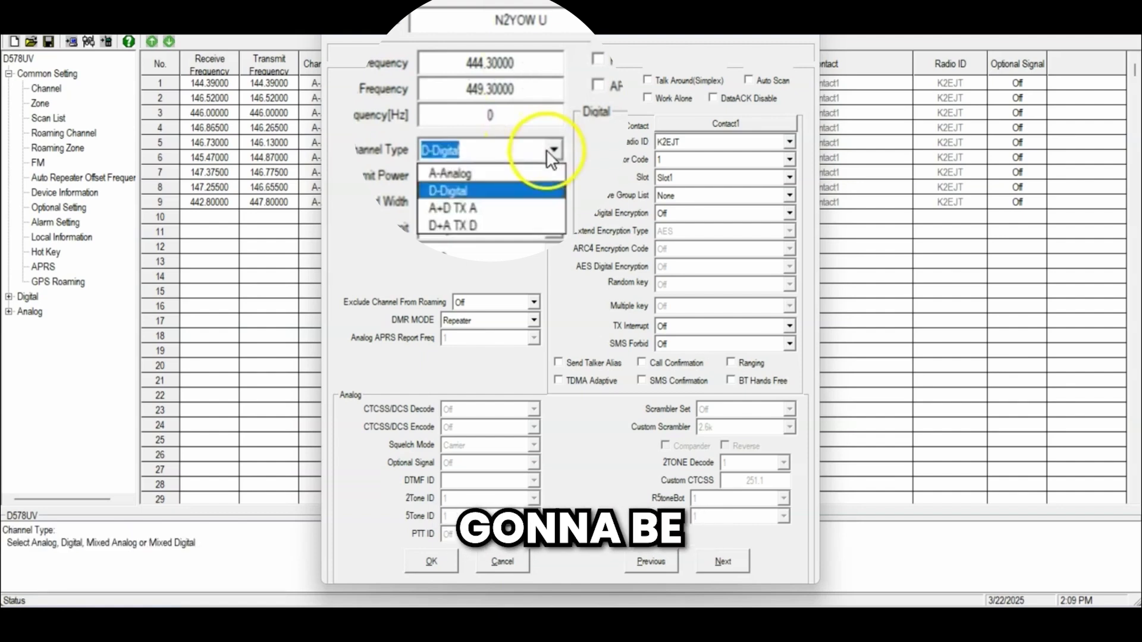
{"action": "left_click", "coordinate": [521, 174]}
{"action": "left_click", "coordinate": [526, 160]}
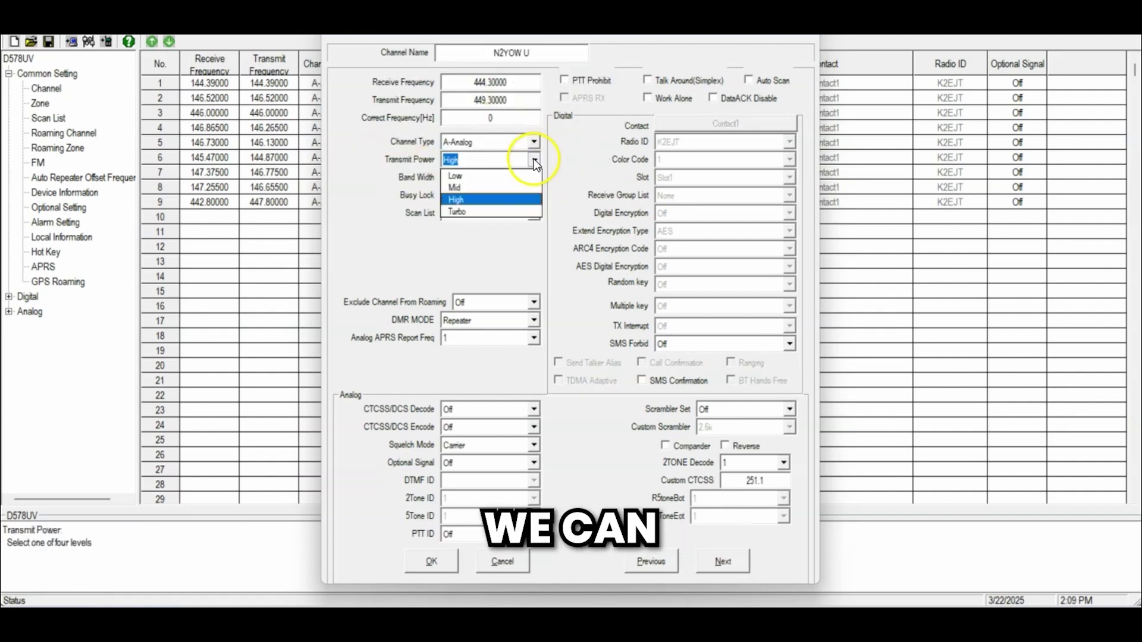
{"action": "left_click", "coordinate": [505, 212]}
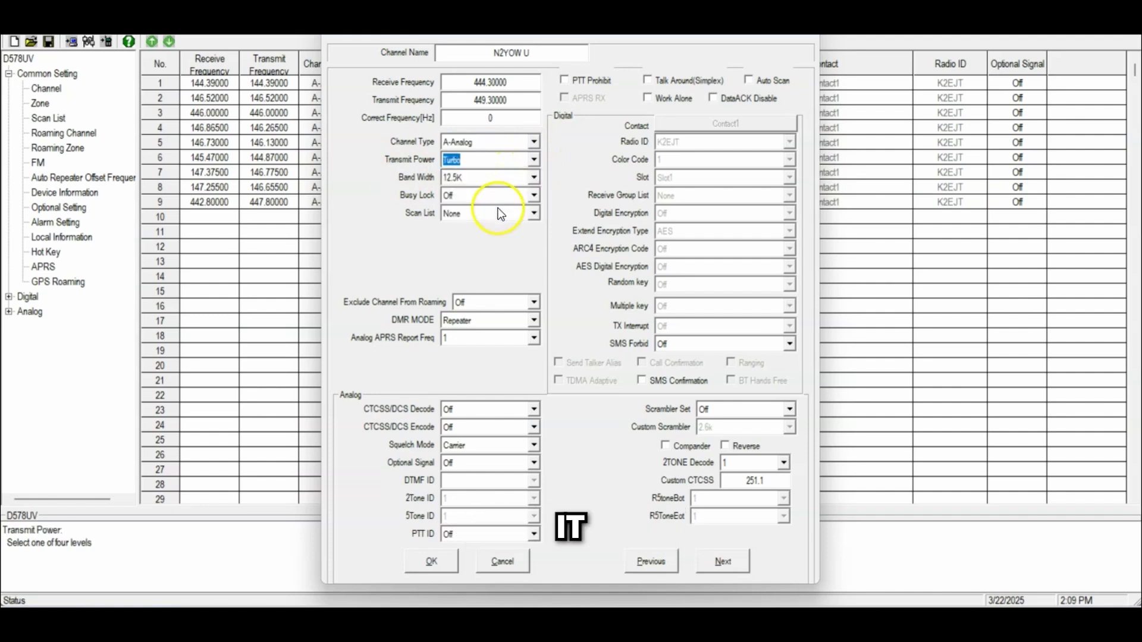
{"action": "left_click", "coordinate": [530, 179]}
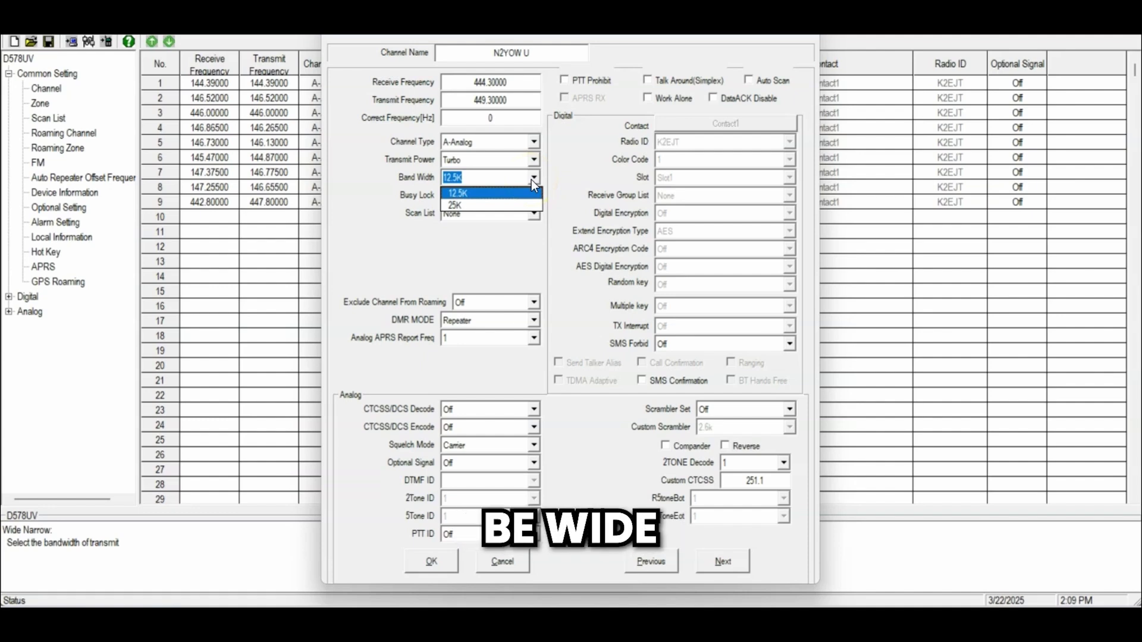
{"action": "left_click", "coordinate": [468, 206]}
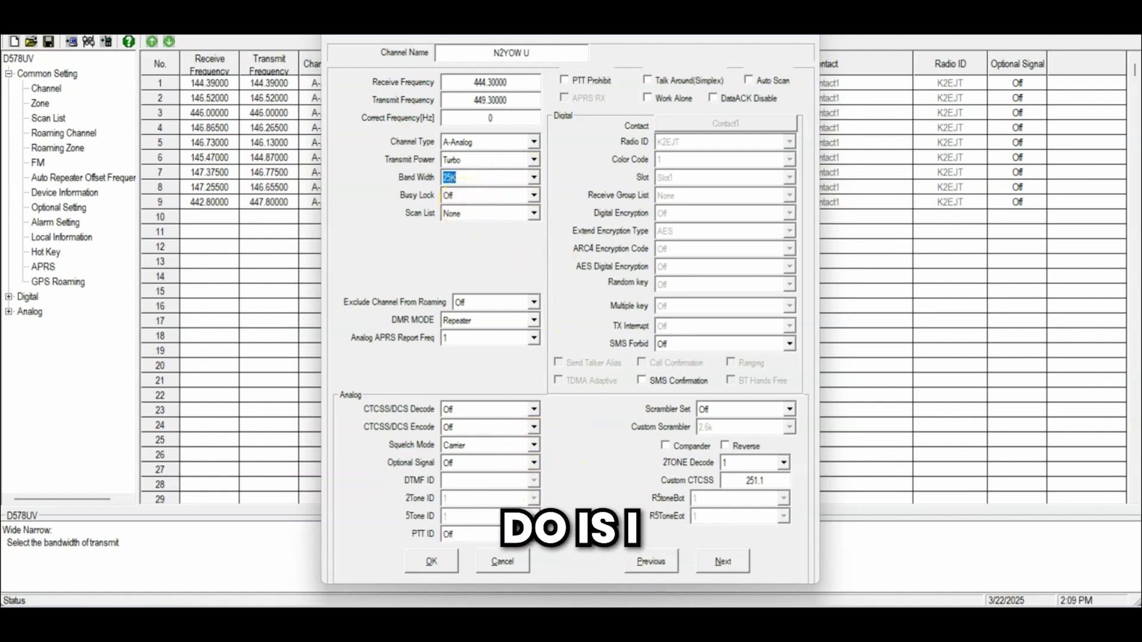
Step: Check N2YOW's PL tone in the browser's repeater list, then set the channel's CTCSS encode tone to 173.8 and accept the channel
{"action": "left_click", "coordinate": [910, 551]}
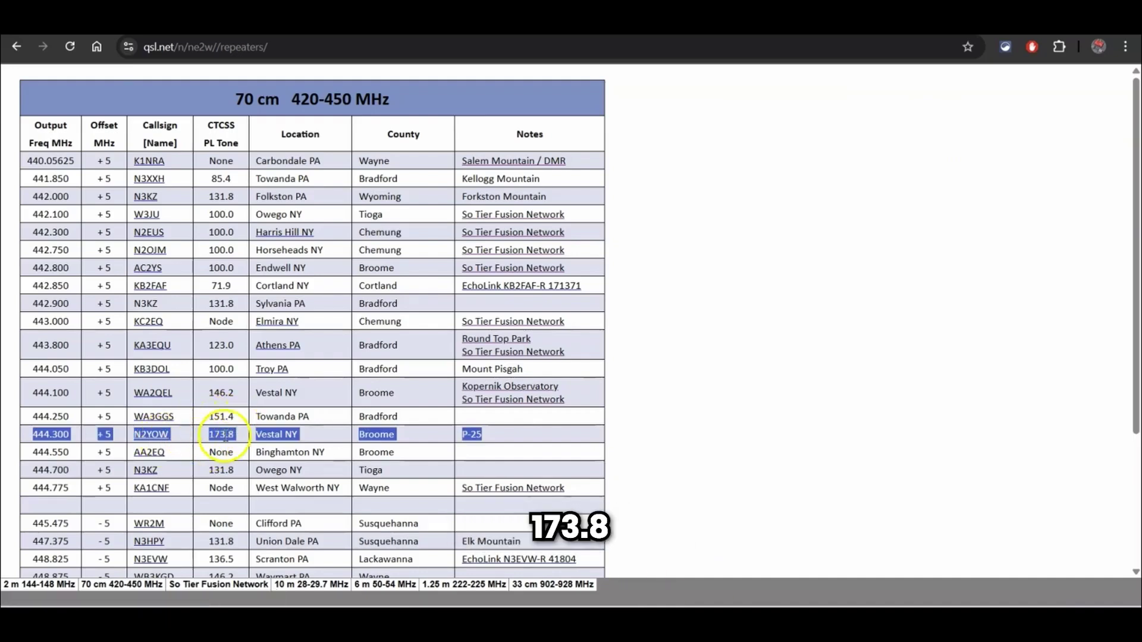
{"action": "left_click", "coordinate": [785, 562]}
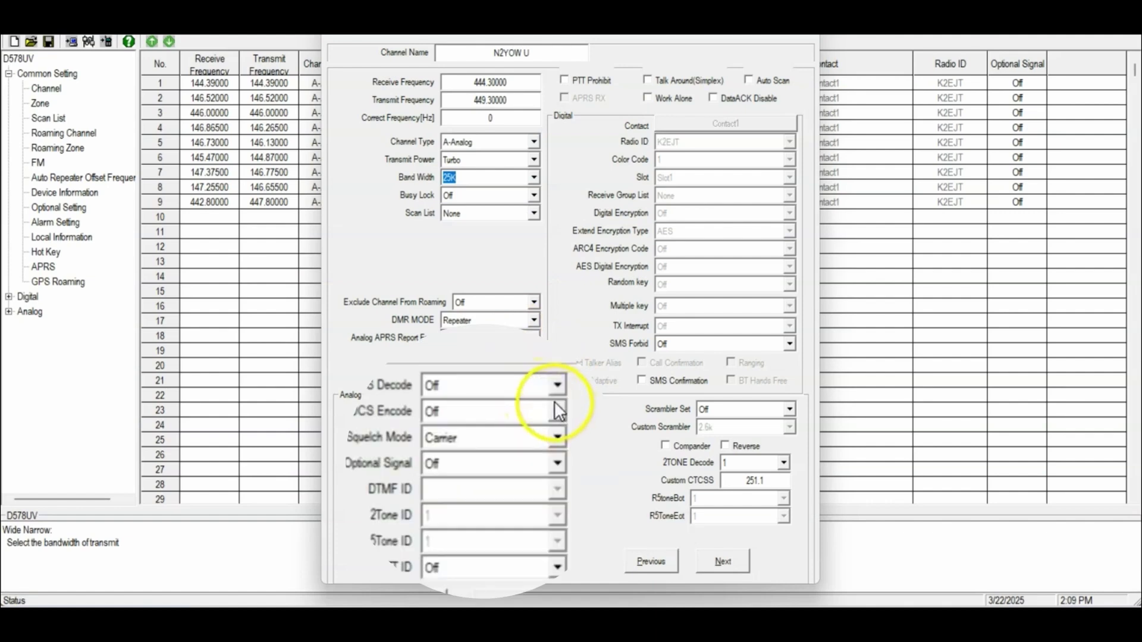
{"action": "left_click", "coordinate": [539, 427]}
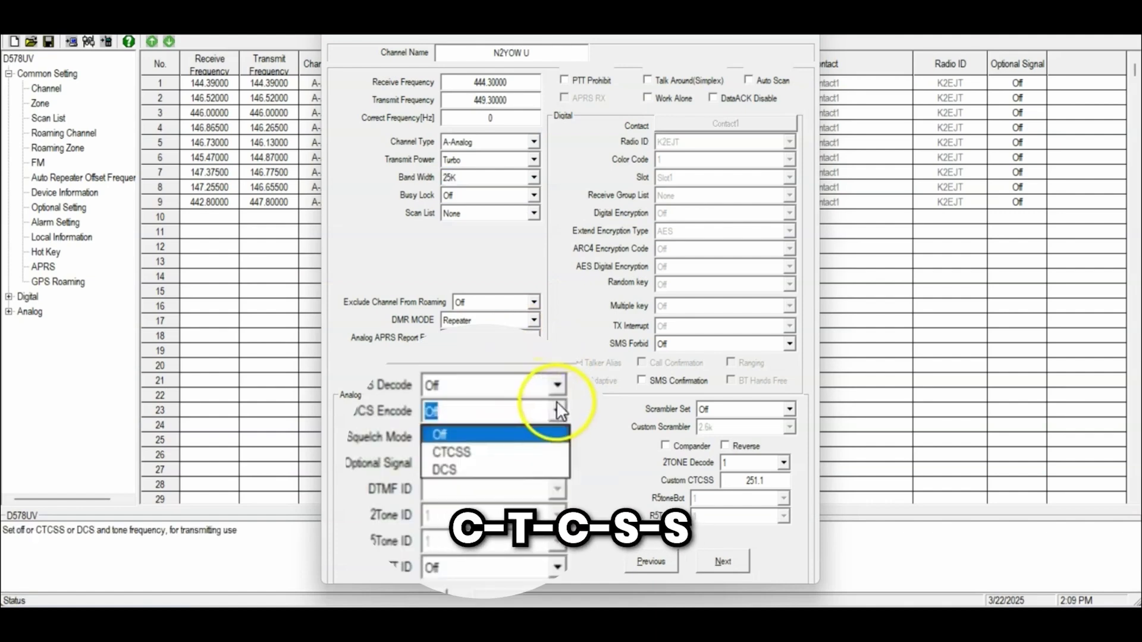
{"action": "left_click", "coordinate": [509, 453]}
{"action": "left_click", "coordinate": [626, 411]}
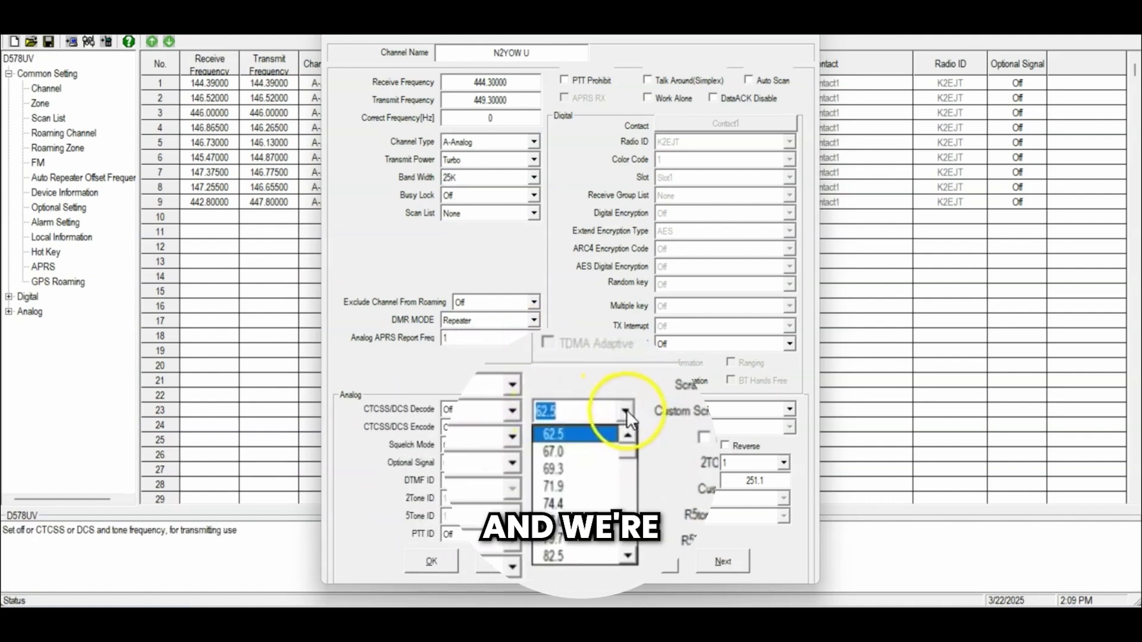
{"action": "left_click_drag", "start_coordinate": [626, 451], "coordinate": [625, 515]}
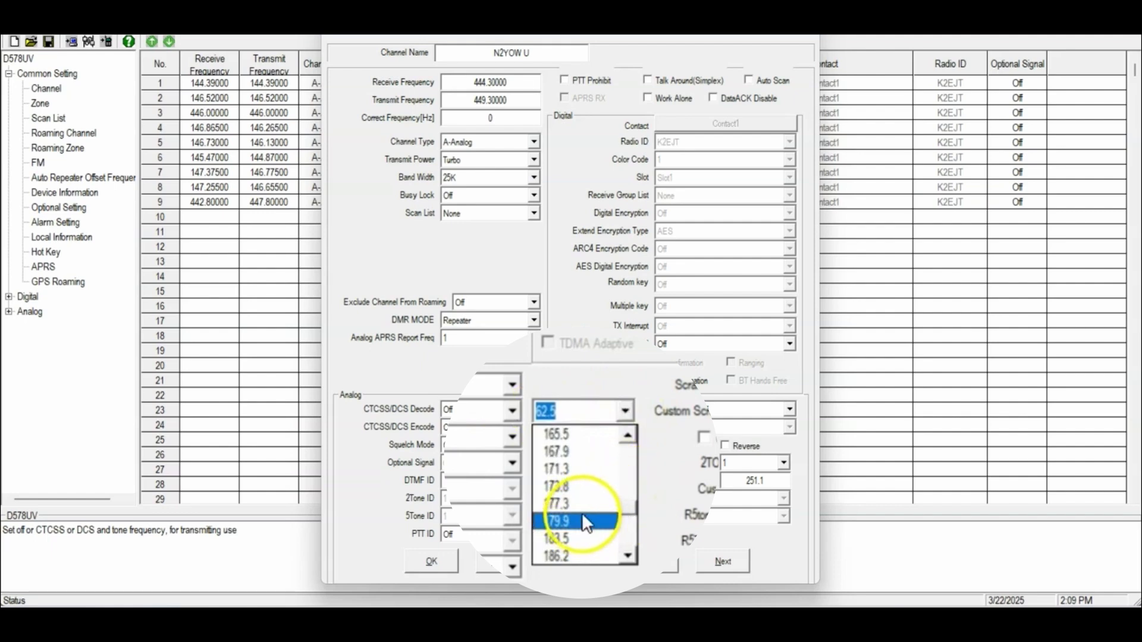
{"action": "left_click", "coordinate": [586, 497]}
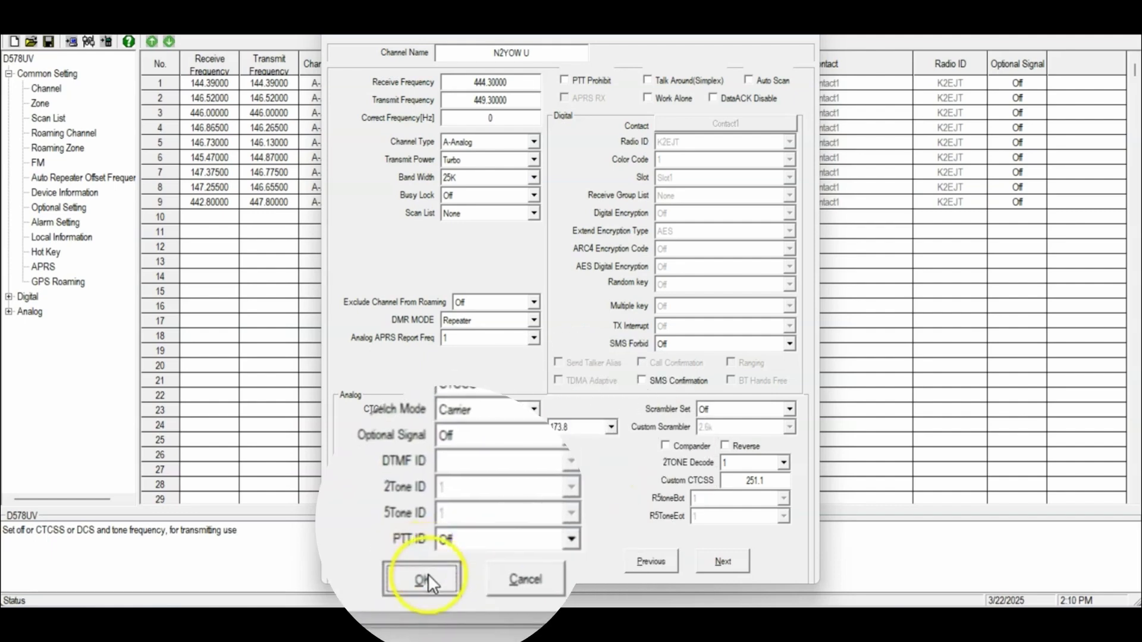
{"action": "left_click", "coordinate": [423, 578]}
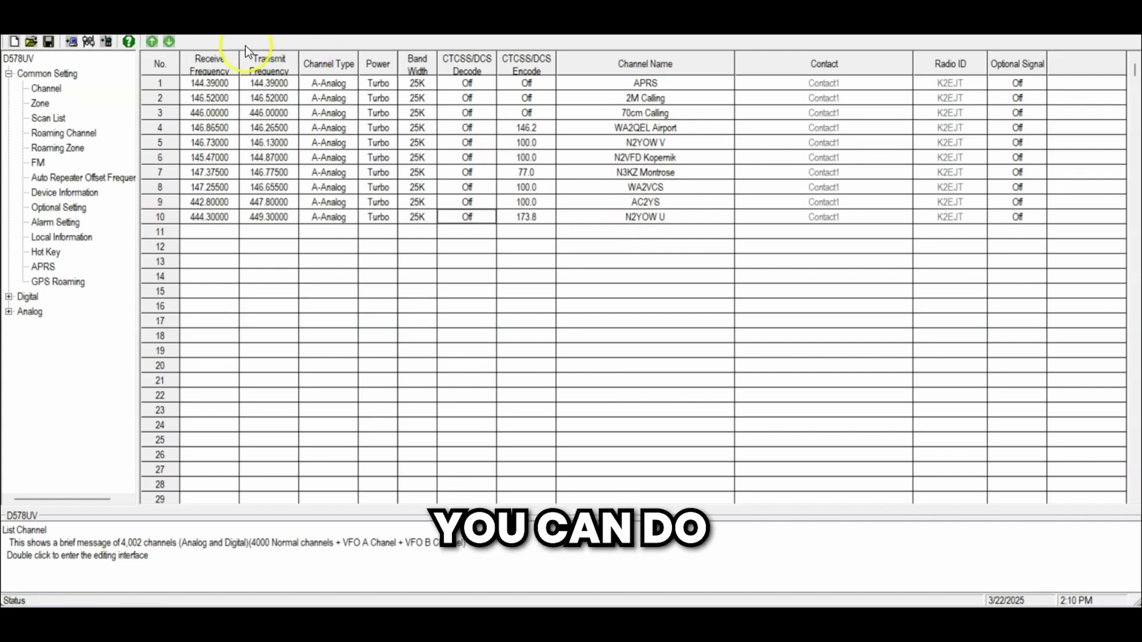
Step: Add the N2YOW U channel to Zone 1's members, accept the zone and return to the channel list
{"action": "left_click", "coordinate": [39, 105]}
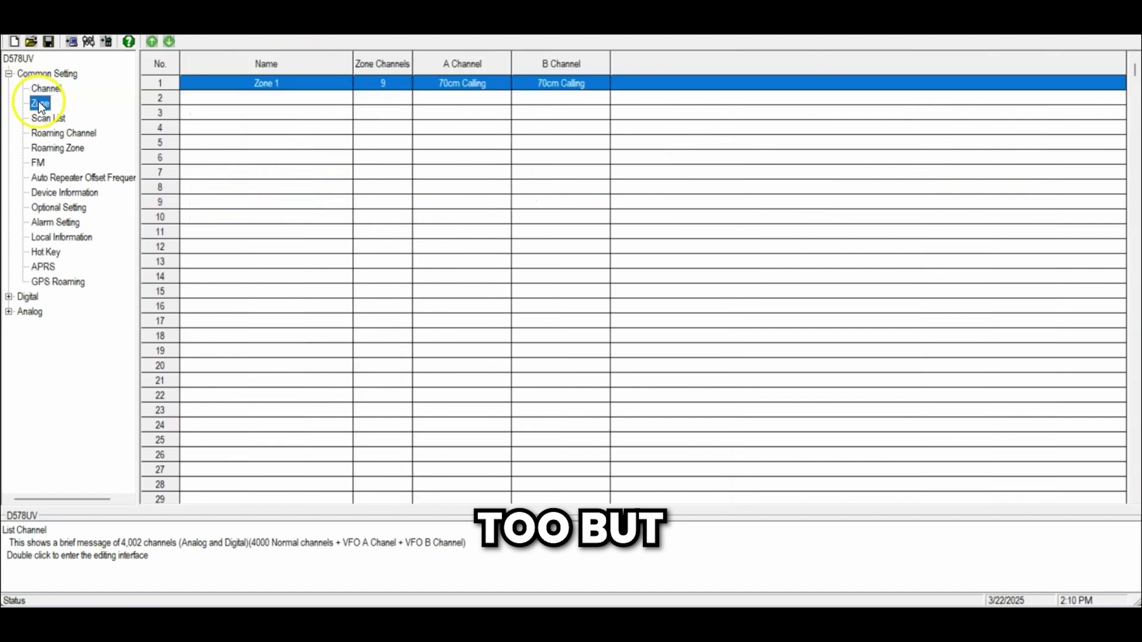
{"action": "double_click", "coordinate": [277, 86]}
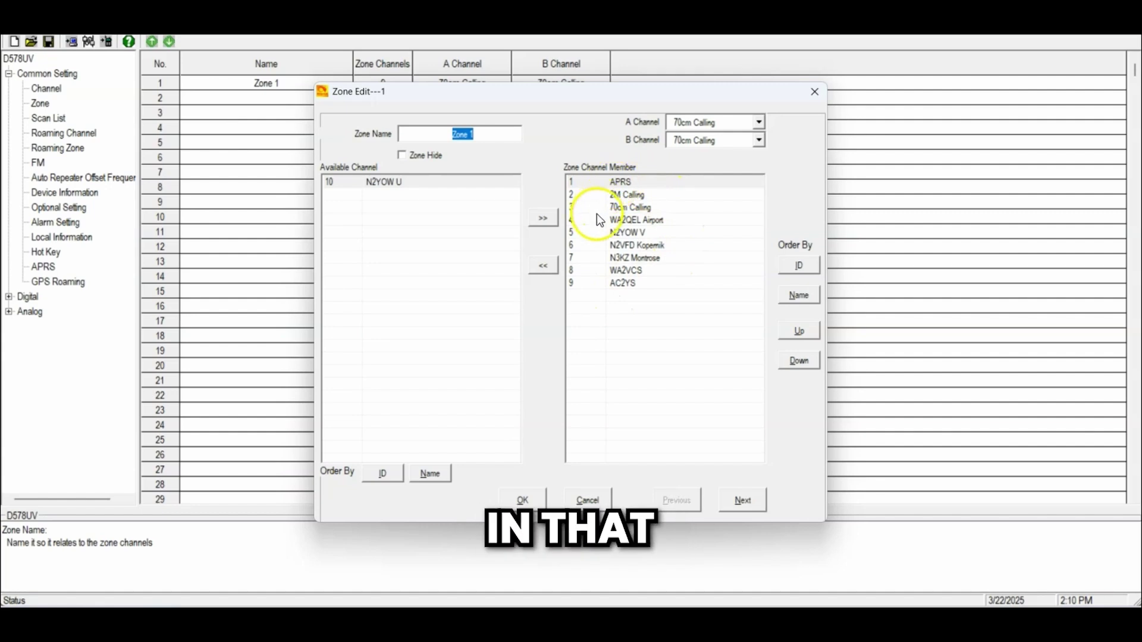
{"action": "left_click", "coordinate": [388, 182]}
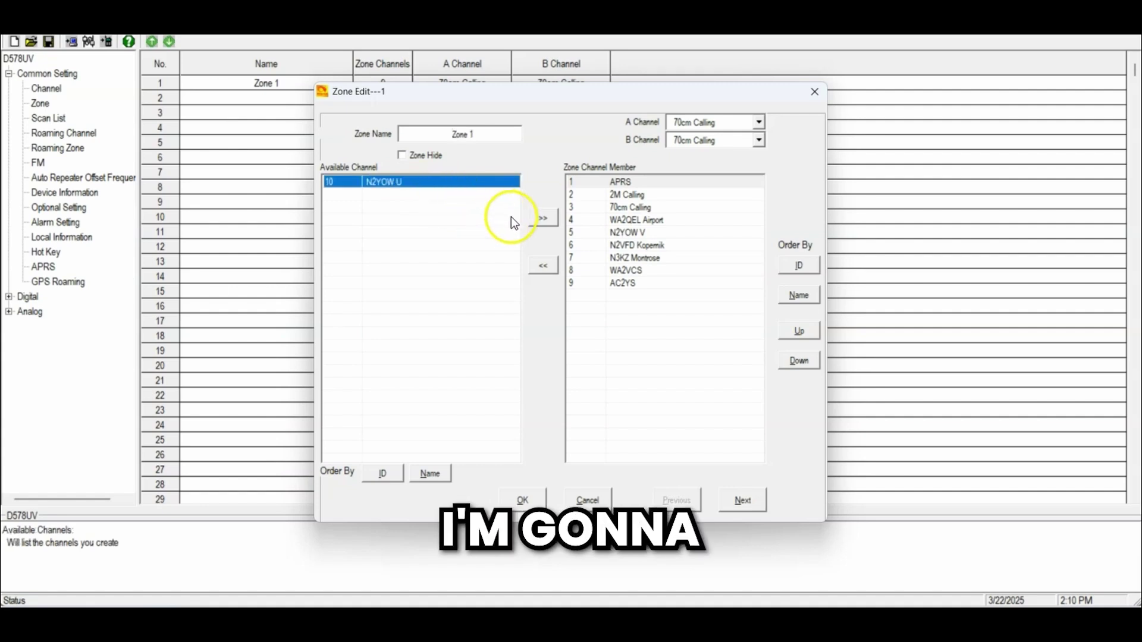
{"action": "left_click", "coordinate": [546, 219]}
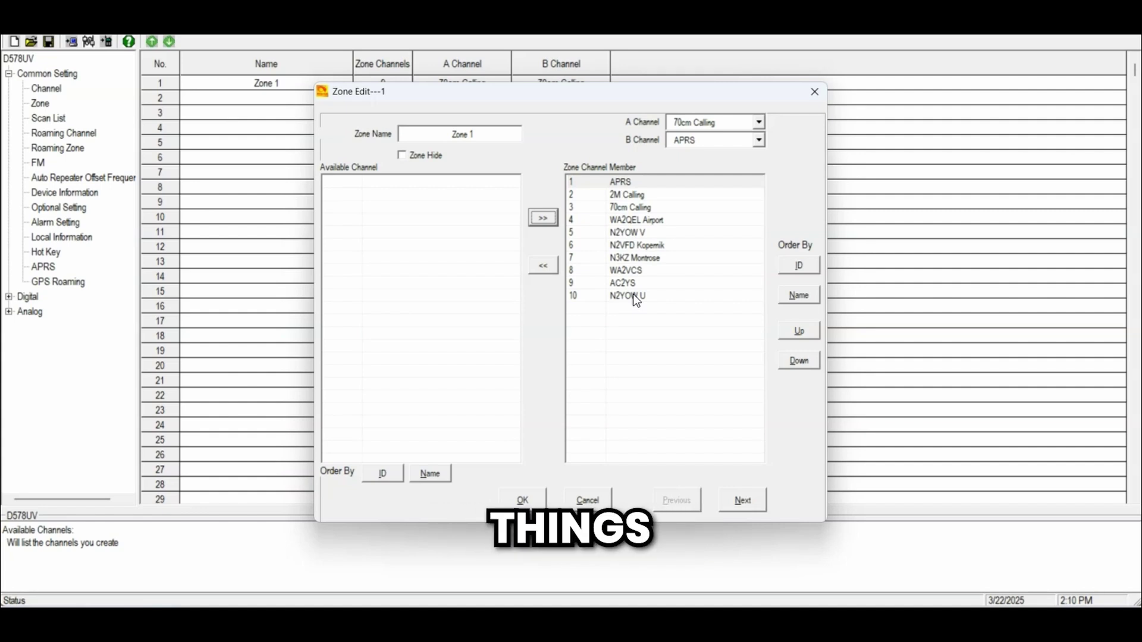
{"action": "left_click", "coordinate": [521, 498]}
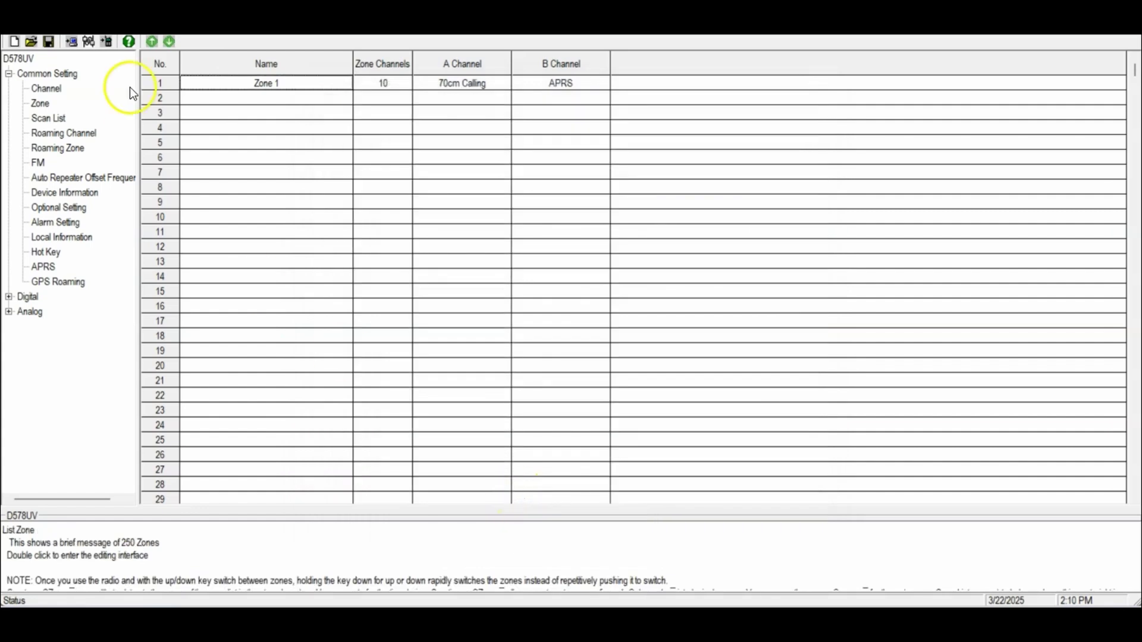
{"action": "left_click", "coordinate": [56, 91]}
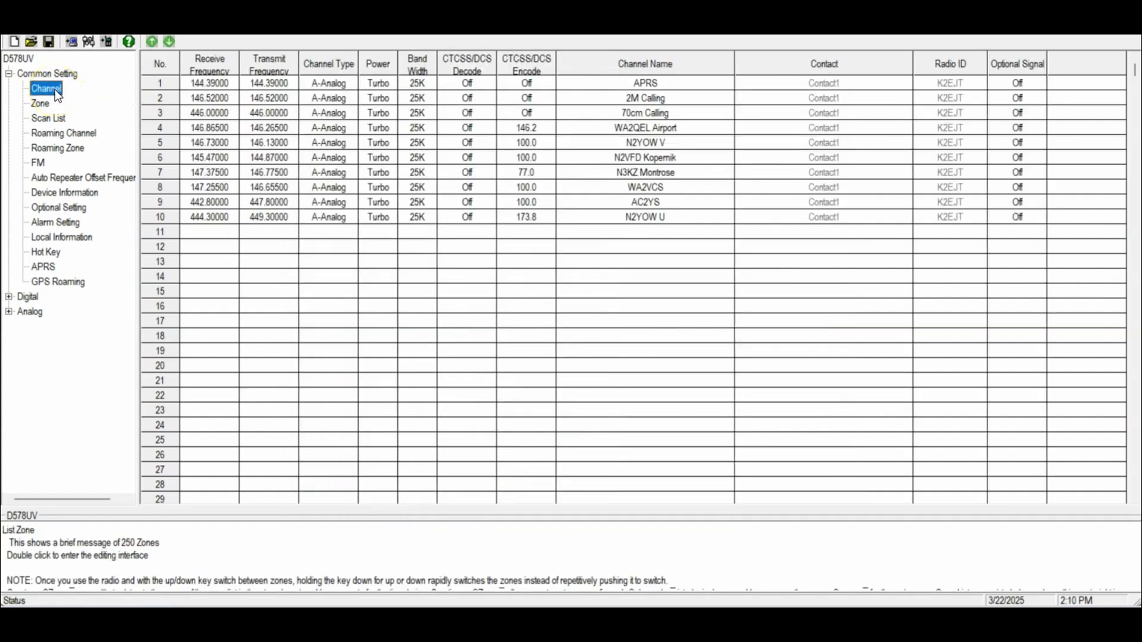
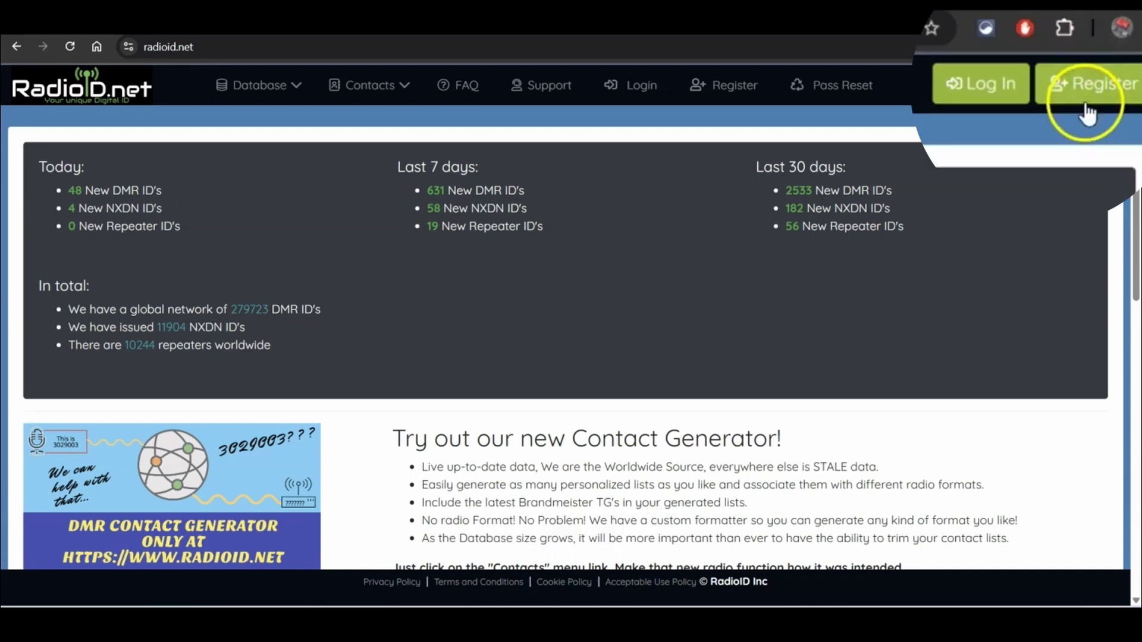
Step: Review RadioID.net's registration page in the browser, then switch to the D578UV software and view its digital radio ID list
{"action": "left_click", "coordinate": [1078, 85]}
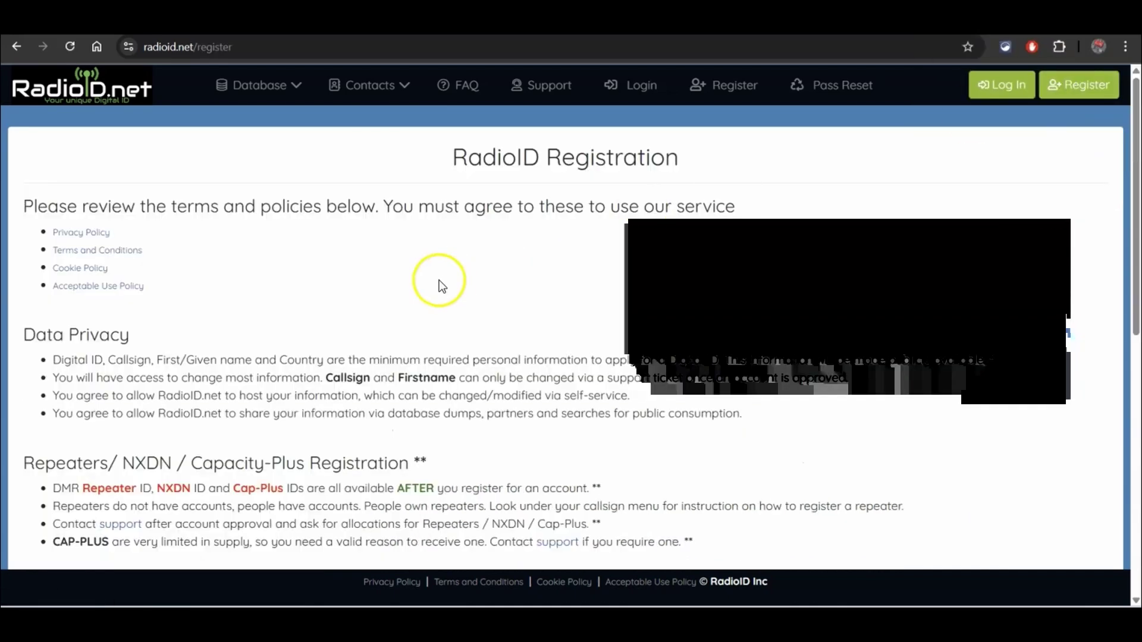
{"action": "scroll", "coordinate": [566, 287], "scroll_direction": "down", "scroll_amount": 10}
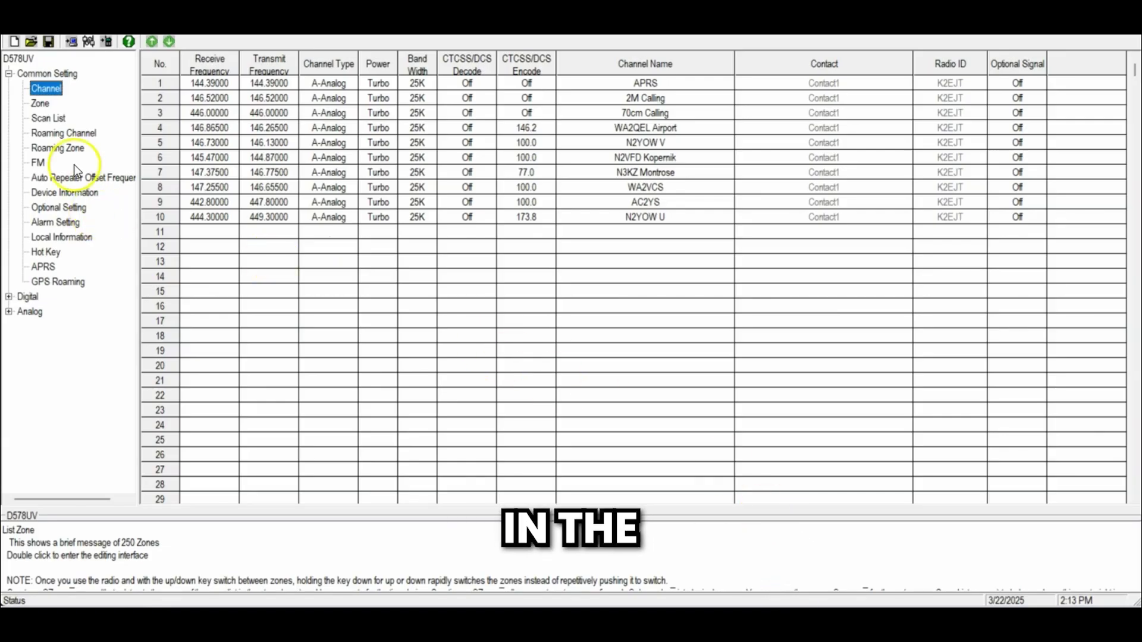
{"action": "left_click", "coordinate": [9, 297]}
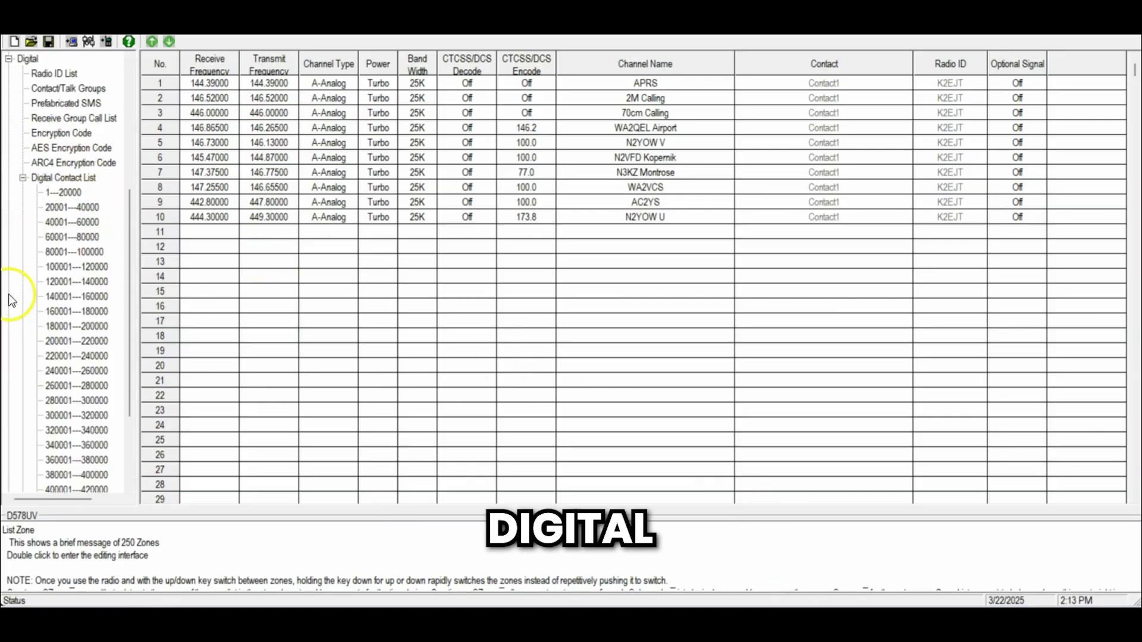
{"action": "left_click", "coordinate": [58, 75]}
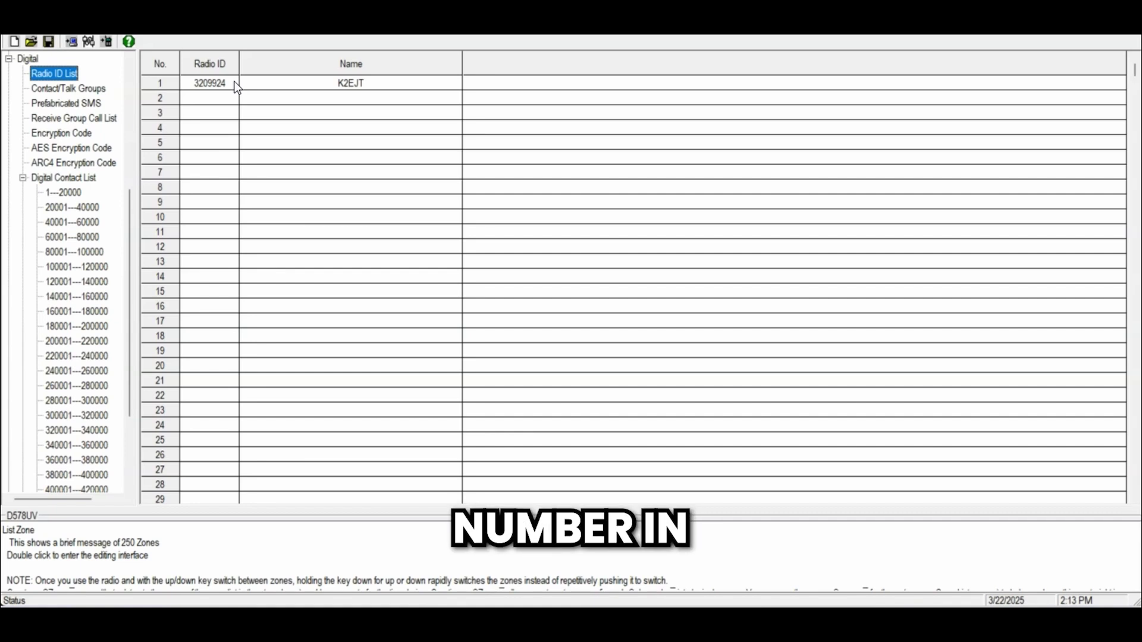
Step: Switch to the browser and examine the K1NRA Carbondale repeater's frequencies, color code, DMR ID and time slot talk groups
{"action": "scroll", "coordinate": [62, 140], "scroll_direction": "up", "scroll_amount": 1}
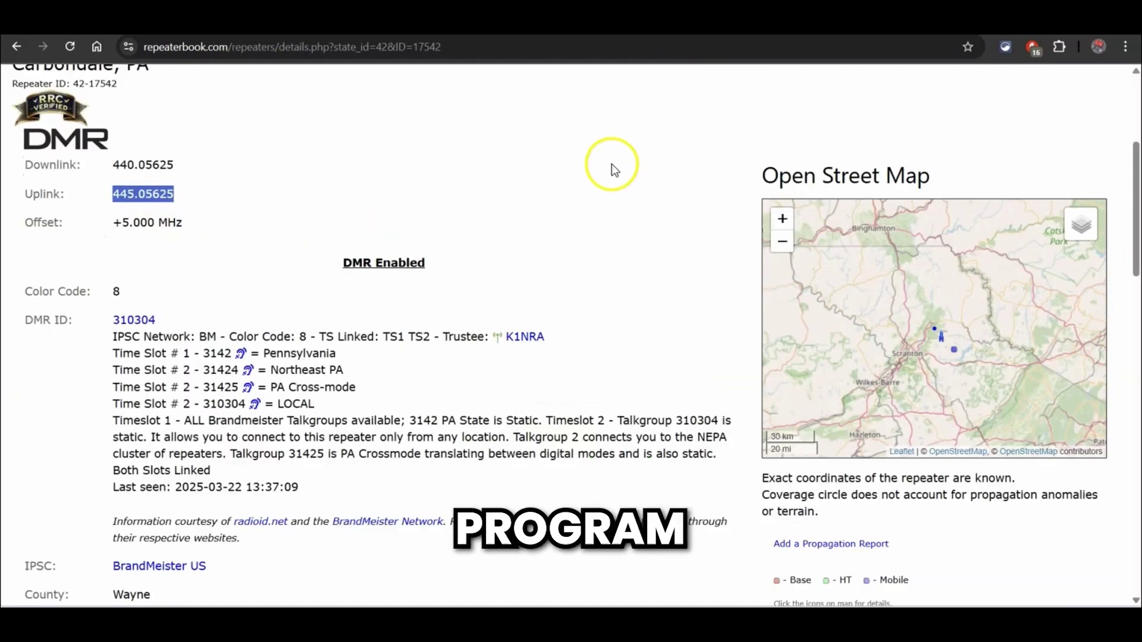
{"action": "scroll", "coordinate": [611, 163], "scroll_direction": "up", "scroll_amount": 1}
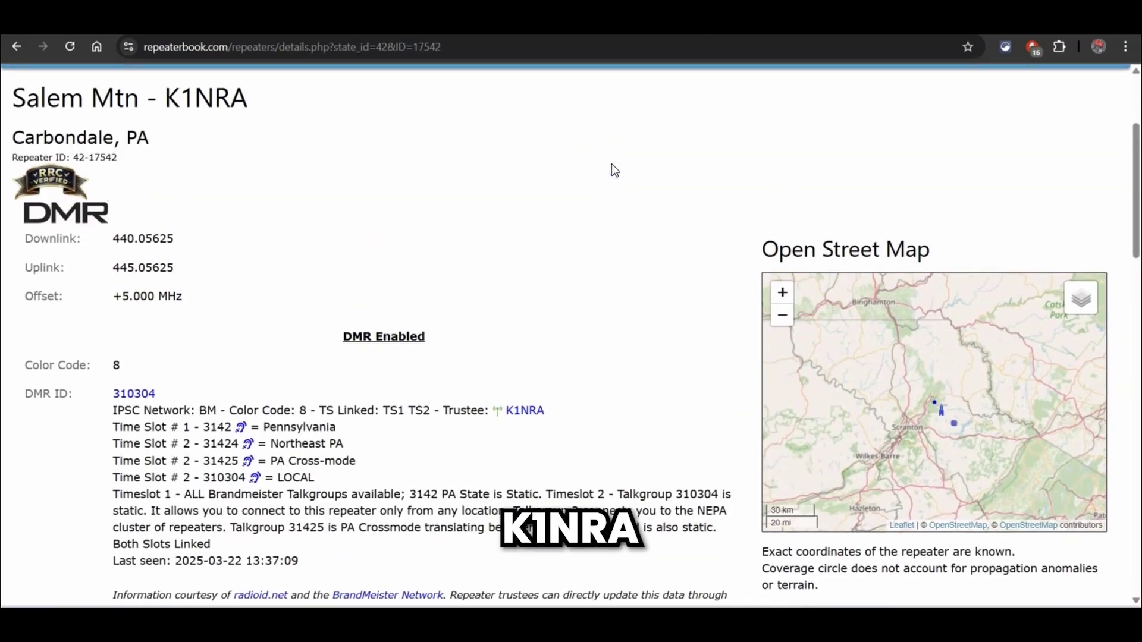
{"action": "left_click", "coordinate": [1001, 343]}
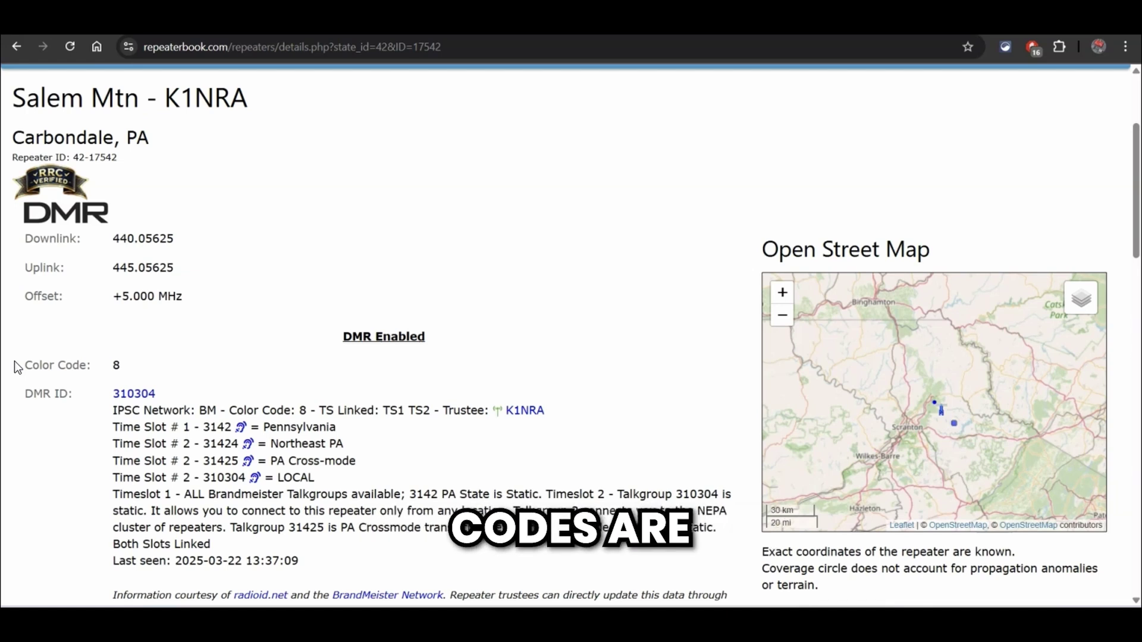
{"action": "left_click", "coordinate": [23, 396]}
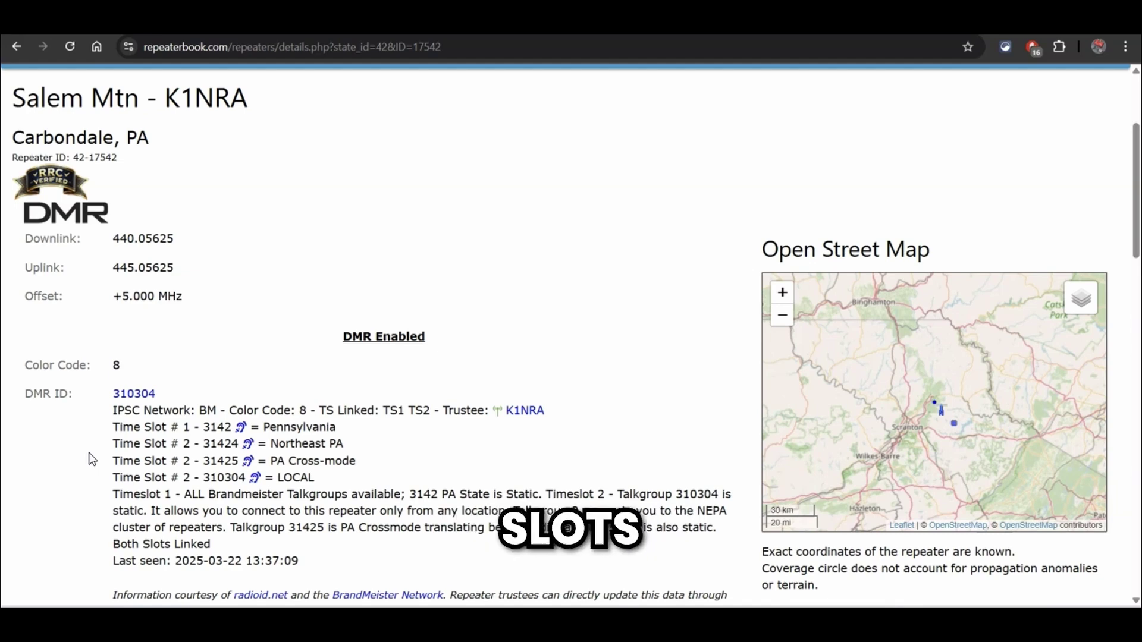
{"action": "scroll", "coordinate": [91, 458], "scroll_direction": "down", "scroll_amount": 2}
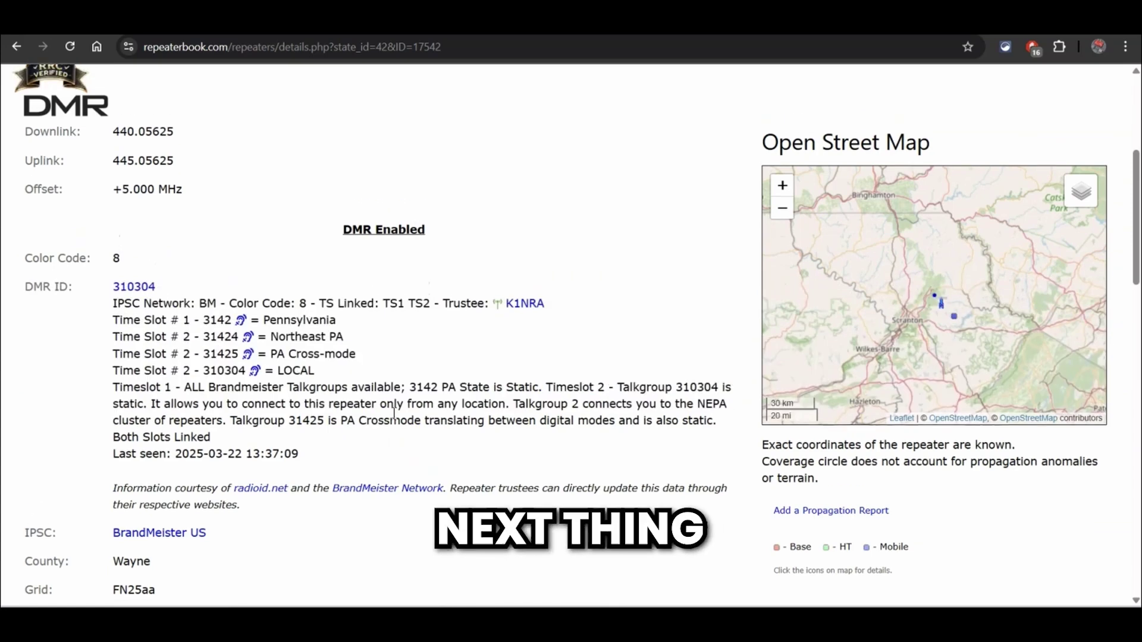
{"action": "scroll", "coordinate": [392, 412], "scroll_direction": "up", "scroll_amount": 2}
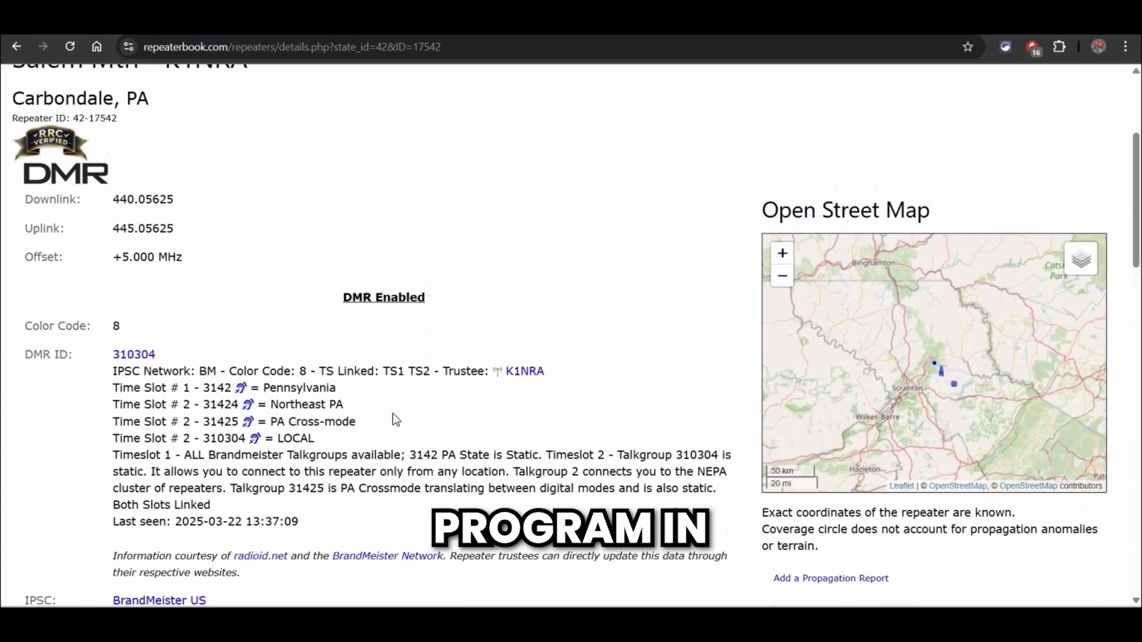
Step: Switch back to the D578UV software and rename the first talk group contact as K1NRA Carbondale
{"action": "scroll", "coordinate": [392, 413], "scroll_direction": "up", "scroll_amount": 1}
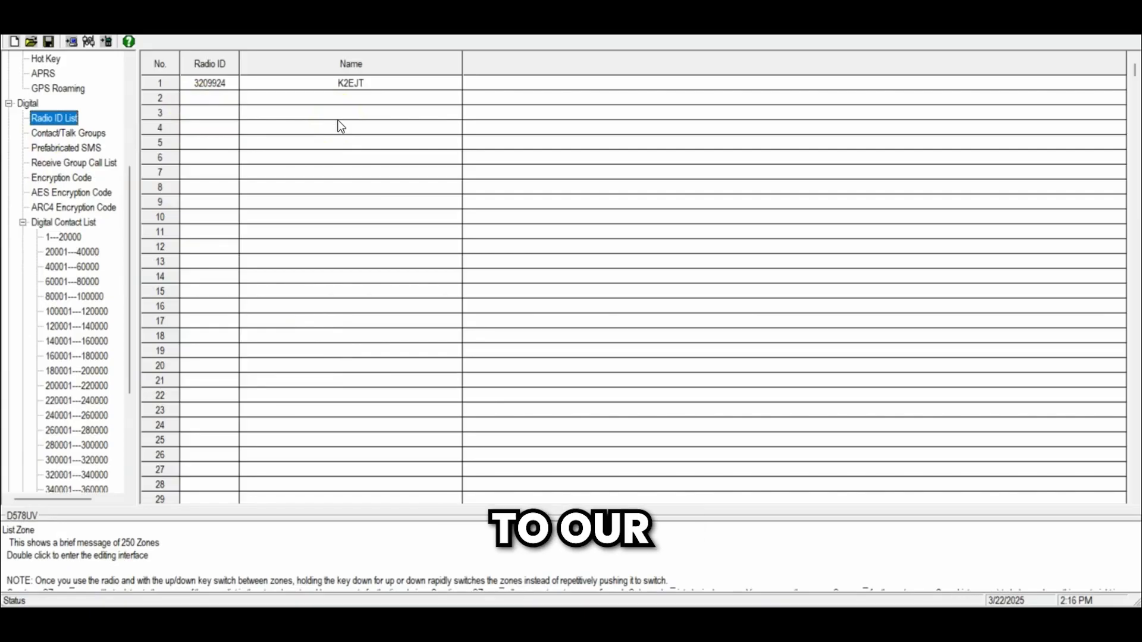
{"action": "left_click", "coordinate": [67, 134]}
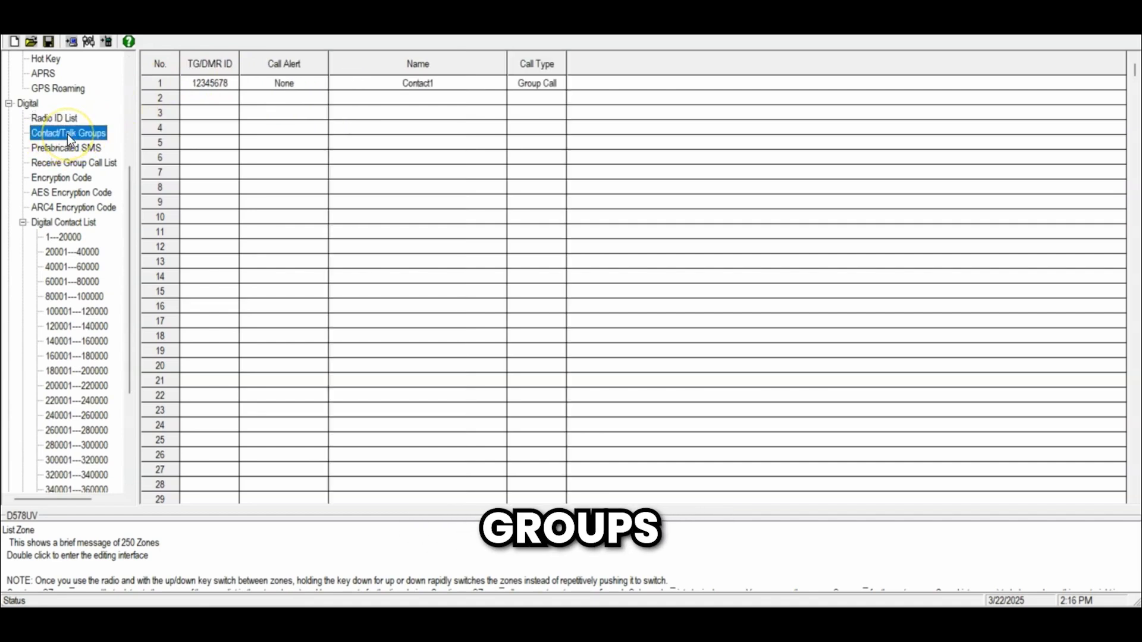
{"action": "double_click", "coordinate": [210, 85]}
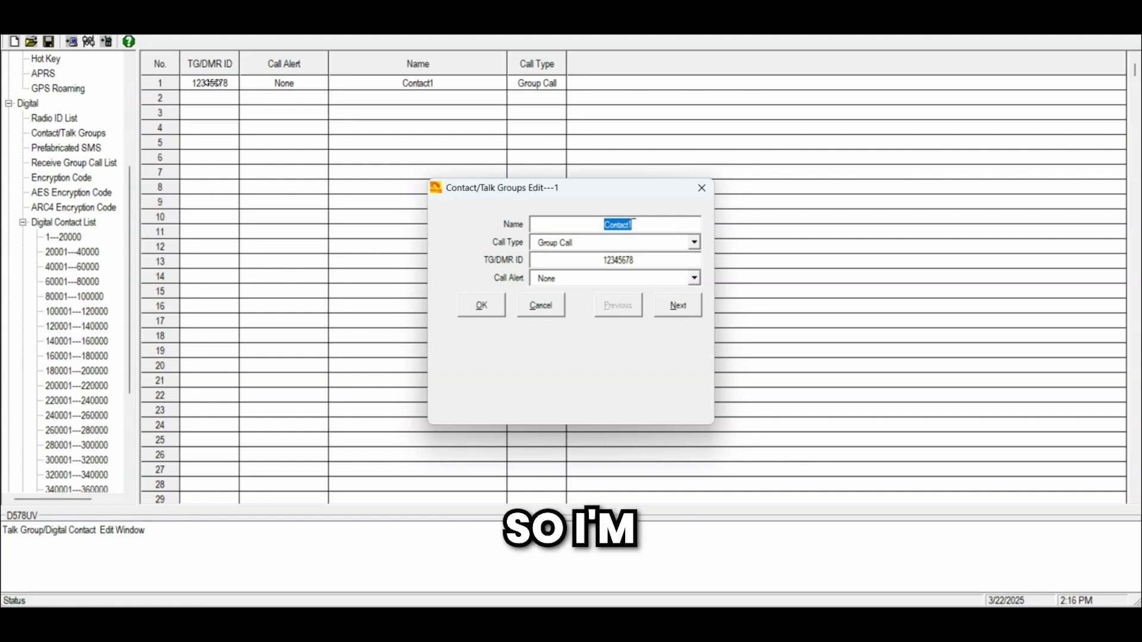
{"action": "key", "text": "BackSpace"}
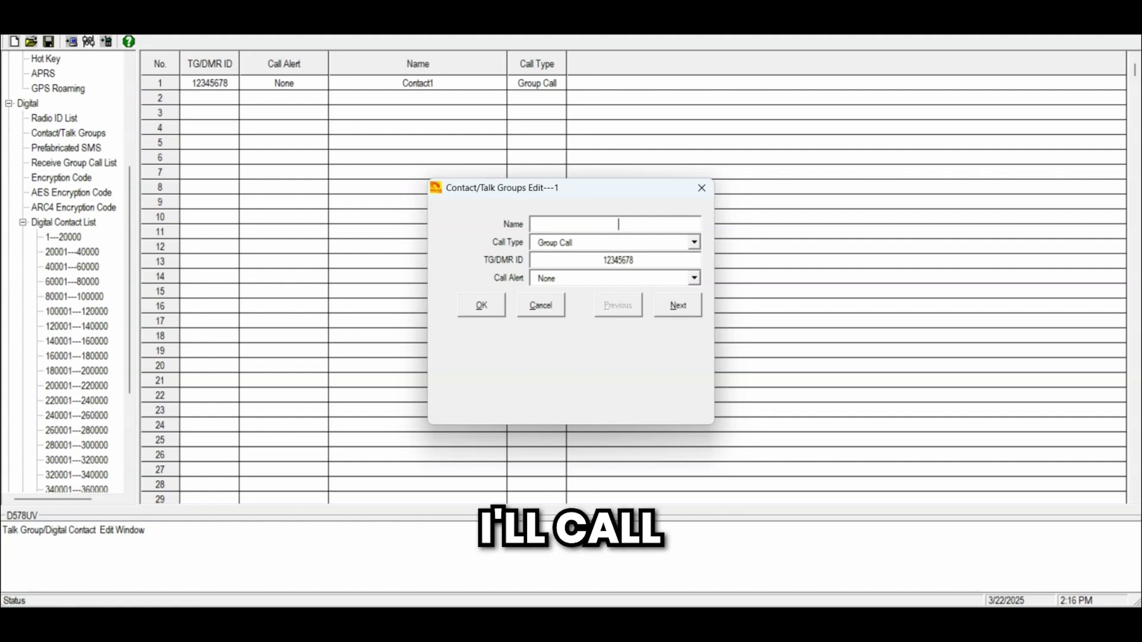
{"action": "type", "text": "K1N"}
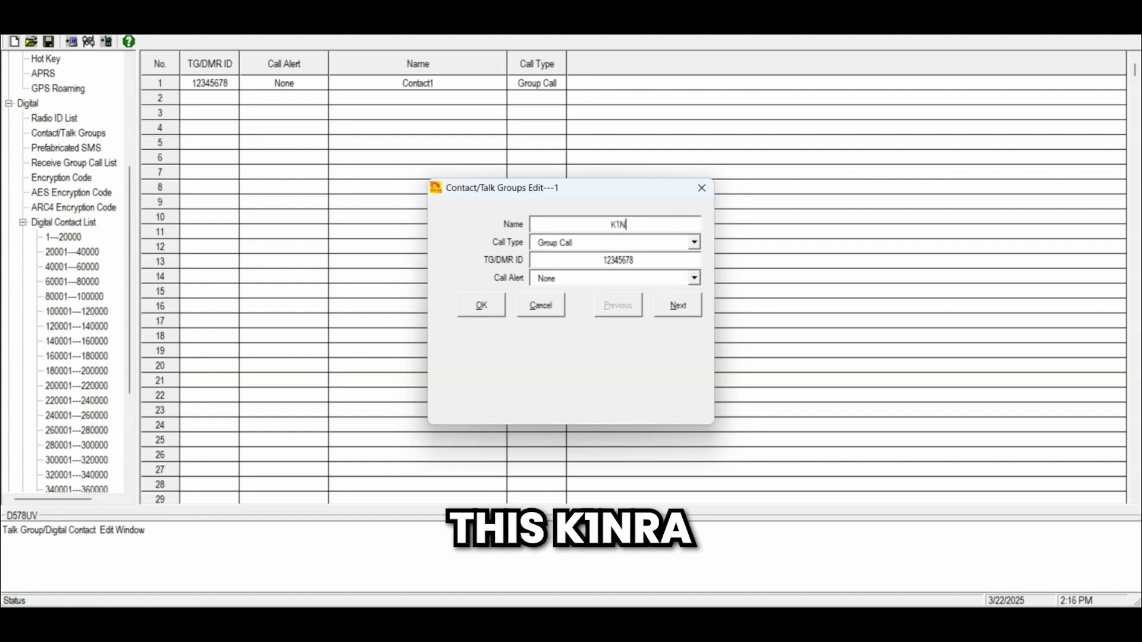
{"action": "type", "text": "RA Carbondal"}
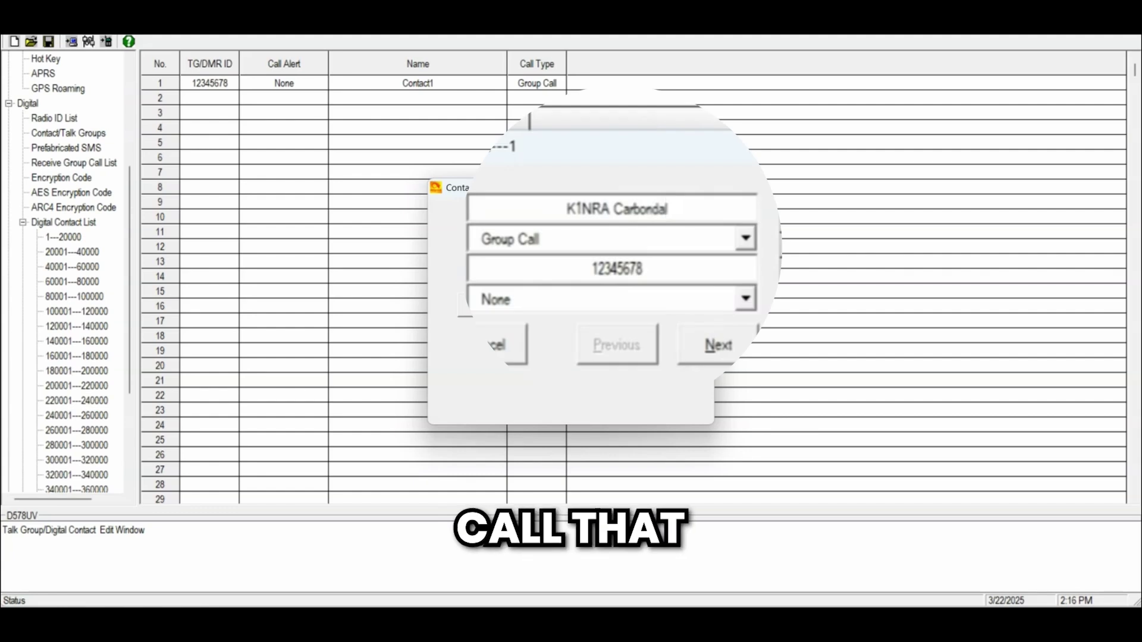
{"action": "type", "text": "e"}
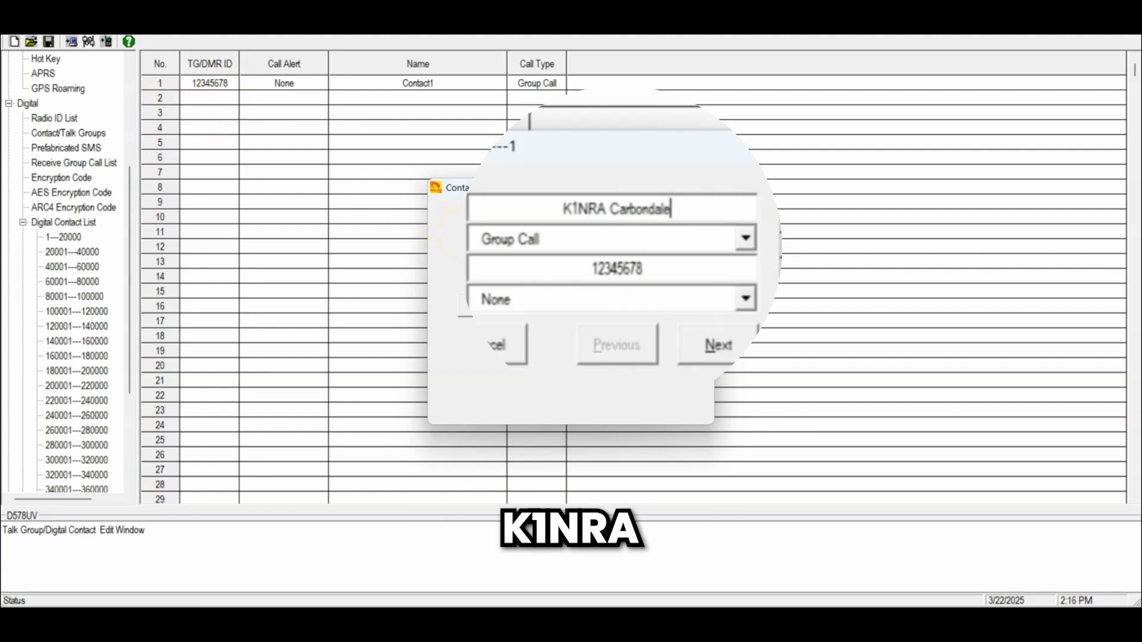
Step: Set the contact's call type to Group Call and its TG/DMR ID to 310304 from the repeater's web page, then accept it
{"action": "left_click", "coordinate": [694, 241]}
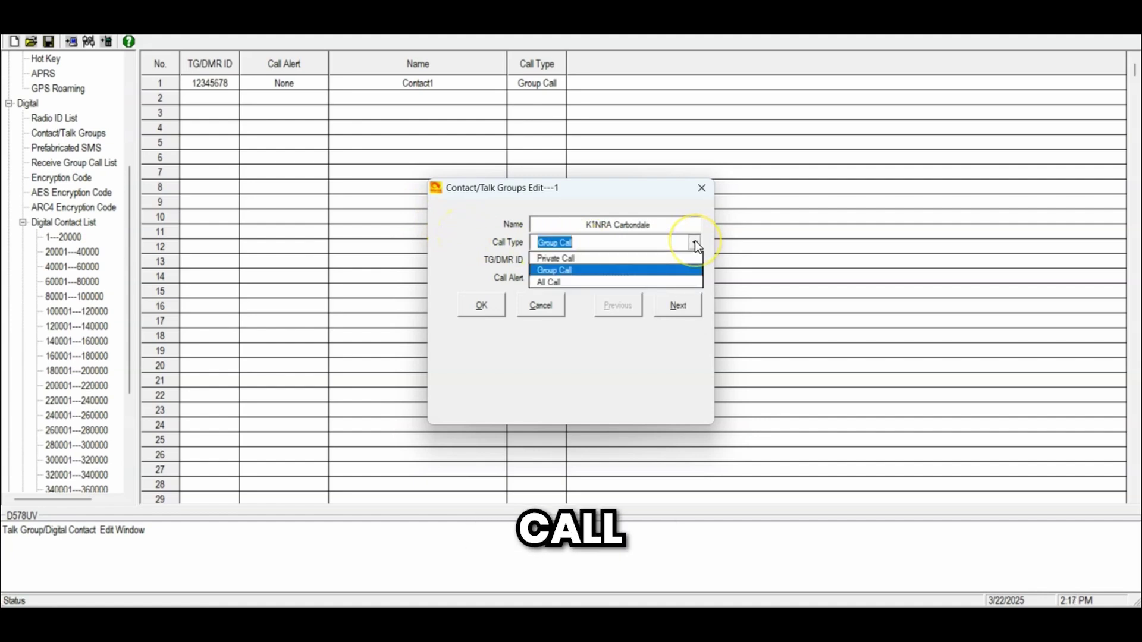
{"action": "left_click", "coordinate": [561, 270]}
{"action": "left_click", "coordinate": [624, 261]}
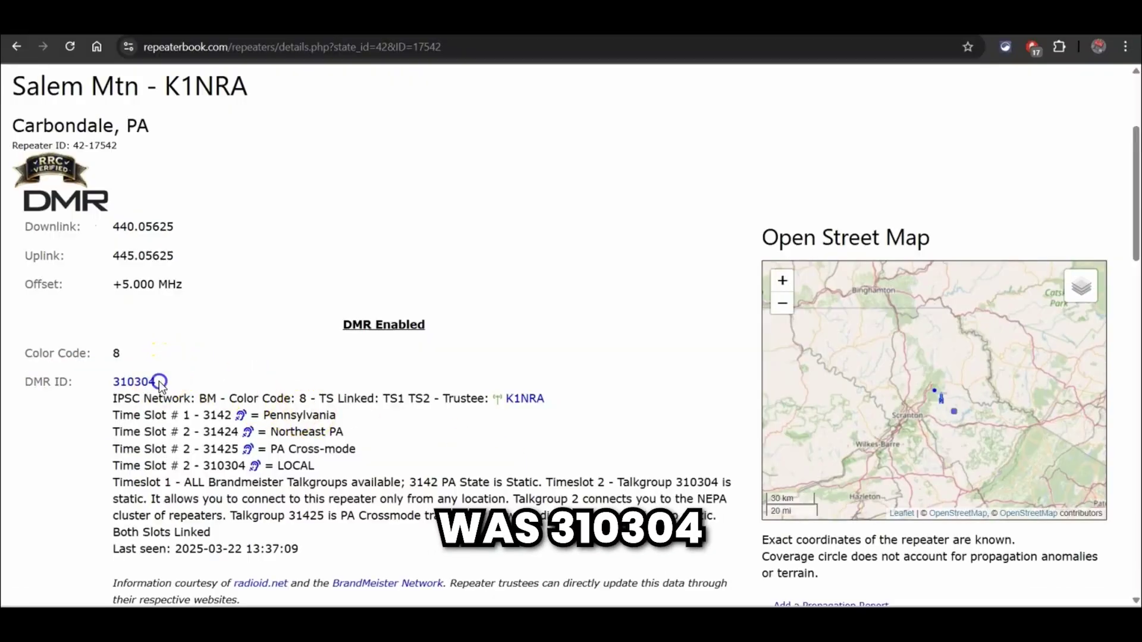
{"action": "left_click_drag", "start_coordinate": [160, 384], "coordinate": [109, 382]}
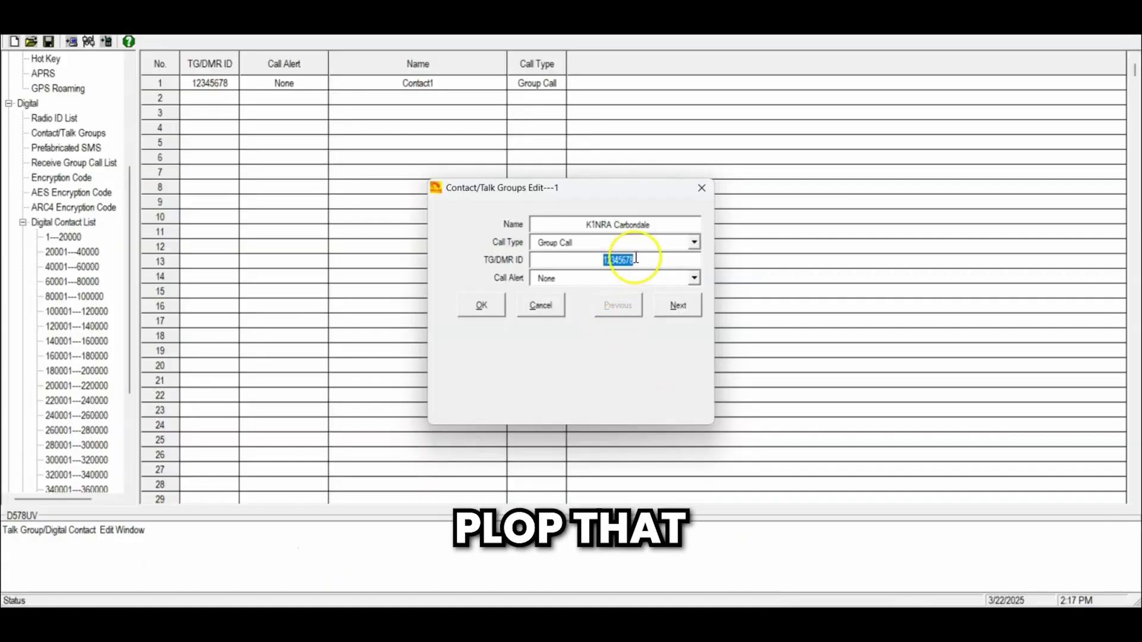
{"action": "type", "text": "310304"}
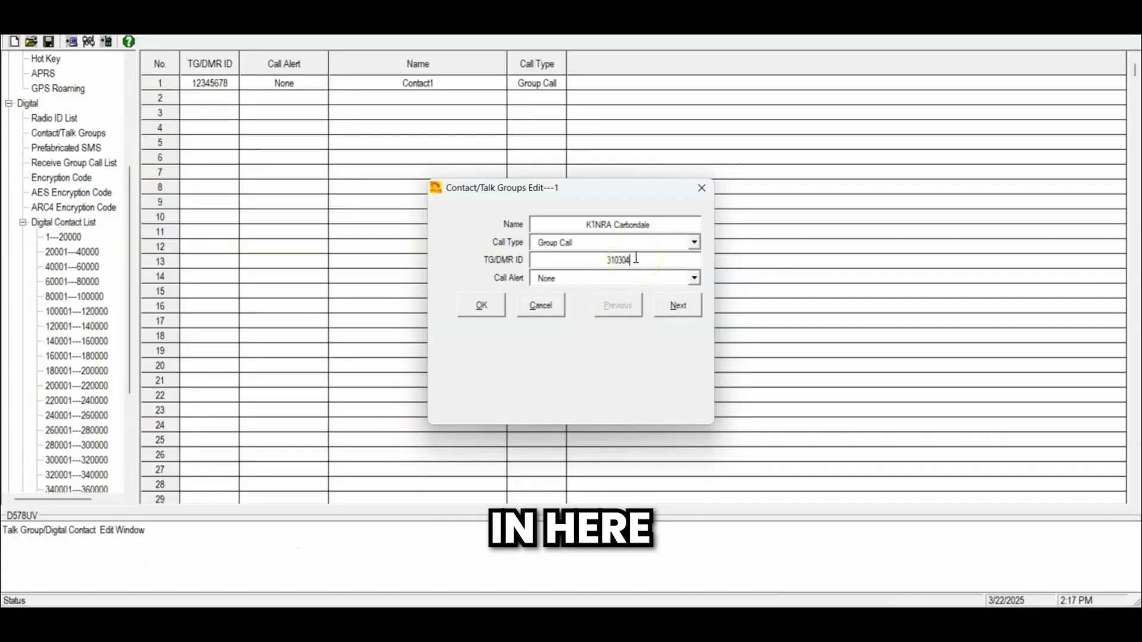
{"action": "left_click", "coordinate": [494, 309]}
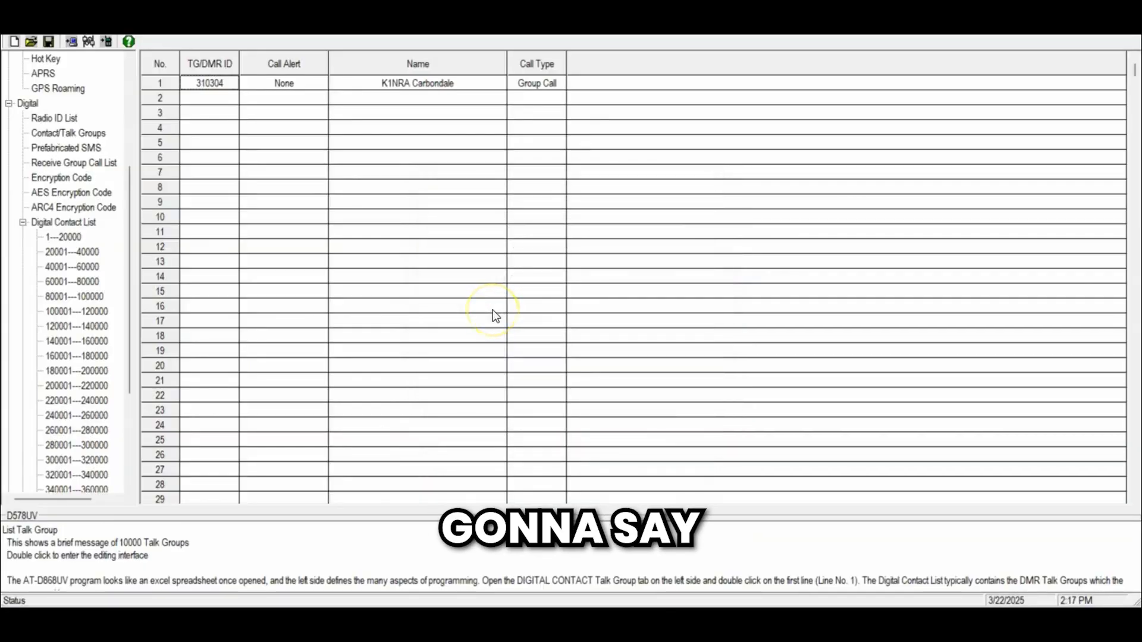
Step: Switch to the MD-UV390 software and review the names, call types and call IDs in its digital contact list
{"action": "left_click", "coordinate": [275, 105]}
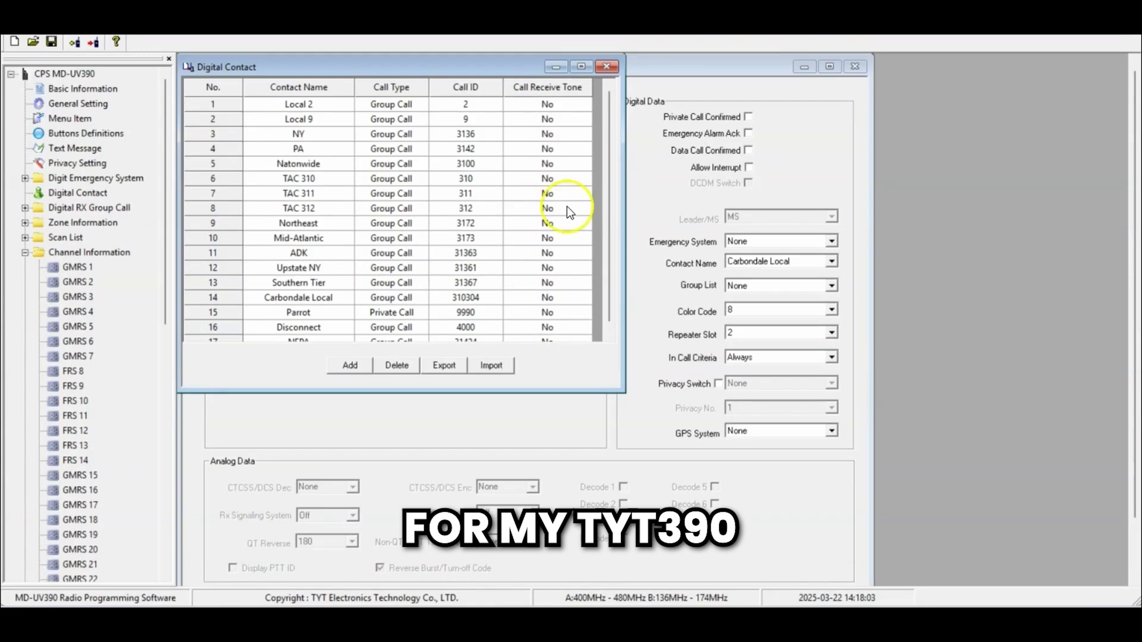
{"action": "left_click_drag", "start_coordinate": [609, 211], "coordinate": [609, 193]}
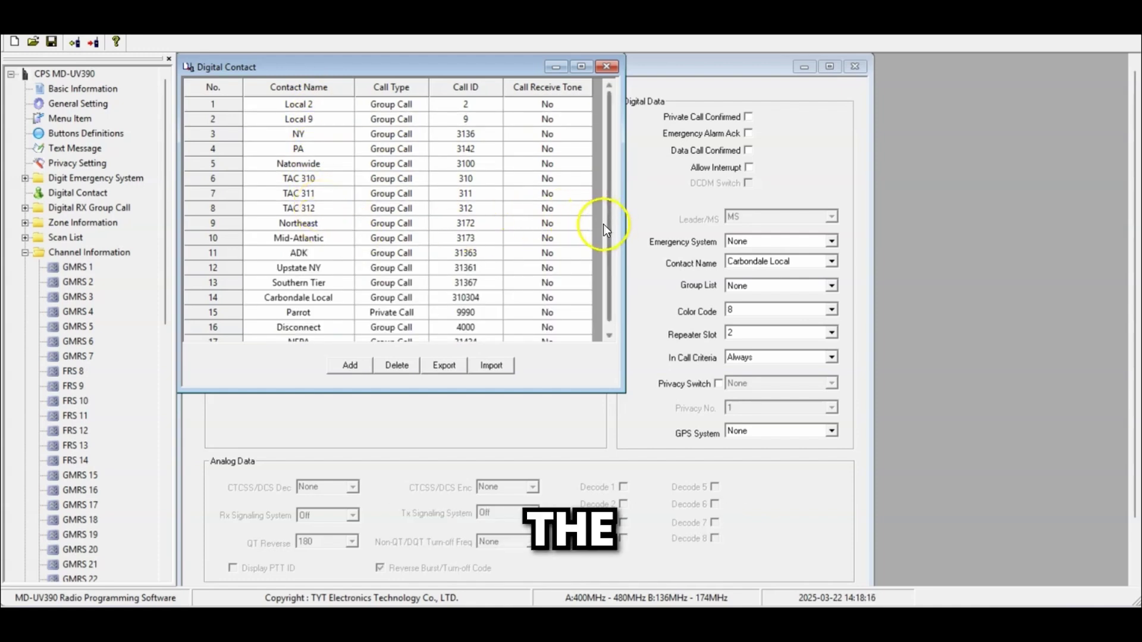
{"action": "scroll", "coordinate": [609, 227], "scroll_direction": "down", "scroll_amount": 2}
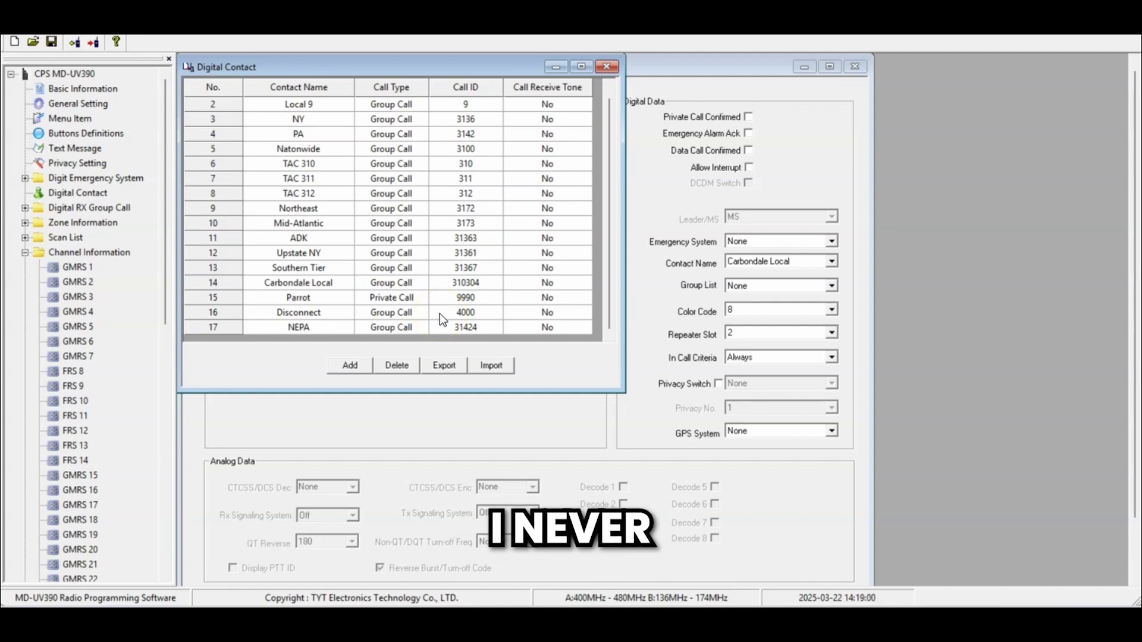
{"action": "left_click", "coordinate": [419, 171]}
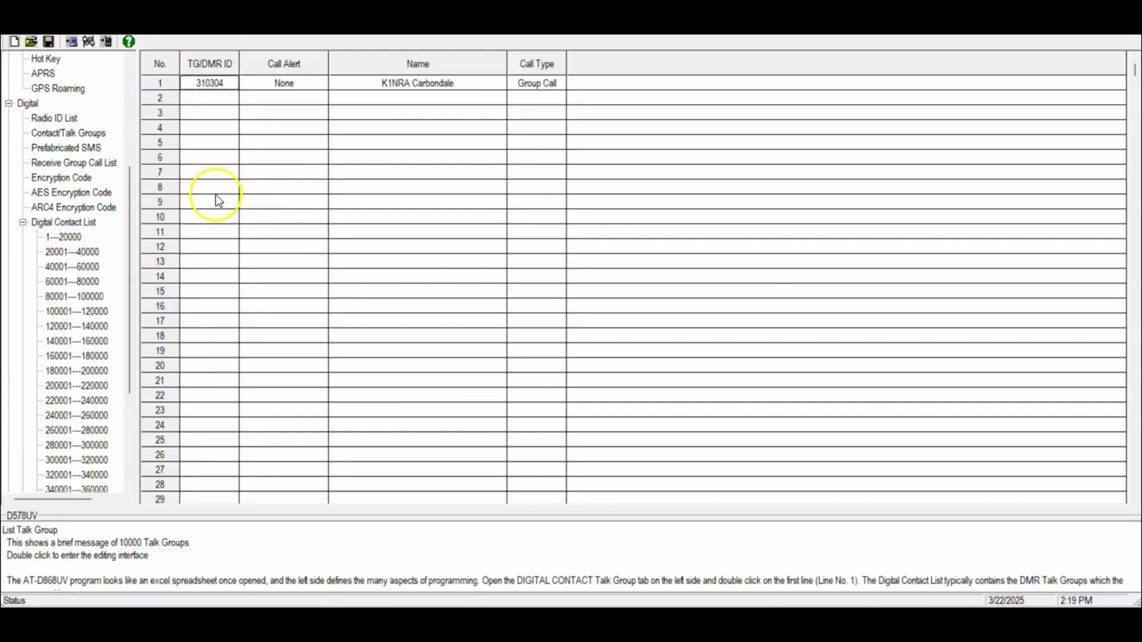
Step: Add a second talk group contact named Parrot with call type Private Call and TG/DMR ID 9990
{"action": "double_click", "coordinate": [219, 98]}
{"action": "type", "text": "P"}
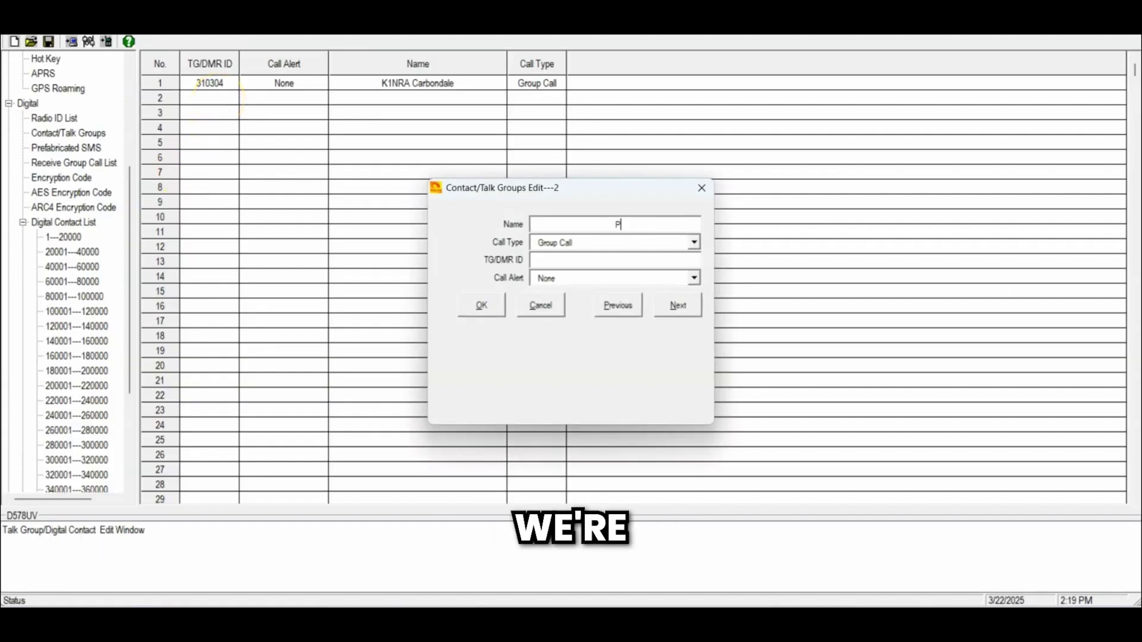
{"action": "type", "text": "arrot"}
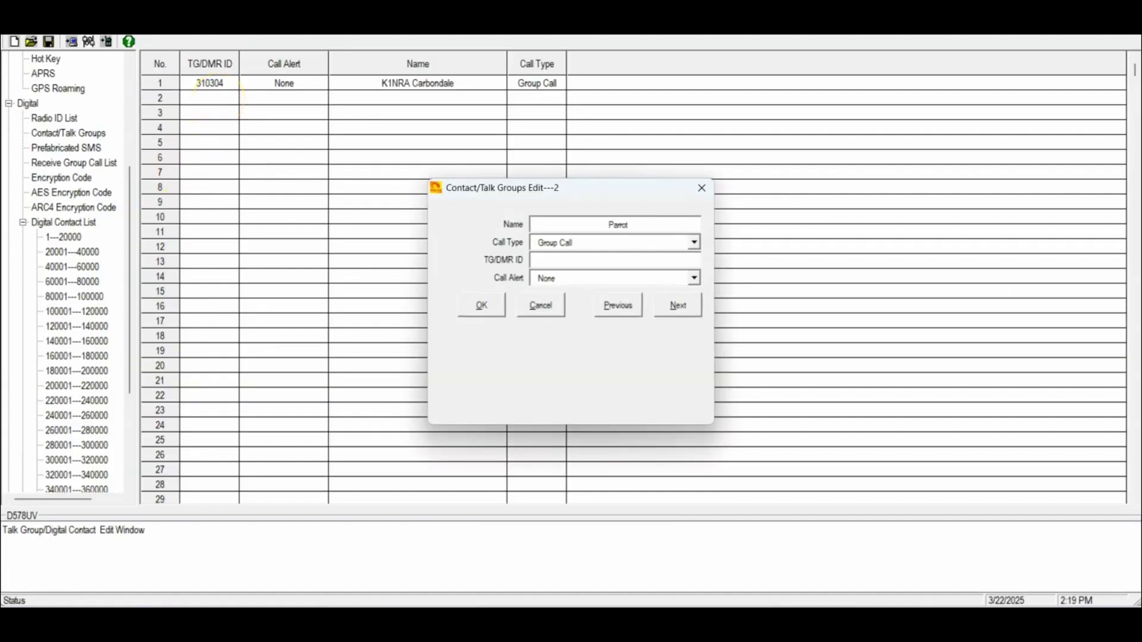
{"action": "left_click", "coordinate": [693, 241]}
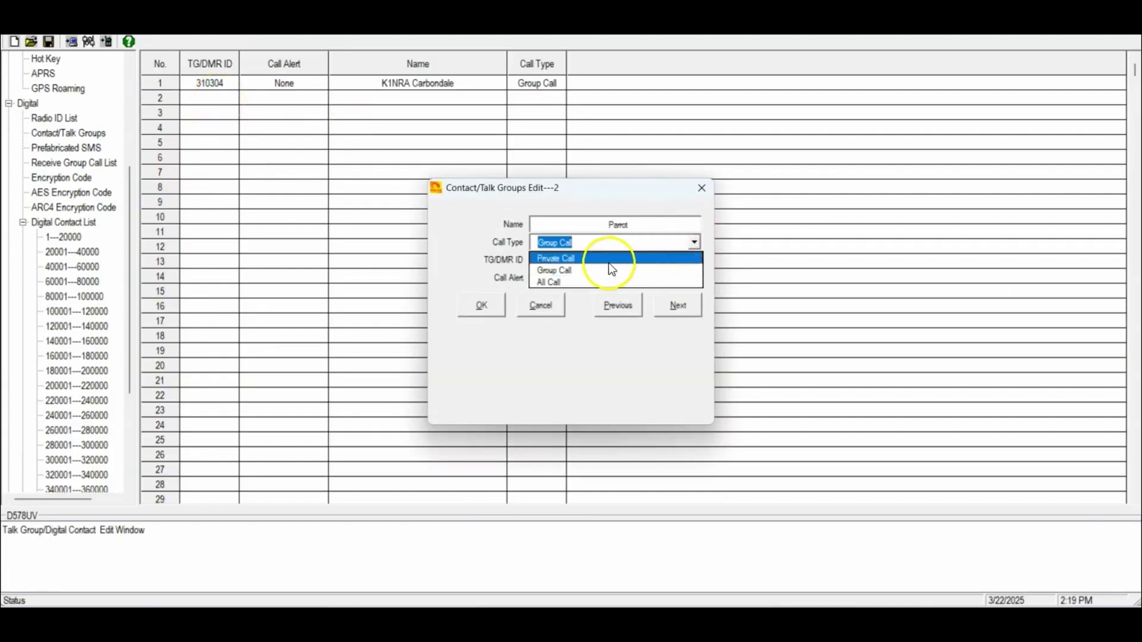
{"action": "left_click", "coordinate": [604, 258]}
{"action": "left_click", "coordinate": [599, 261]}
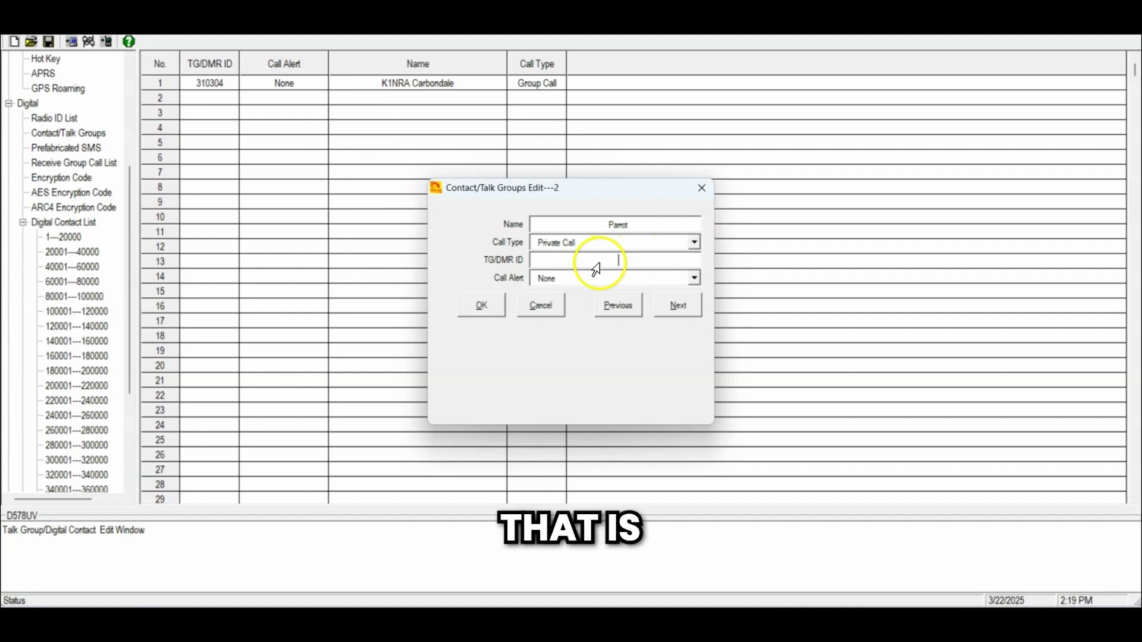
{"action": "type", "text": "9990"}
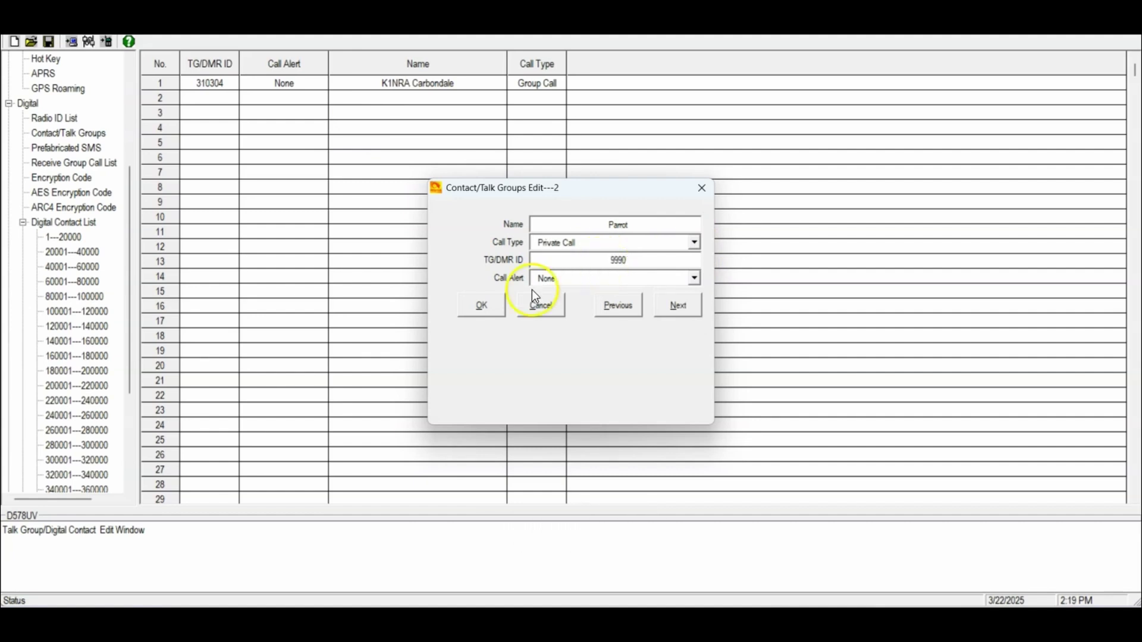
{"action": "left_click", "coordinate": [489, 305]}
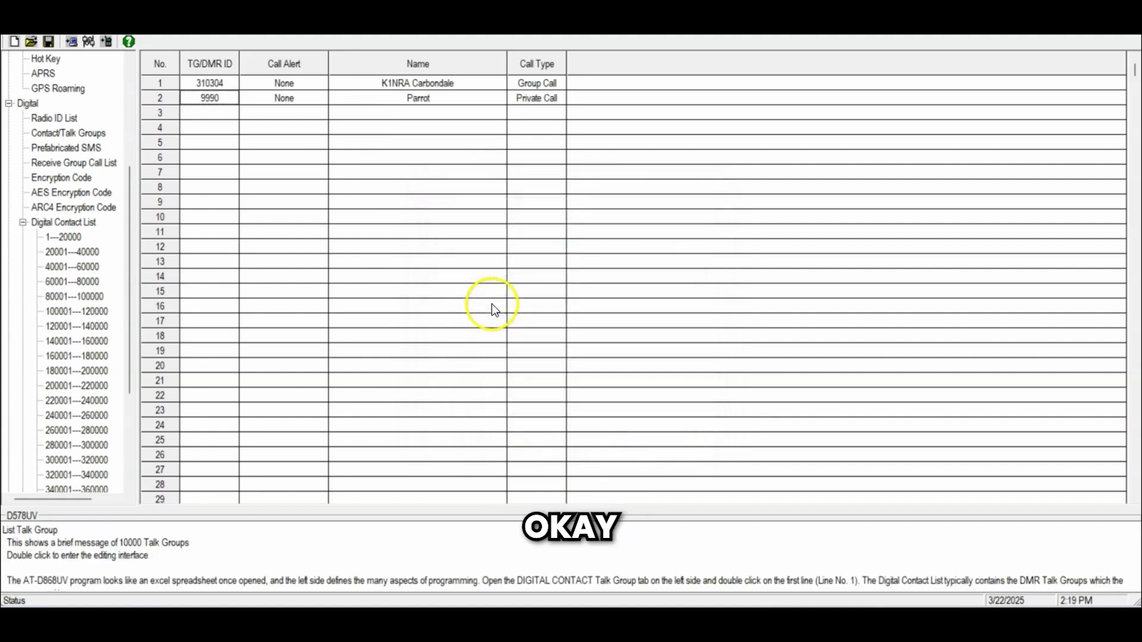
Step: Add a third talk group contact named Disconnect with TG/DMR ID 4000, leaving its call type as Group Call
{"action": "double_click", "coordinate": [219, 115]}
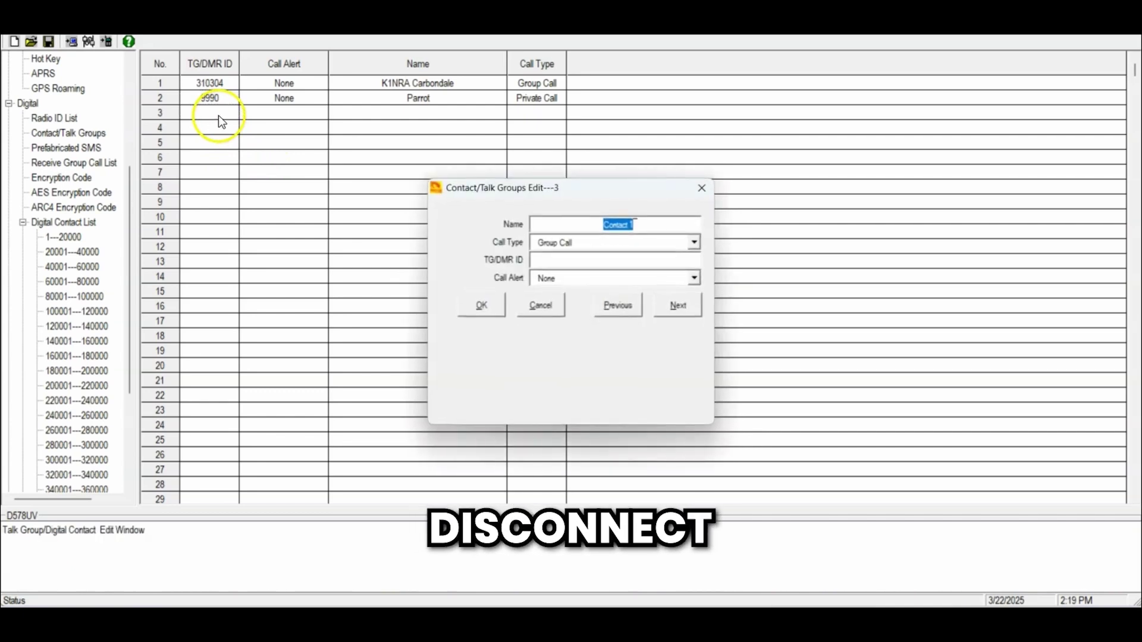
{"action": "type", "text": "Disconnect"}
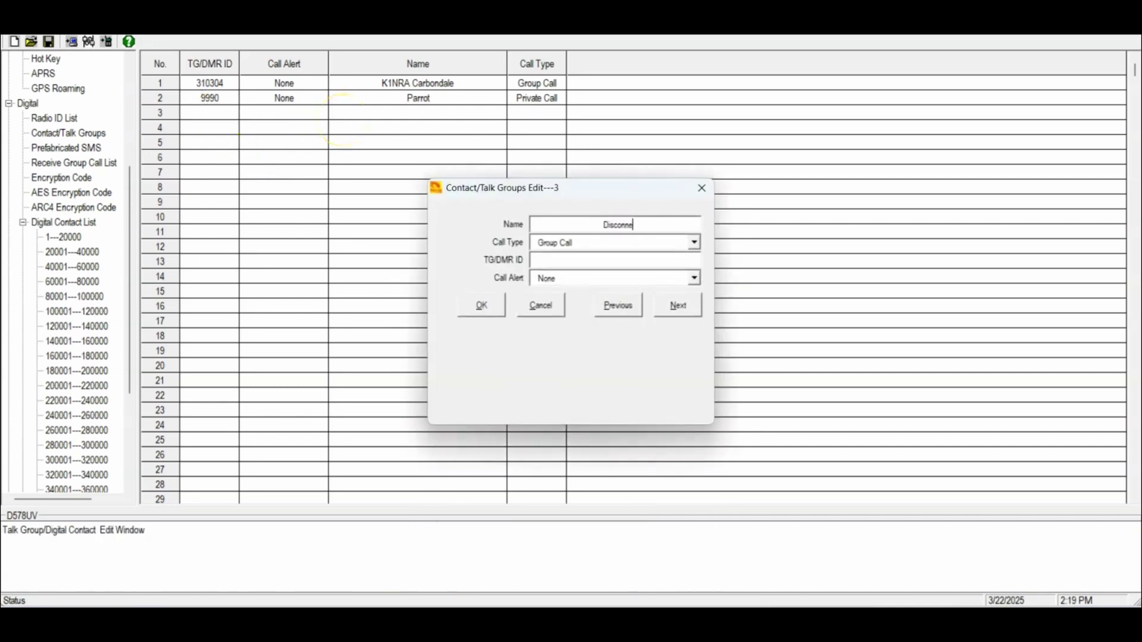
{"action": "left_click", "coordinate": [685, 263]}
{"action": "type", "text": "4000"}
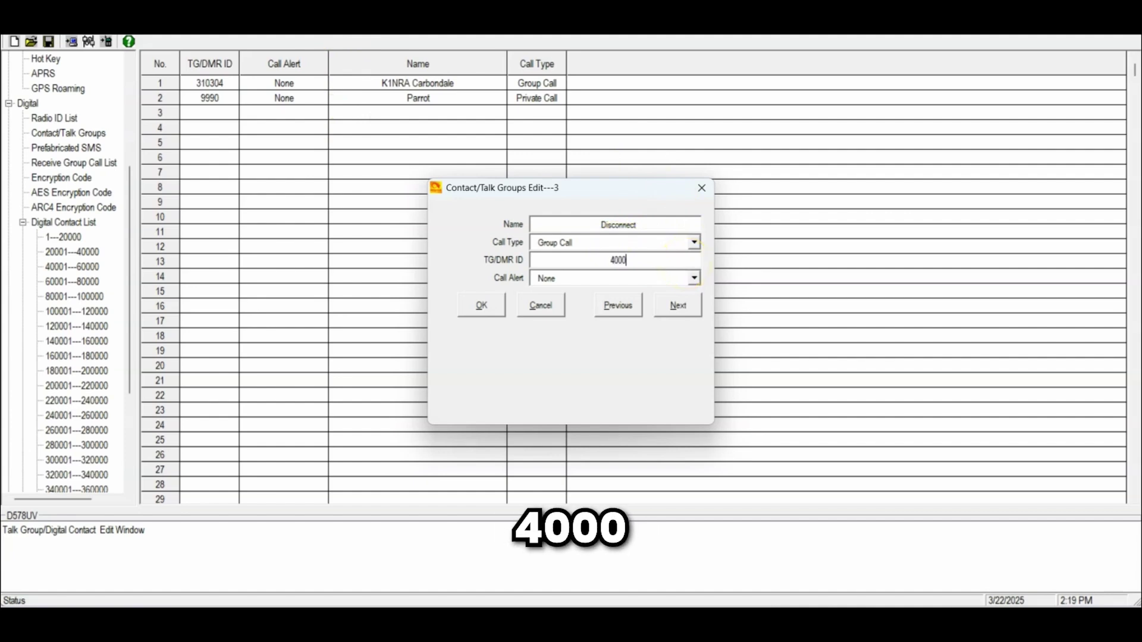
{"action": "left_click", "coordinate": [494, 307]}
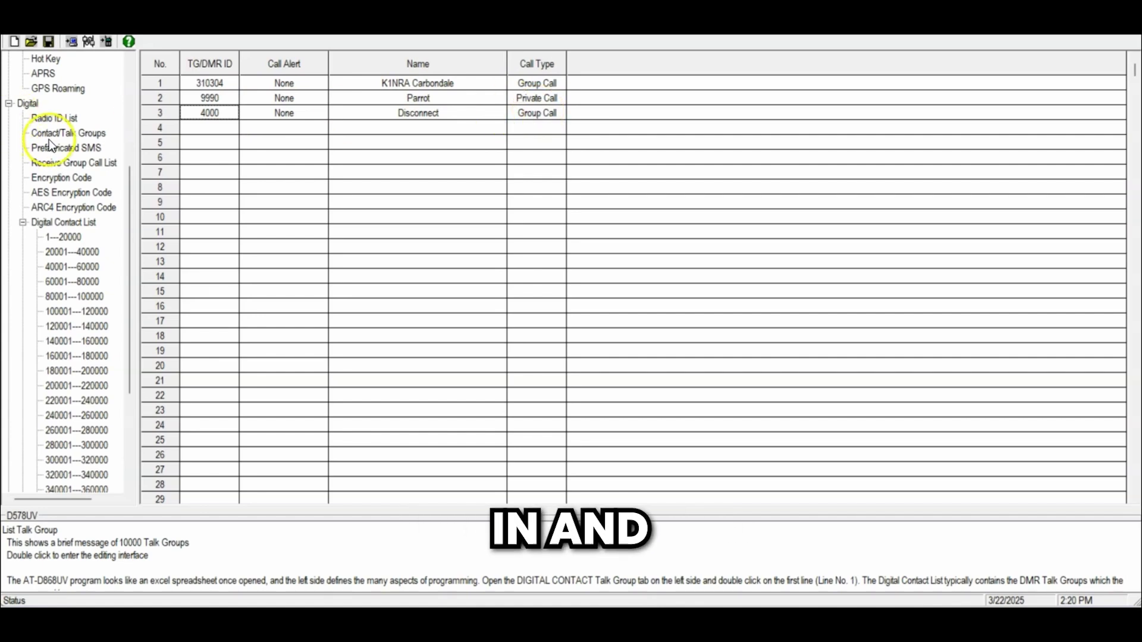
Step: Go to the channel list and start channel 11 with the name K1NRA Local
{"action": "scroll", "coordinate": [49, 139], "scroll_direction": "up", "scroll_amount": 4}
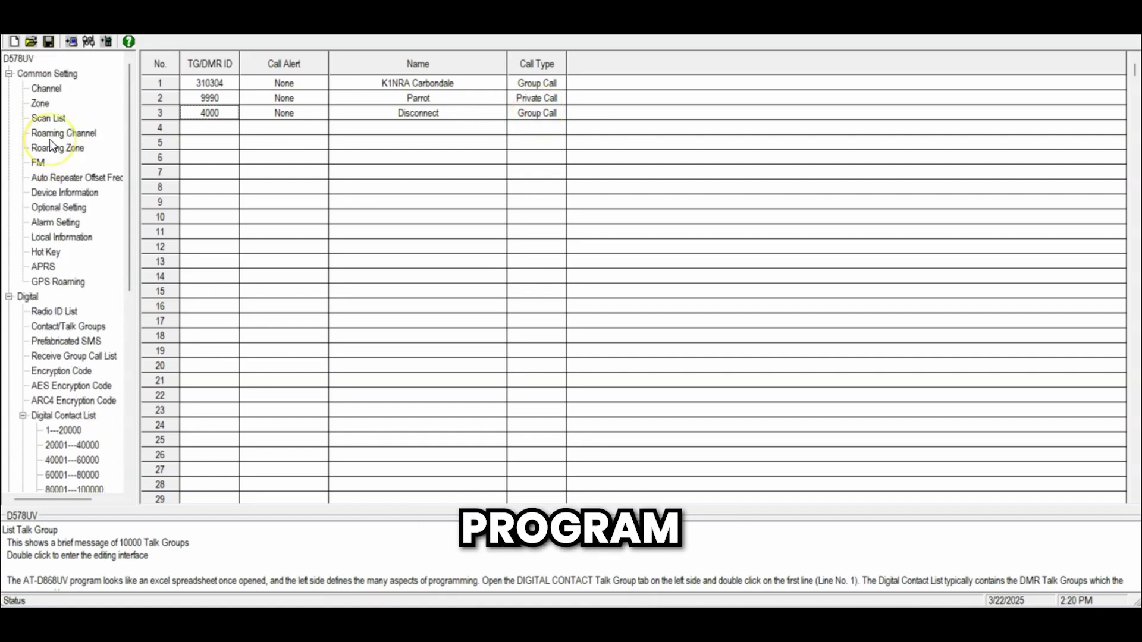
{"action": "left_click", "coordinate": [52, 88]}
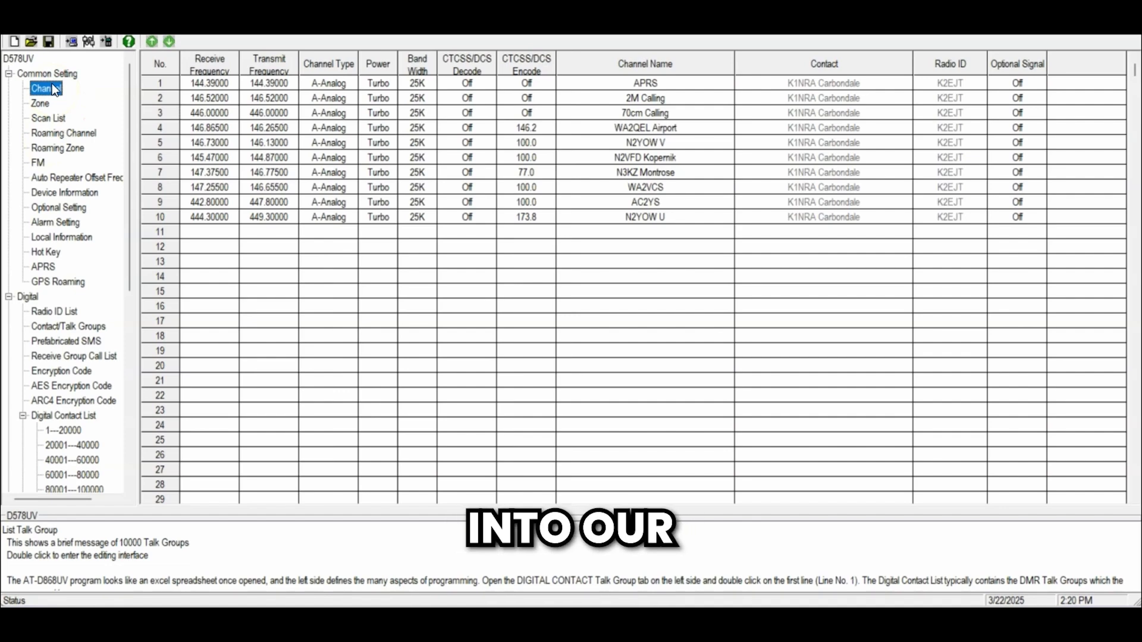
{"action": "left_click", "coordinate": [199, 220]}
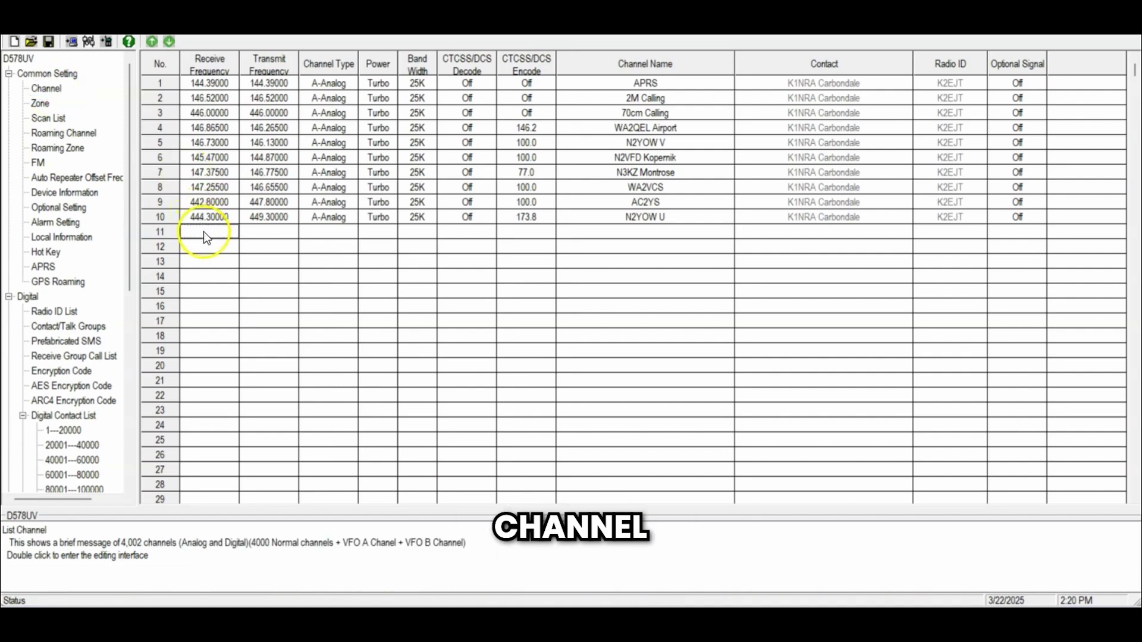
{"action": "double_click", "coordinate": [203, 230]}
{"action": "type", "text": "Carb"}
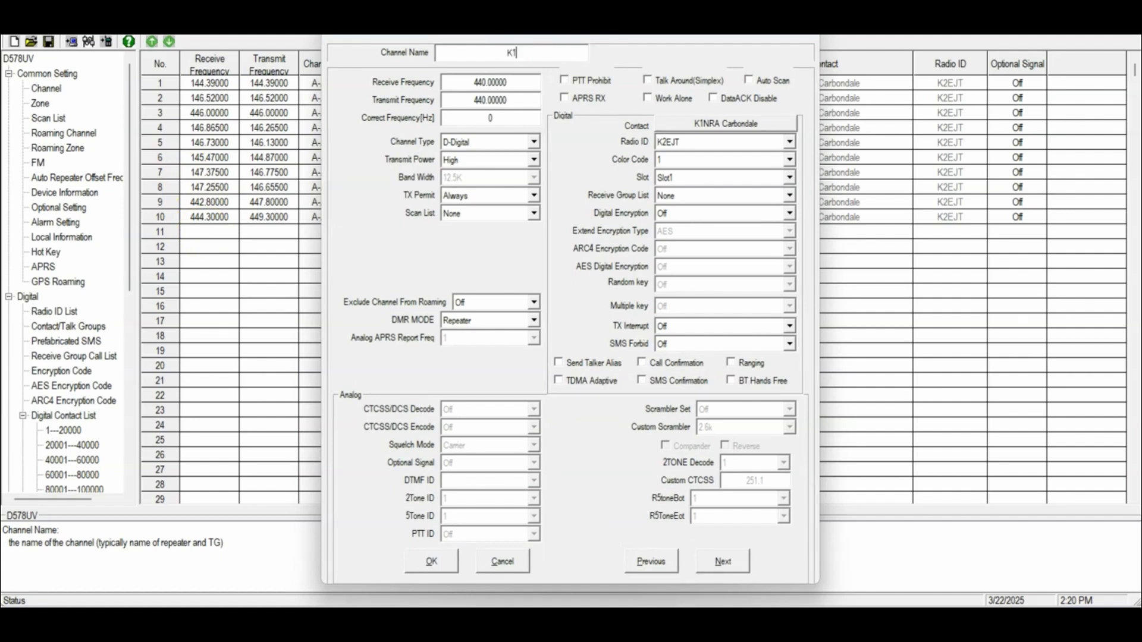
{"action": "key", "text": "BackSpace"}
{"action": "type", "text": "NRA Lo"}
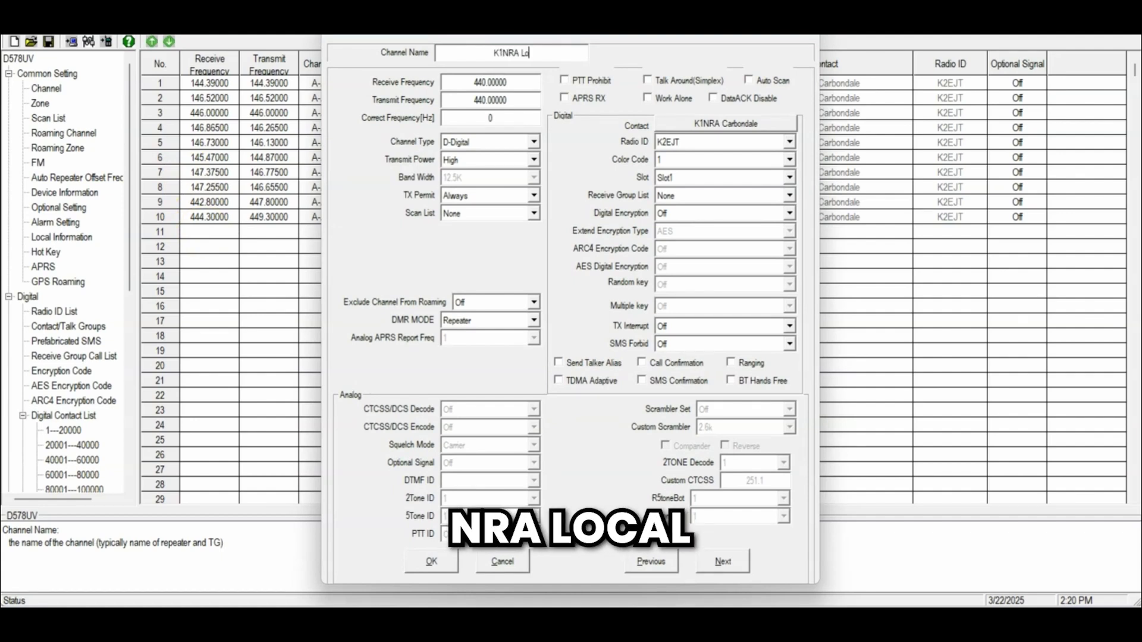
{"action": "type", "text": "csal"}
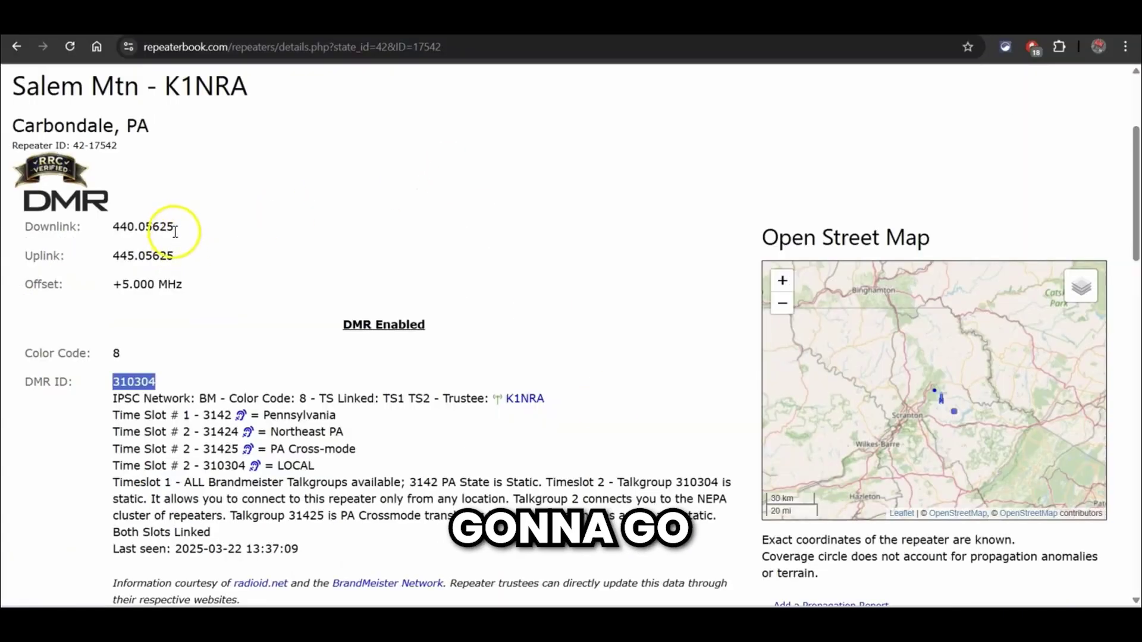
Step: Set the channel's receive frequency to 440.05625 and transmit frequency to 445.05625, copied from the repeater's web page in the browser
{"action": "left_click", "coordinate": [172, 228]}
{"action": "left_click_drag", "start_coordinate": [172, 229], "coordinate": [113, 229]}
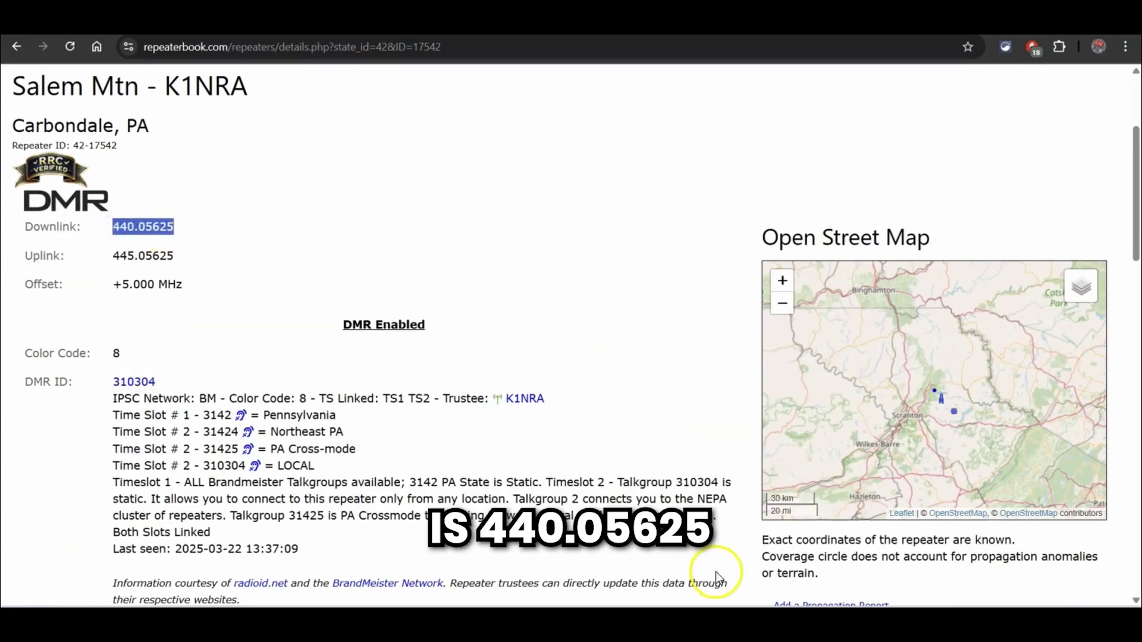
{"action": "left_click", "coordinate": [753, 604]}
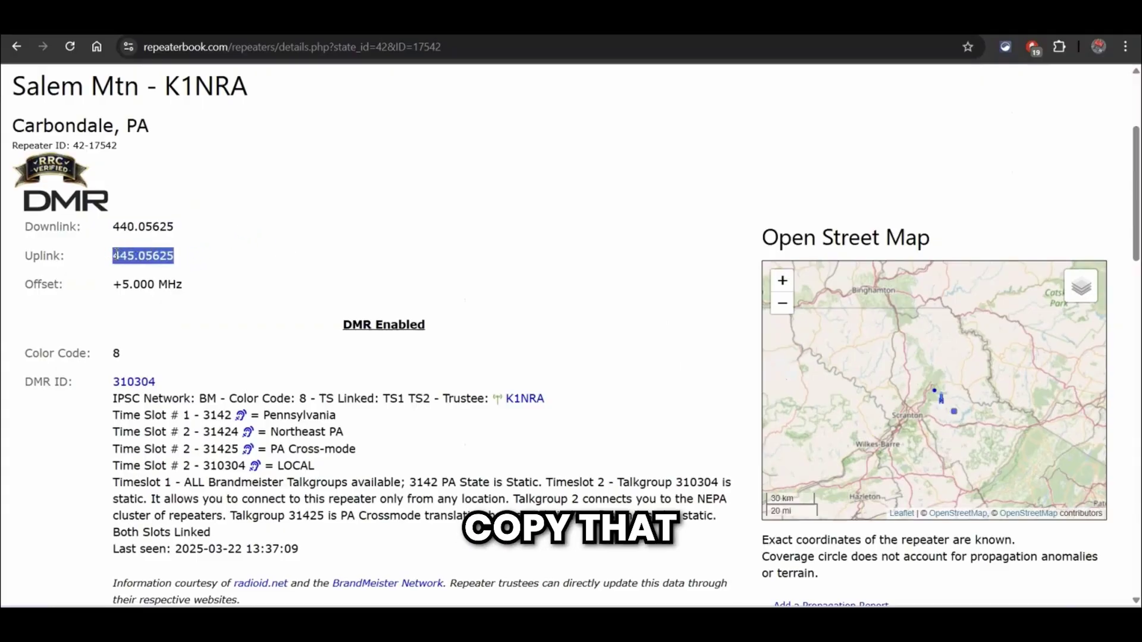
{"action": "left_click", "coordinate": [779, 605]}
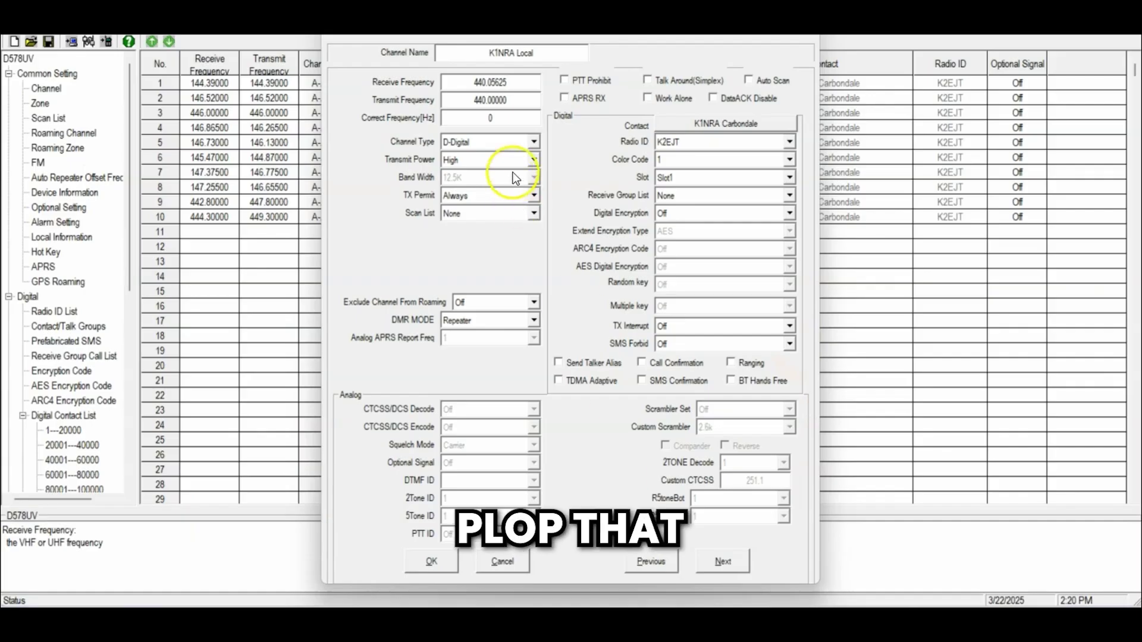
{"action": "type", "text": "445.05625"}
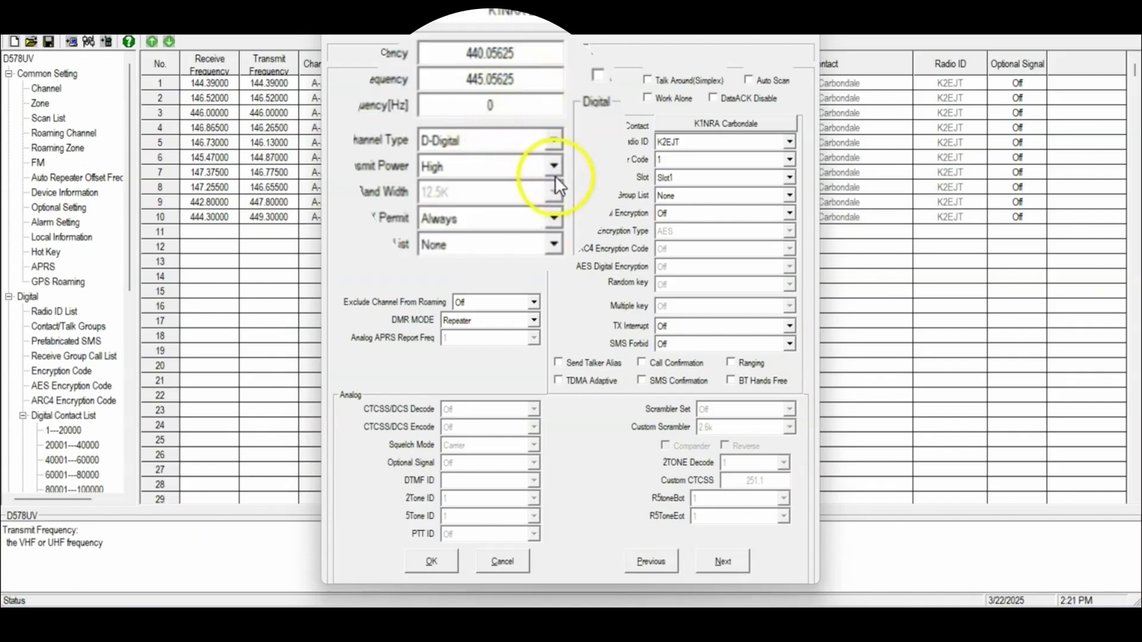
Step: Set the channel's transmit power to Turbo and check the available contacts, keeping K1NRA Carbondale as its contact
{"action": "left_click", "coordinate": [553, 166]}
{"action": "left_click", "coordinate": [466, 241]}
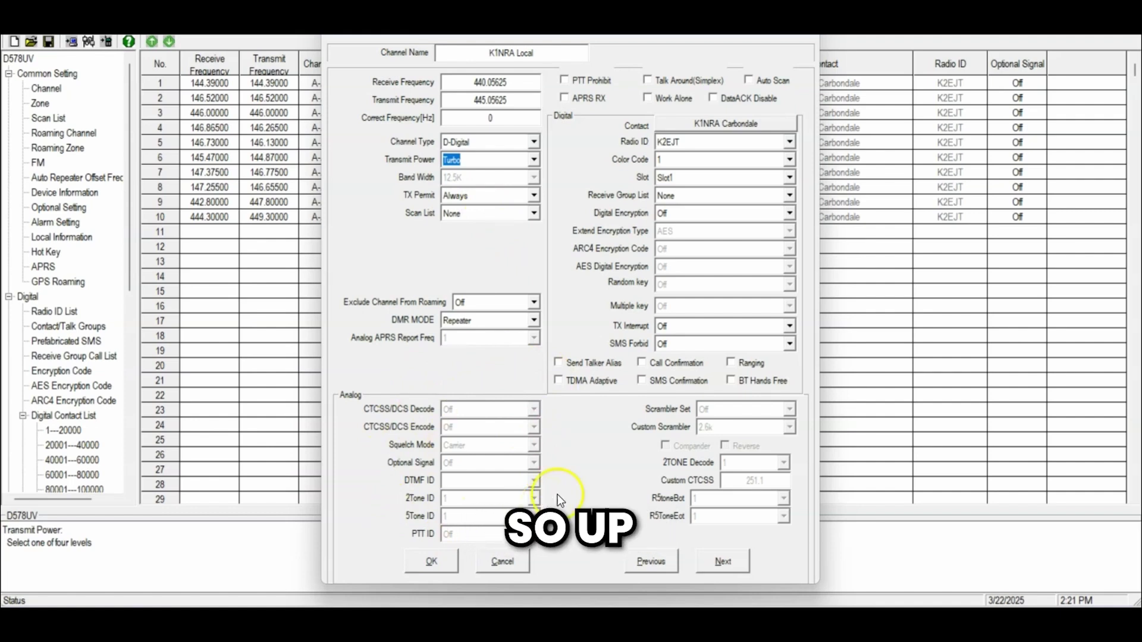
{"action": "left_click", "coordinate": [739, 123]}
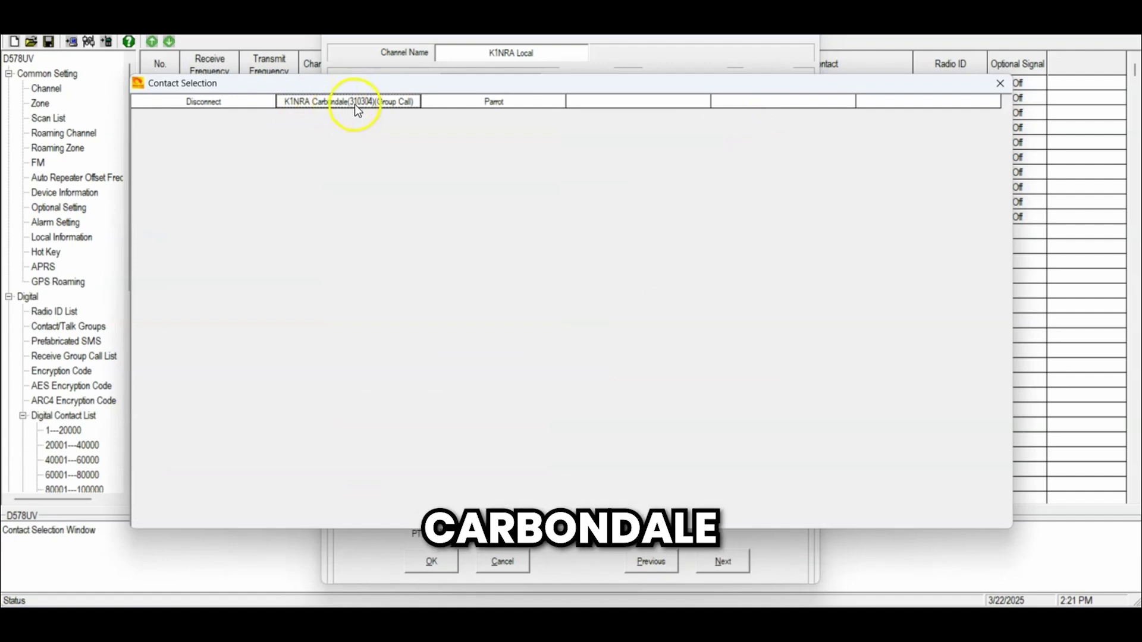
{"action": "left_click", "coordinate": [999, 84]}
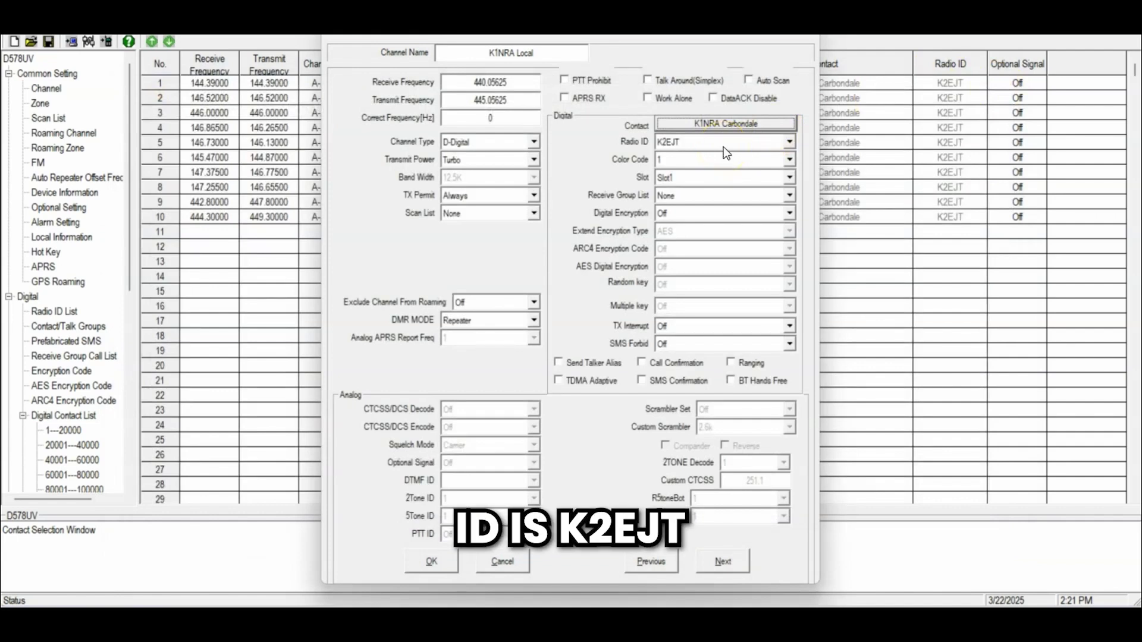
Step: Set the channel's color code to 8 and its slot to Slot2 per the repeater's web page, then accept the channel
{"action": "left_click", "coordinate": [789, 159]}
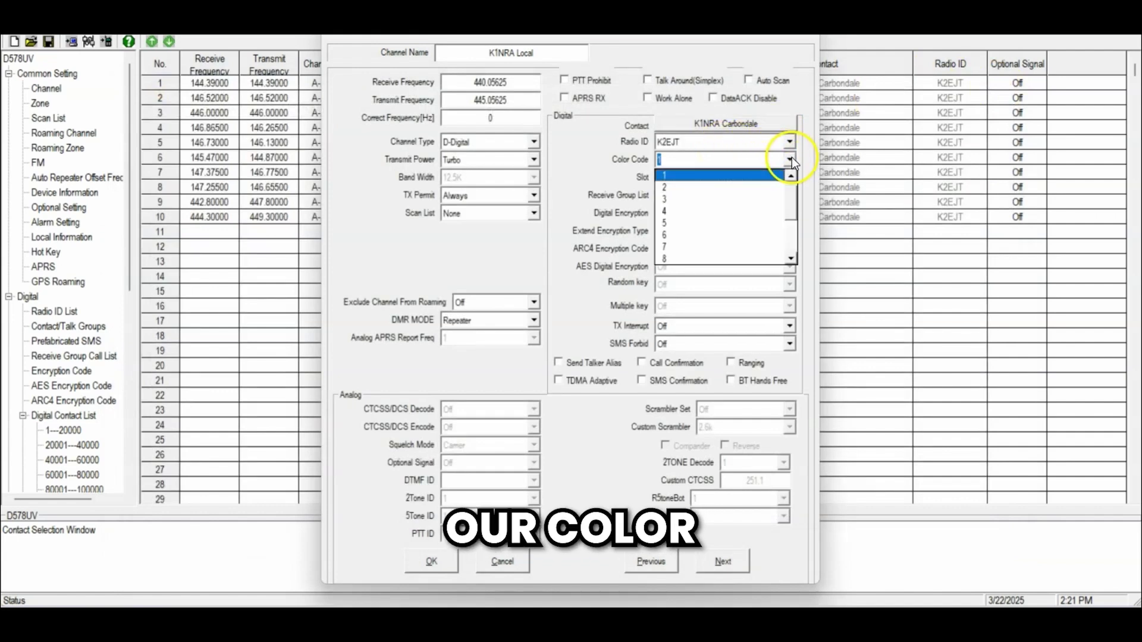
{"action": "left_click", "coordinate": [696, 256]}
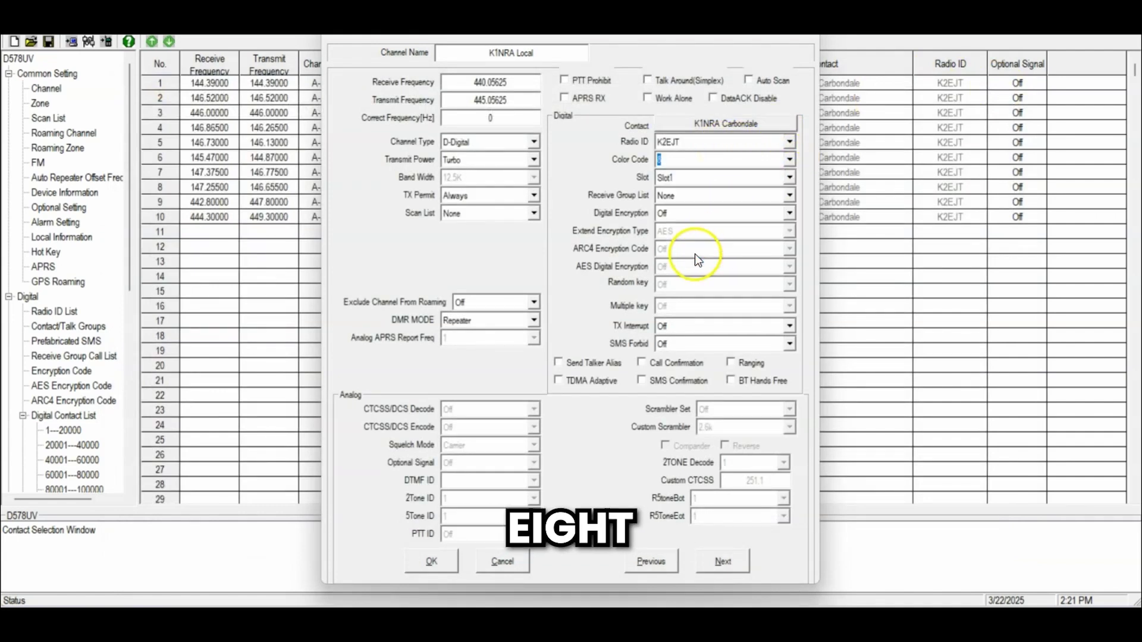
{"action": "left_click", "coordinate": [788, 177]}
{"action": "left_click", "coordinate": [757, 204]}
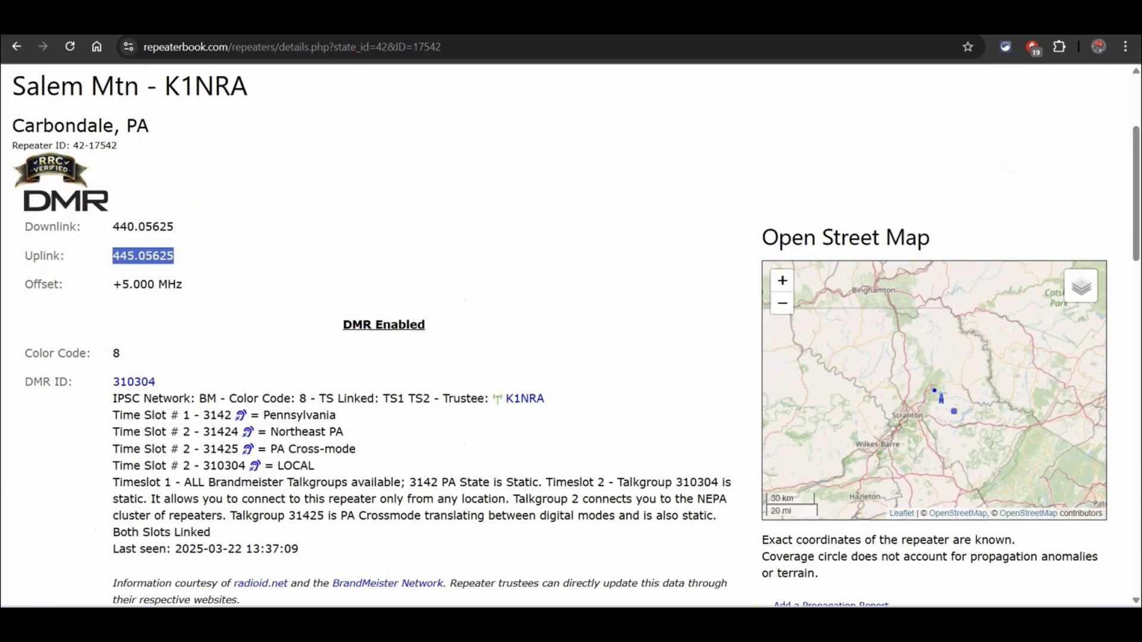
{"action": "scroll", "coordinate": [579, 370], "scroll_direction": "down", "scroll_amount": 3}
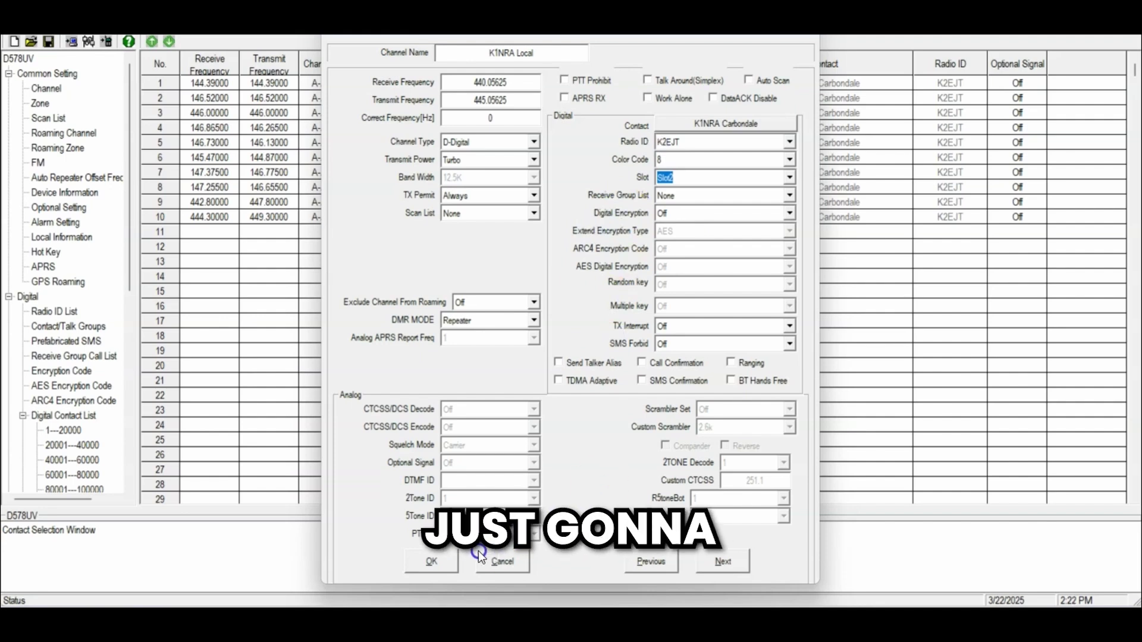
{"action": "left_click", "coordinate": [433, 559]}
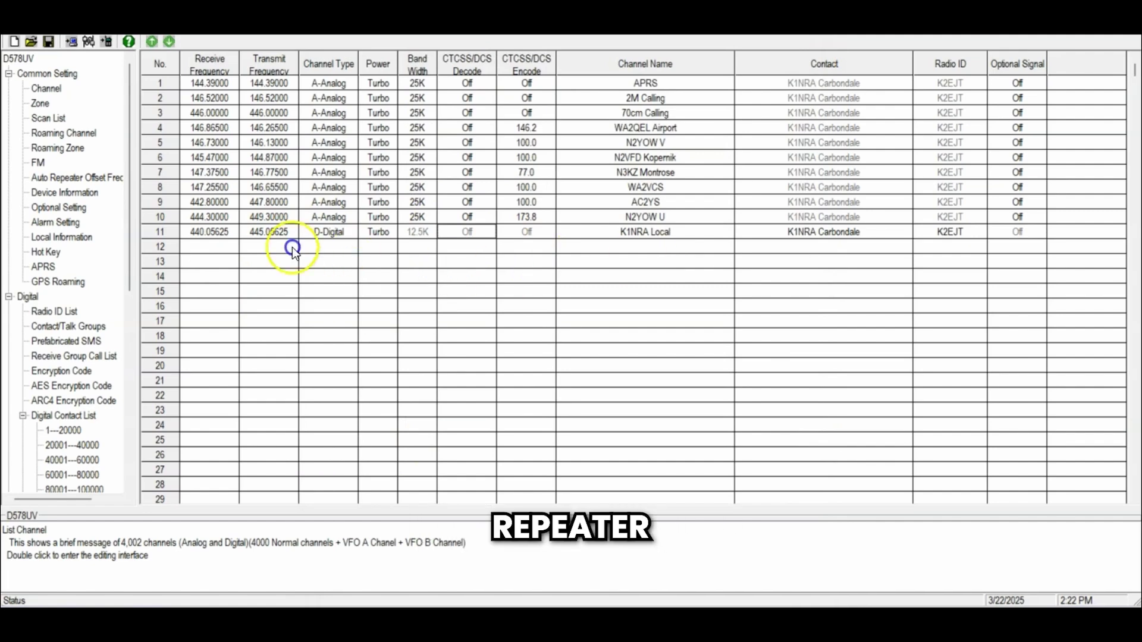
Step: Start channel 12 in the next empty row and name it K1NRA Parrot
{"action": "double_click", "coordinate": [230, 249]}
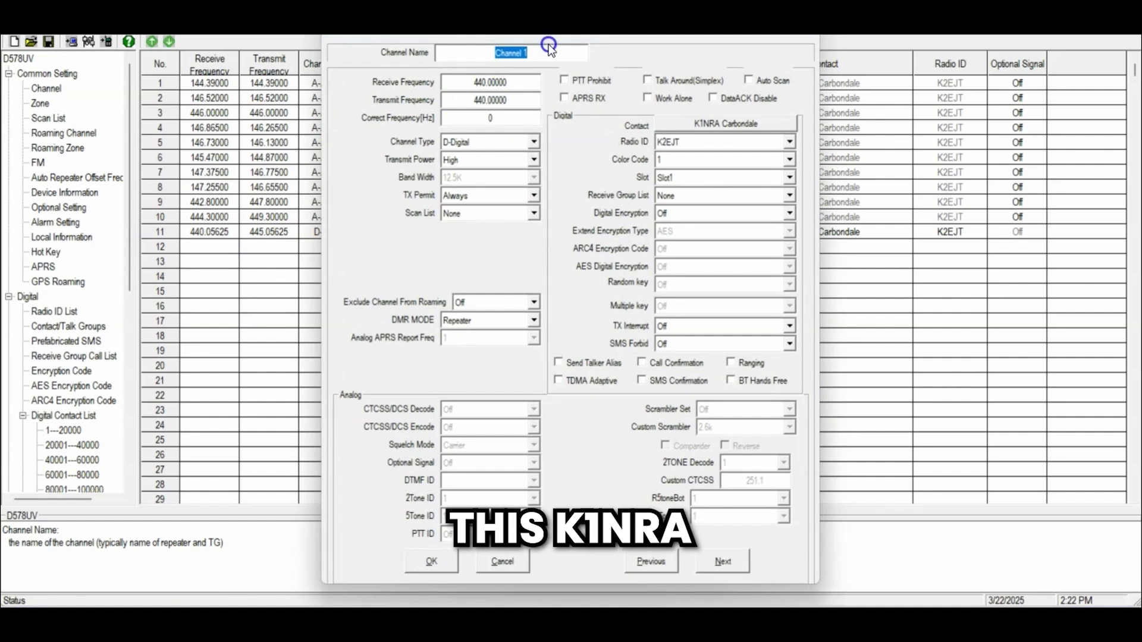
{"action": "type", "text": "K1NRA Parrot"}
{"action": "key", "text": "Tab"}
{"action": "key", "text": "Tab"}
{"action": "key", "text": "Tab"}
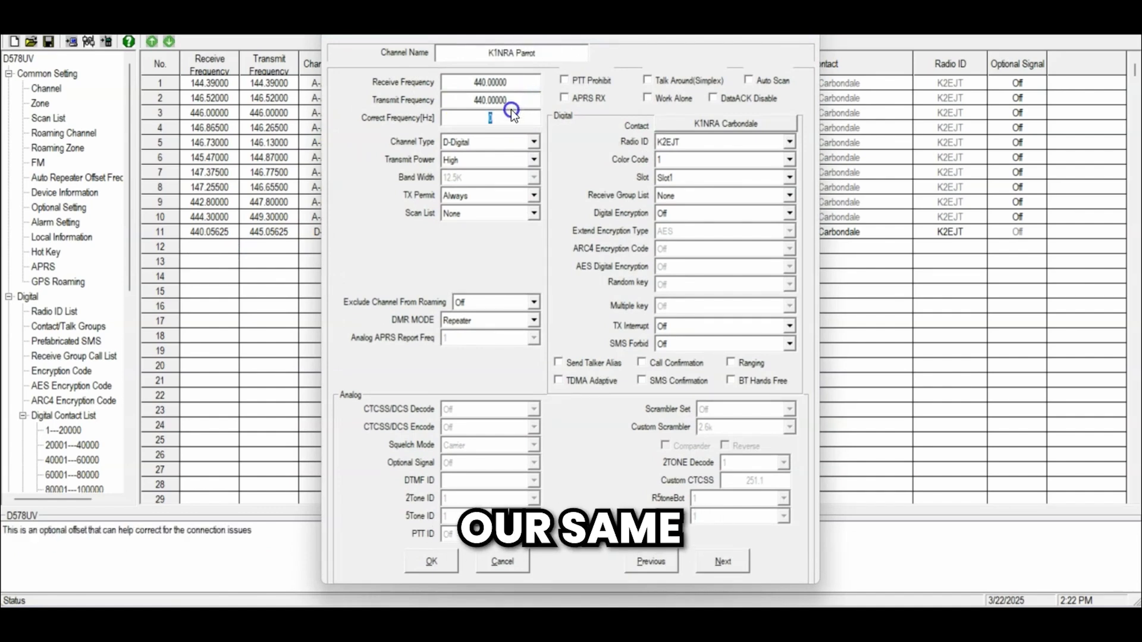
Step: Copy the K1NRA frequencies from the repeater's web page into the Parrot channel: receive 440.05625, transmit 445.05625
{"action": "double_click", "coordinate": [507, 83]}
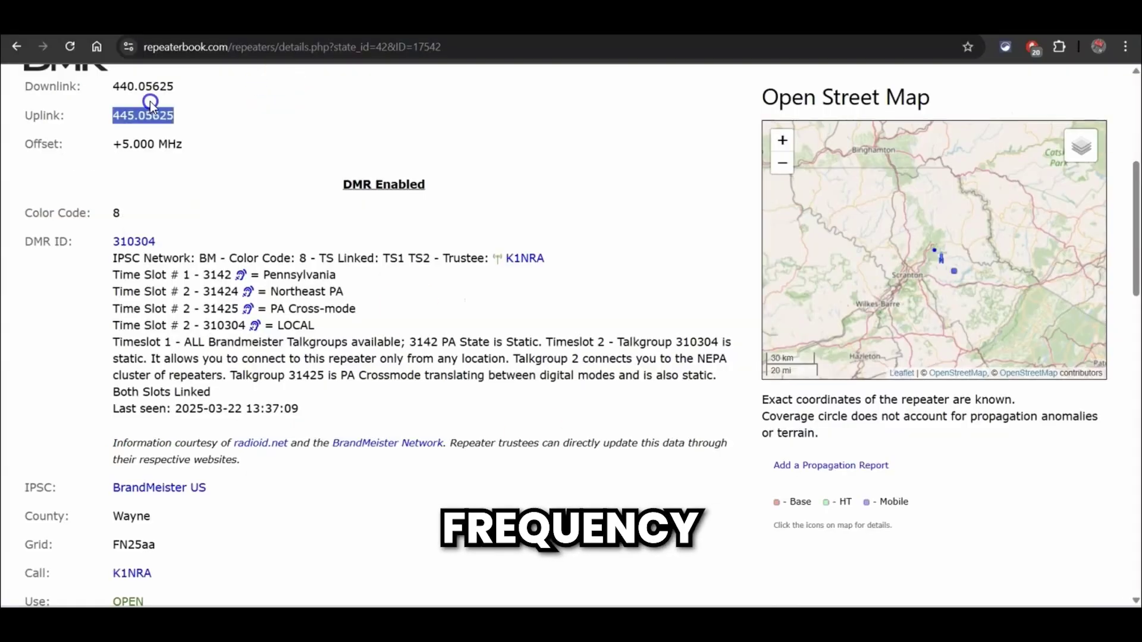
{"action": "left_click", "coordinate": [171, 87]}
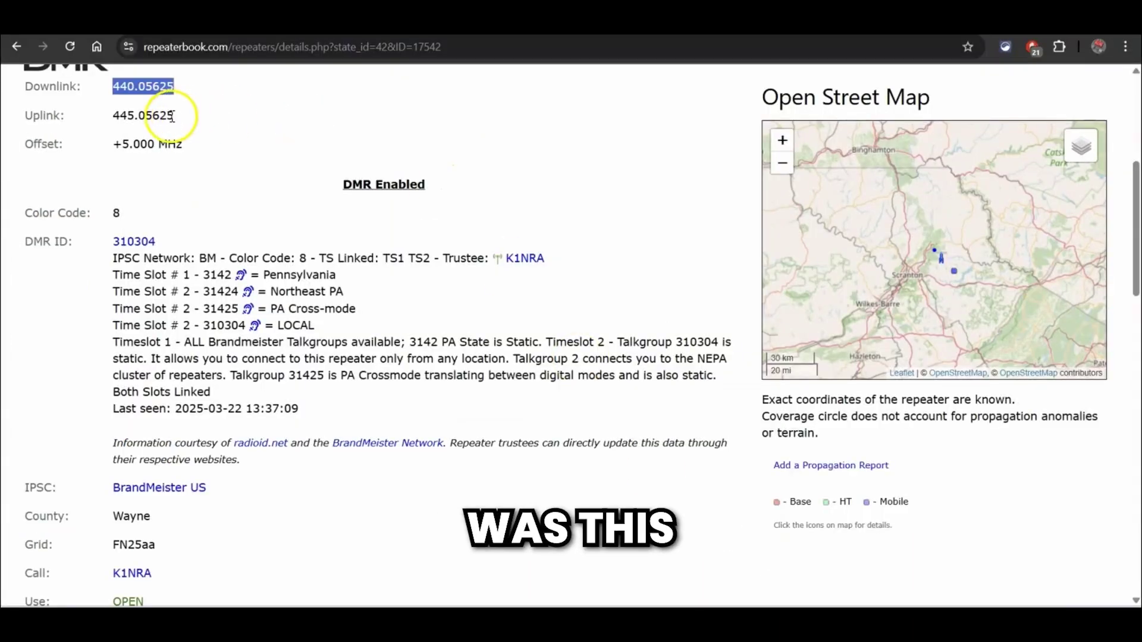
{"action": "left_click_drag", "start_coordinate": [172, 116], "coordinate": [118, 117]}
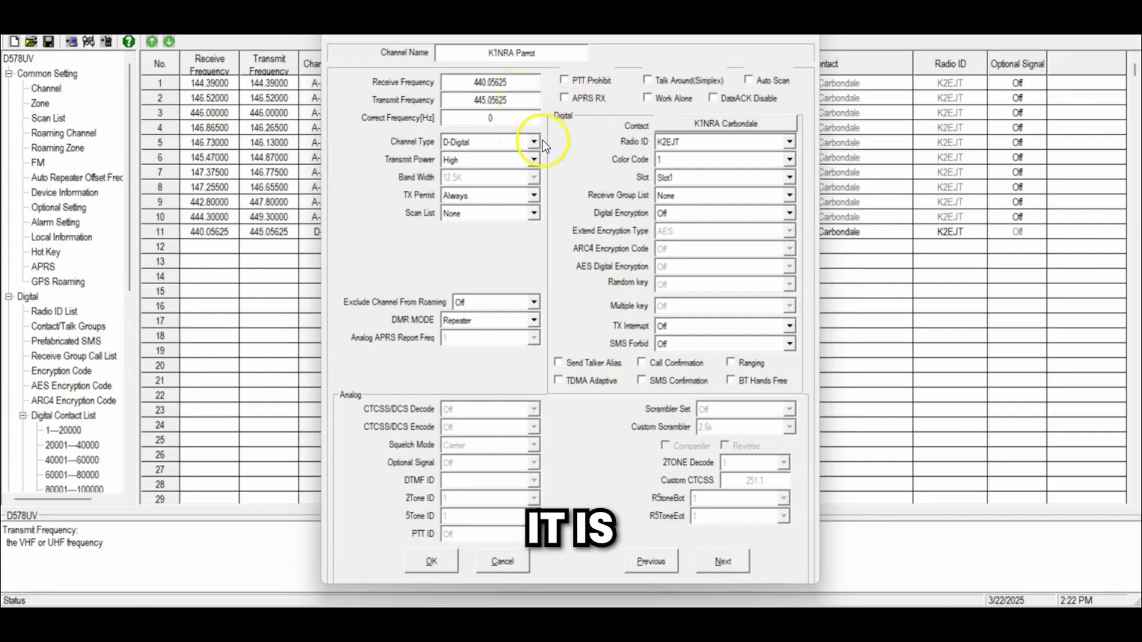
Step: Set the Parrot channel's transmit power to Turbo and assign Parrot as its contact, checking the choice in the contact selection
{"action": "left_click", "coordinate": [533, 160]}
{"action": "left_click", "coordinate": [501, 213]}
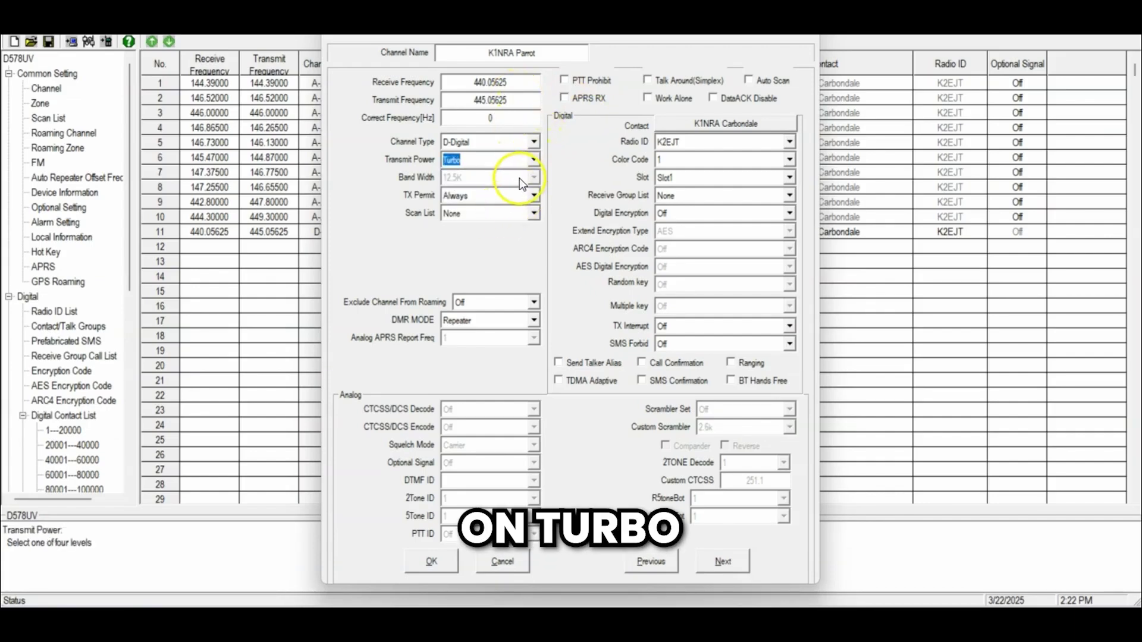
{"action": "left_click", "coordinate": [737, 125]}
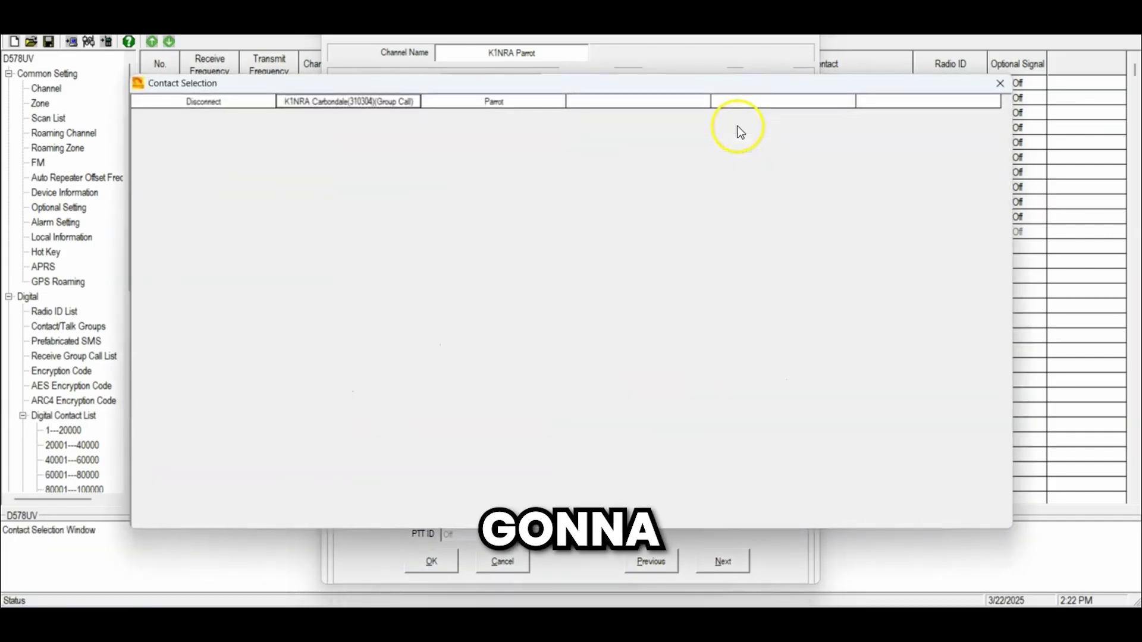
{"action": "double_click", "coordinate": [490, 102]}
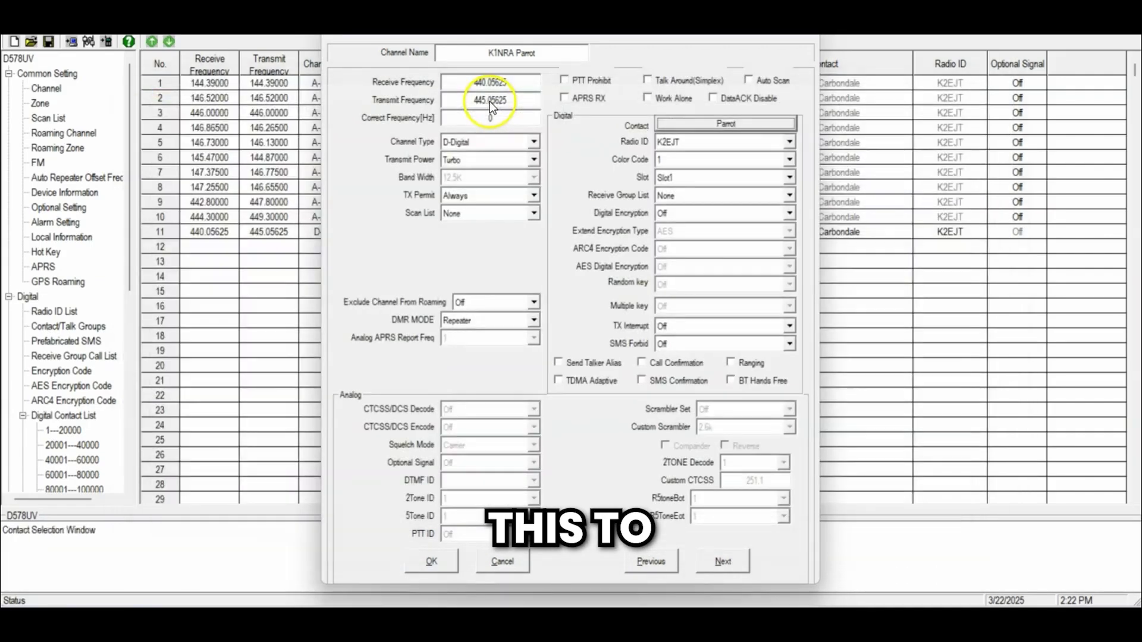
{"action": "left_click", "coordinate": [733, 122]}
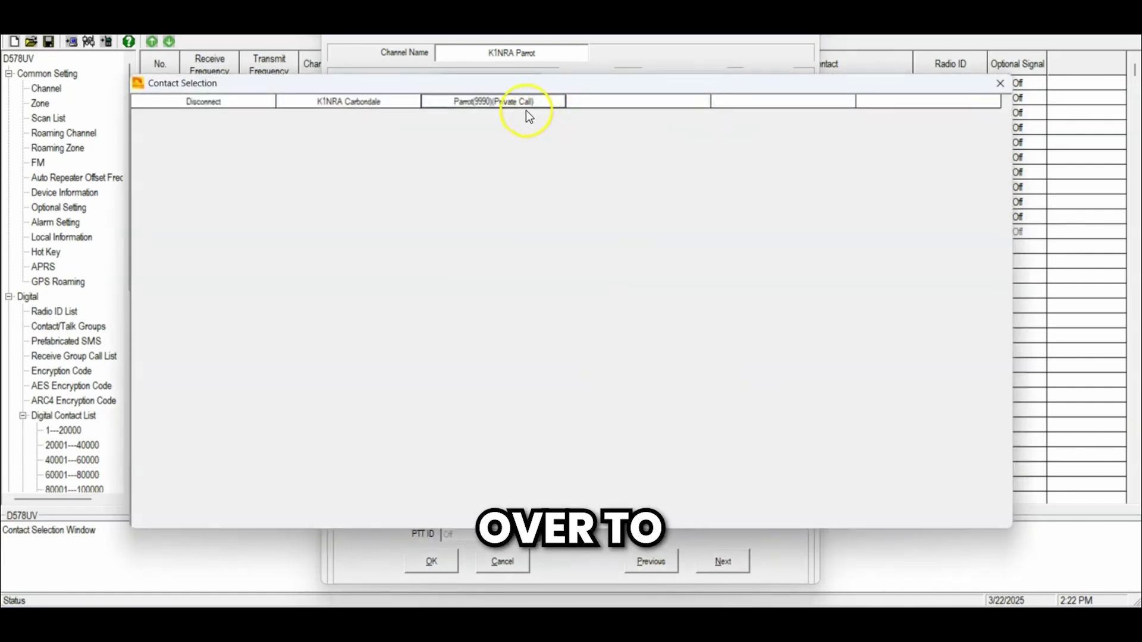
{"action": "left_click", "coordinate": [999, 83]}
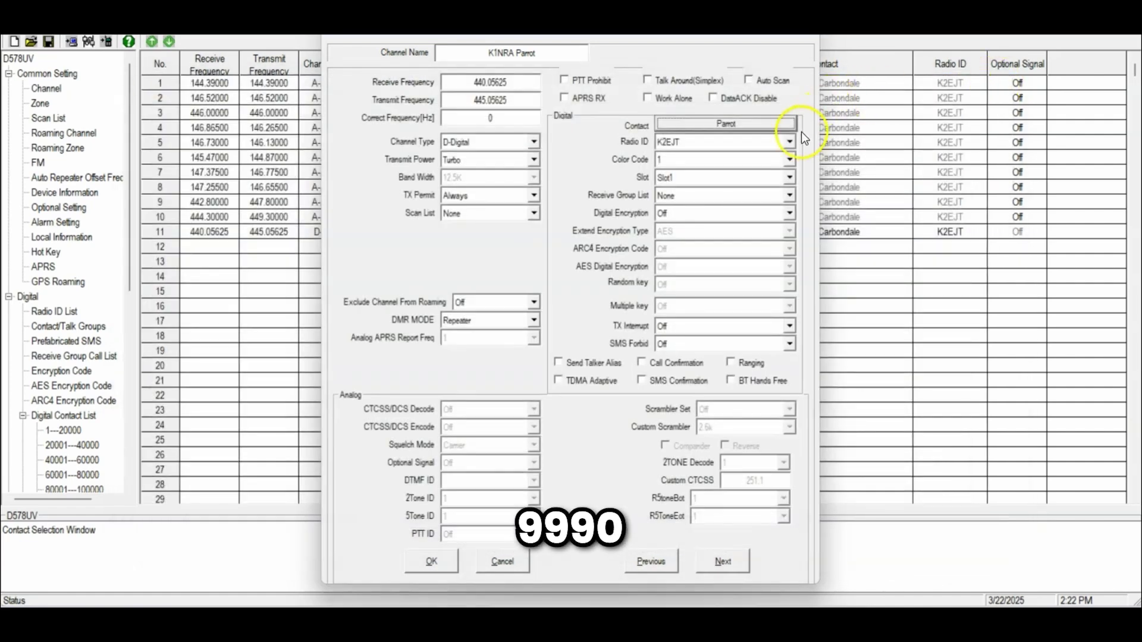
Step: Set the Parrot channel's color code to 8 and its slot to Slot2, then accept the channel
{"action": "left_click", "coordinate": [809, 157]}
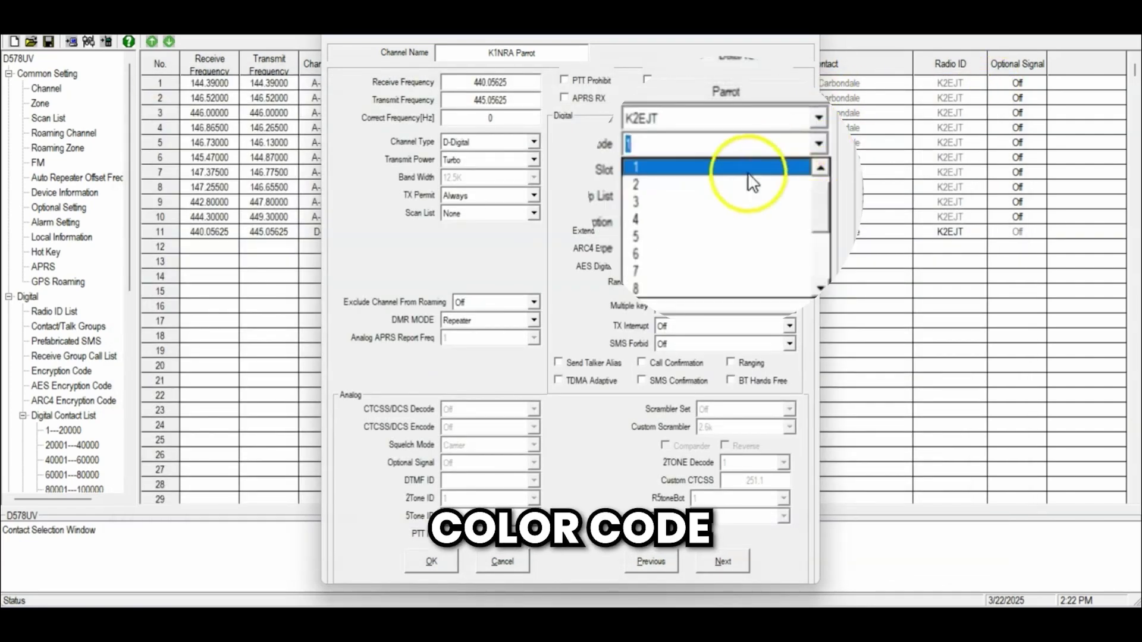
{"action": "left_click", "coordinate": [675, 286]}
{"action": "left_click", "coordinate": [819, 170]}
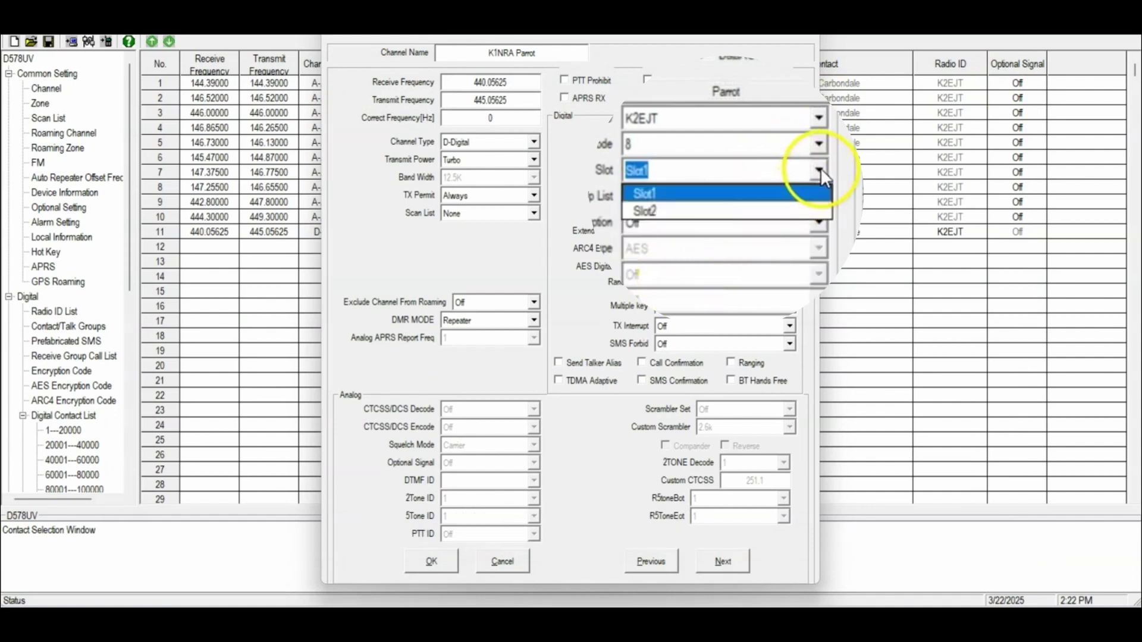
{"action": "left_click", "coordinate": [765, 211]}
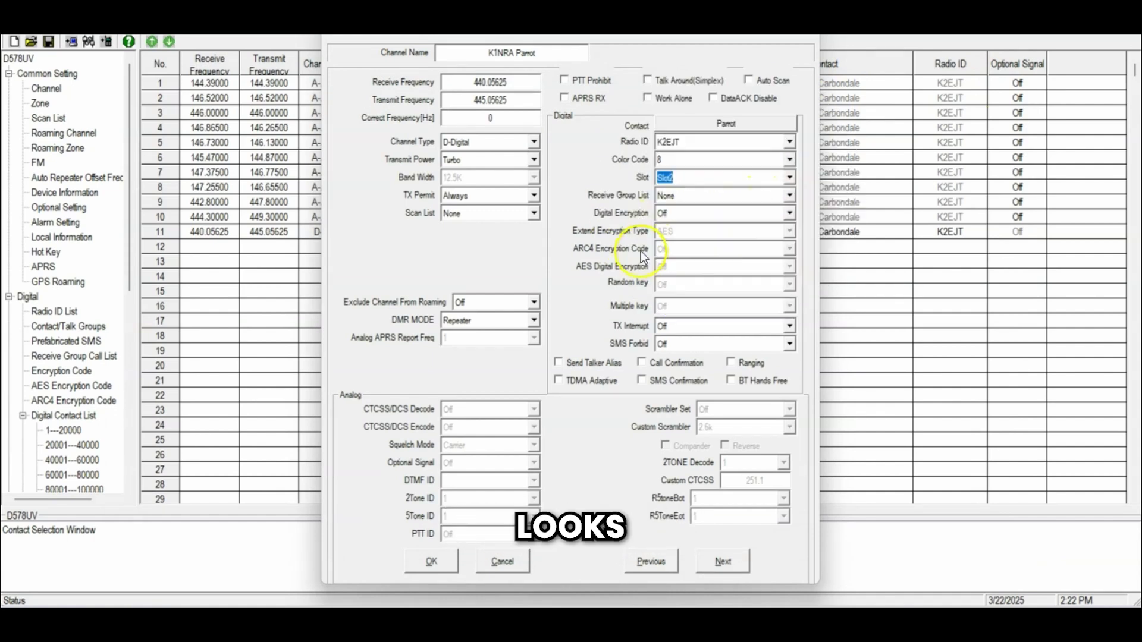
{"action": "left_click", "coordinate": [438, 562]}
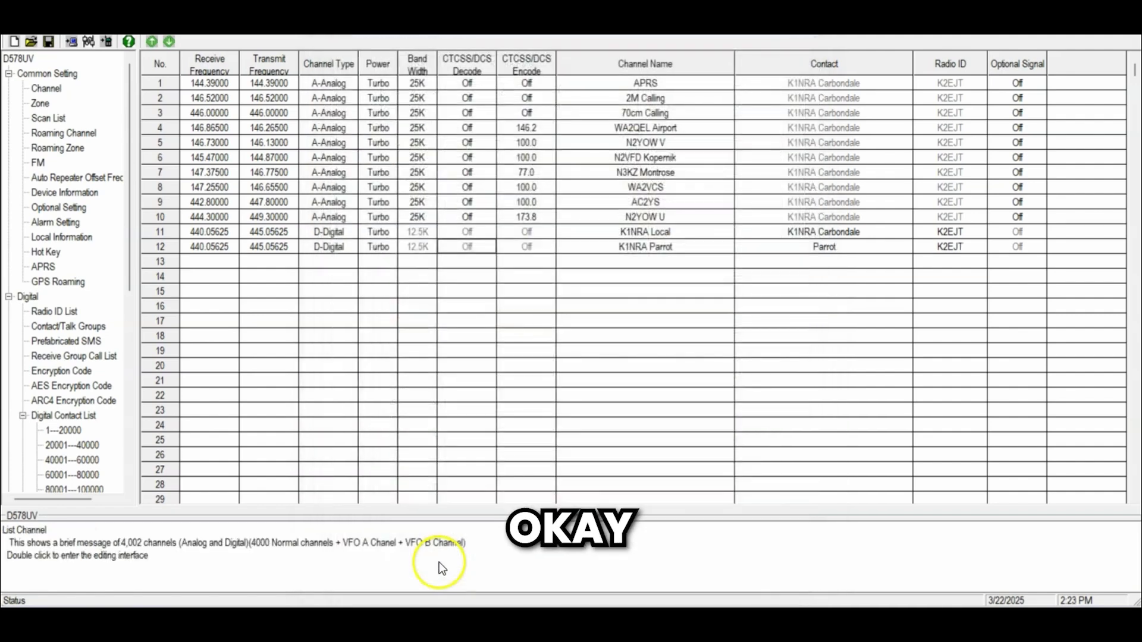
Step: Start channel 13 named K1RNA Disconnect, with transmit 445.05625 and receive 440.05625 as given on the repeater's web page
{"action": "double_click", "coordinate": [216, 269]}
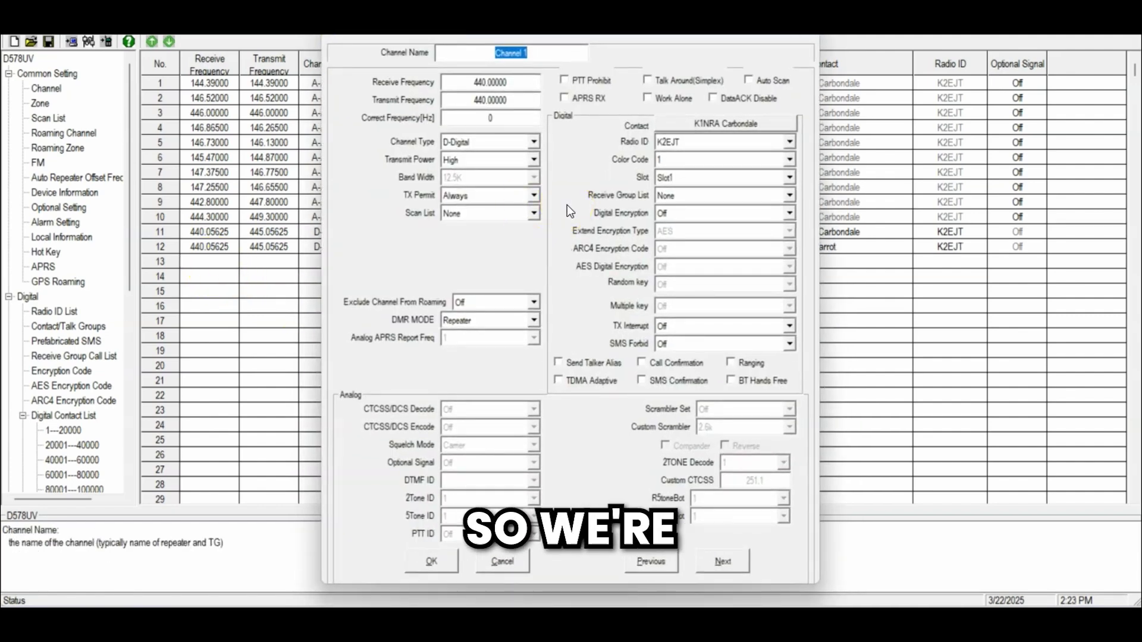
{"action": "type", "text": "K1RNA Disconnect"}
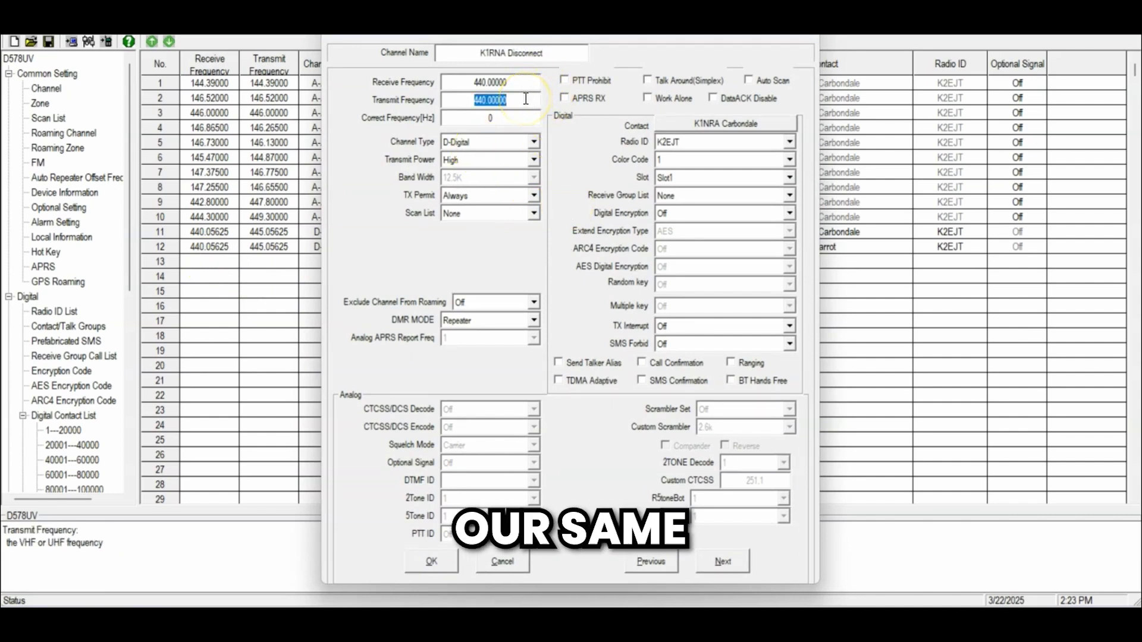
{"action": "type", "text": "445.05625"}
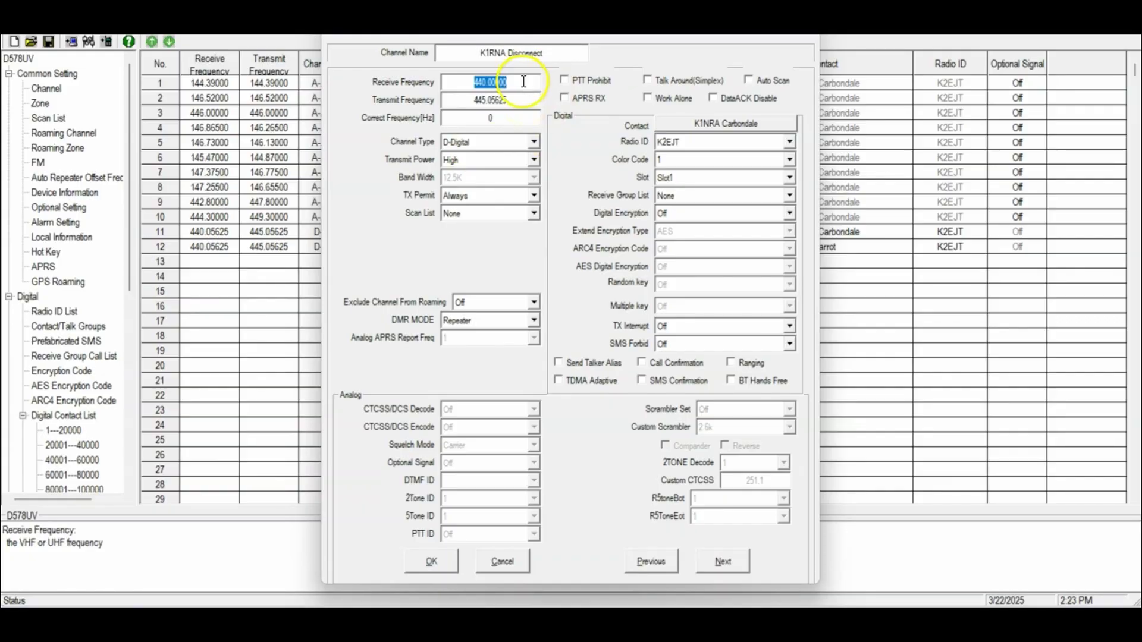
{"action": "key", "text": "alt+Tab"}
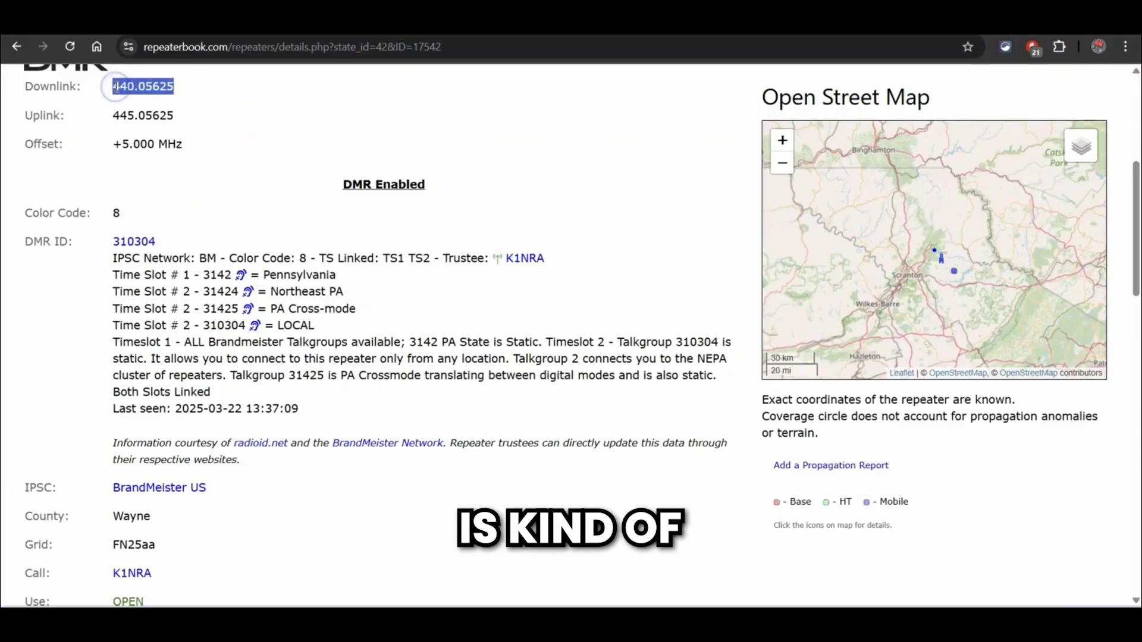
{"action": "key", "text": "alt+Tab"}
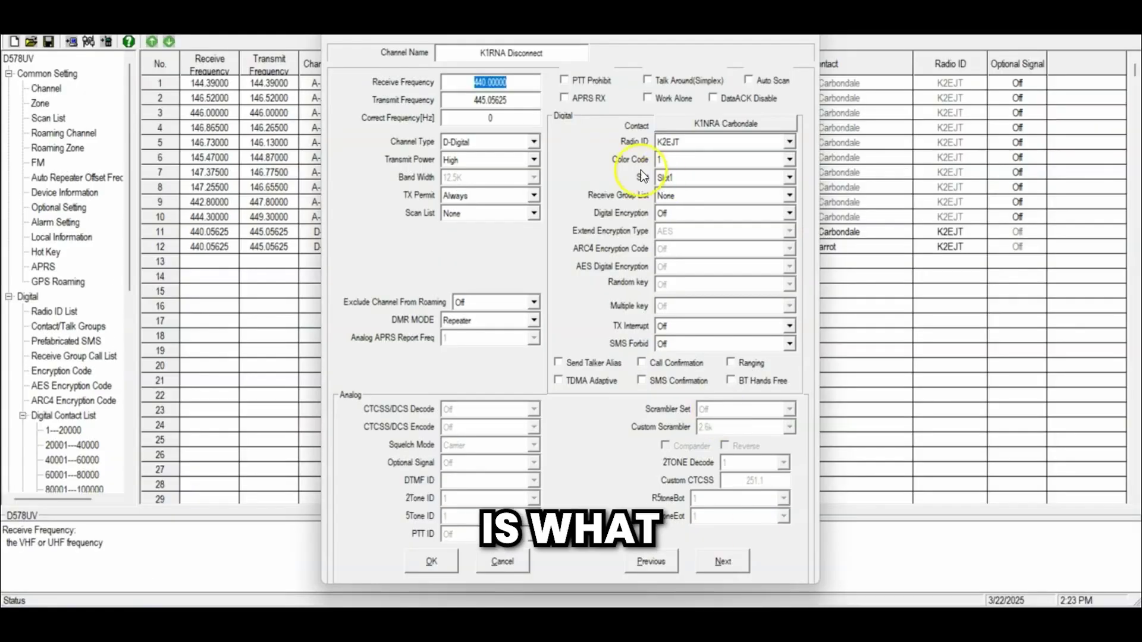
{"action": "type", "text": "440.05625"}
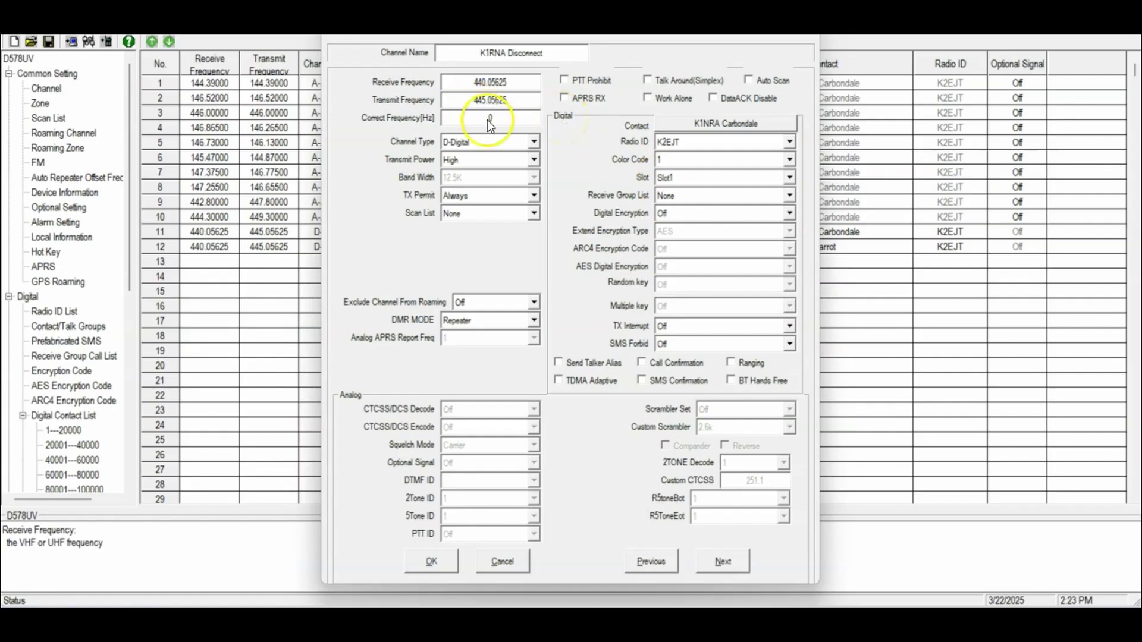
Step: Set the Disconnect channel's transmit power to Turbo and try to pick Disconnect as its contact
{"action": "left_click", "coordinate": [530, 159]}
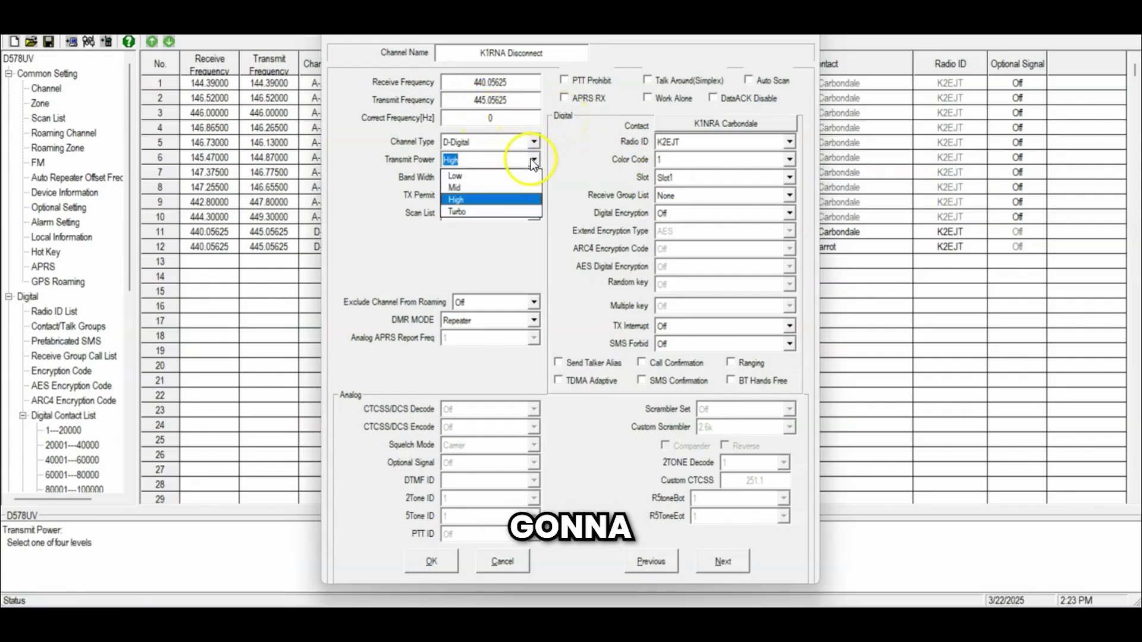
{"action": "left_click", "coordinate": [502, 207]}
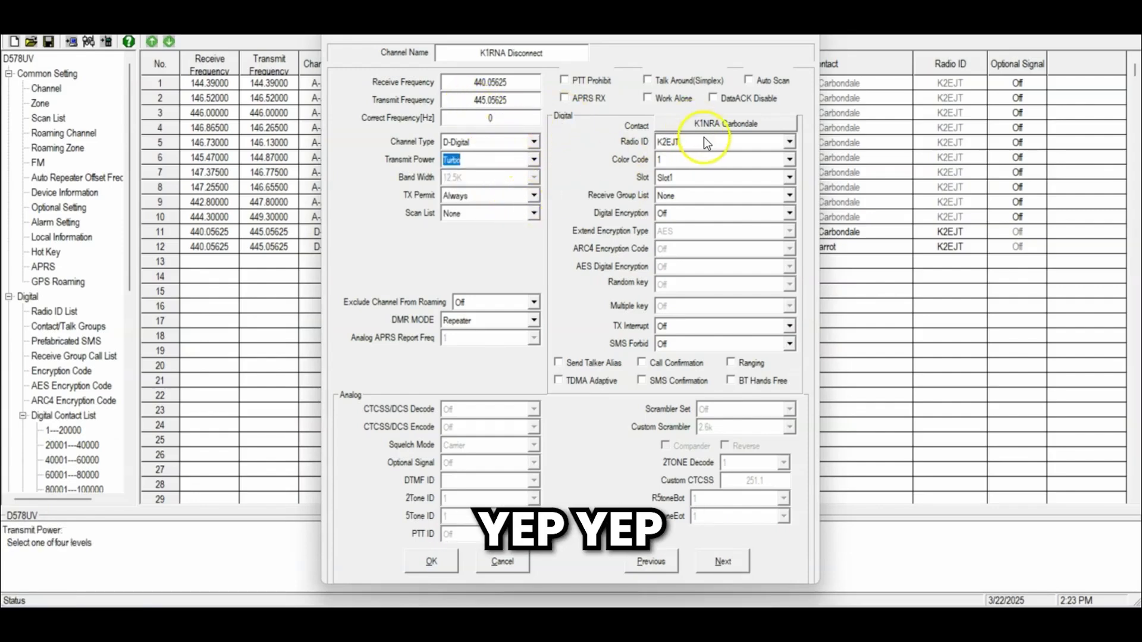
{"action": "left_click", "coordinate": [730, 125]}
{"action": "left_click", "coordinate": [214, 102]}
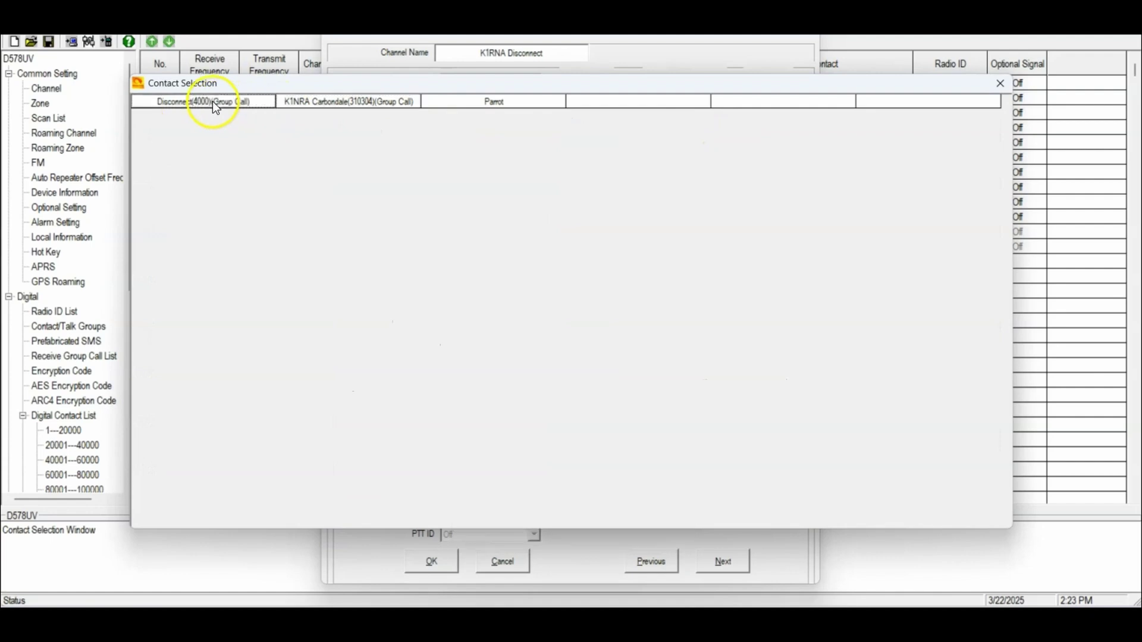
{"action": "left_click", "coordinate": [997, 84]}
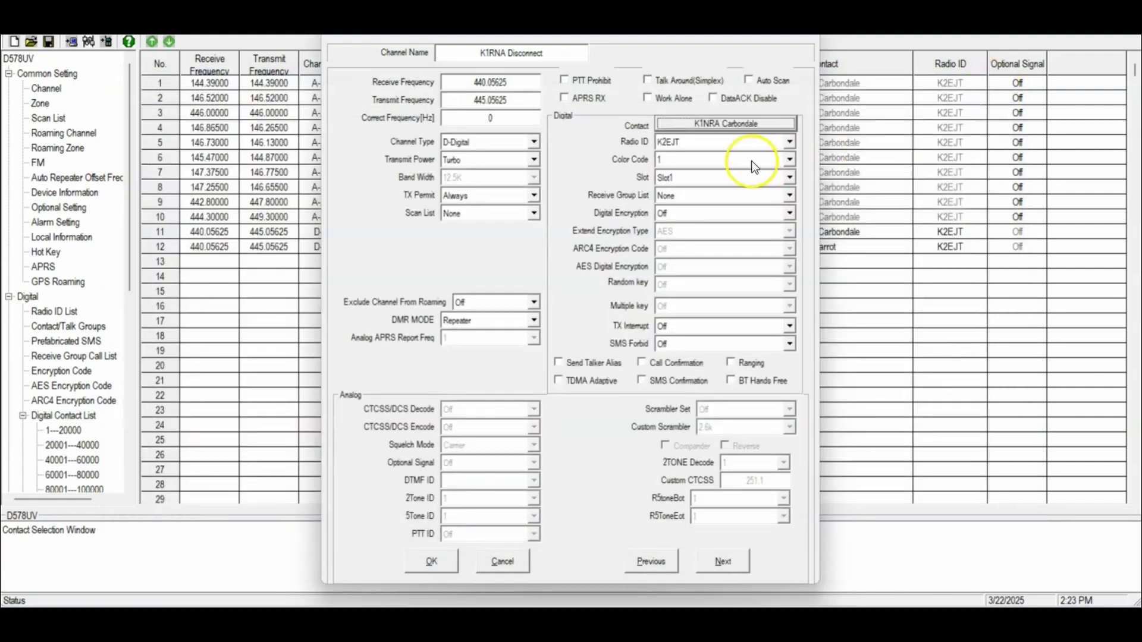
Step: Set channel 13's color code to 8 and slot to Slot2, and accept it with its name corrected to K1NRA Disconnect
{"action": "left_click", "coordinate": [788, 161]}
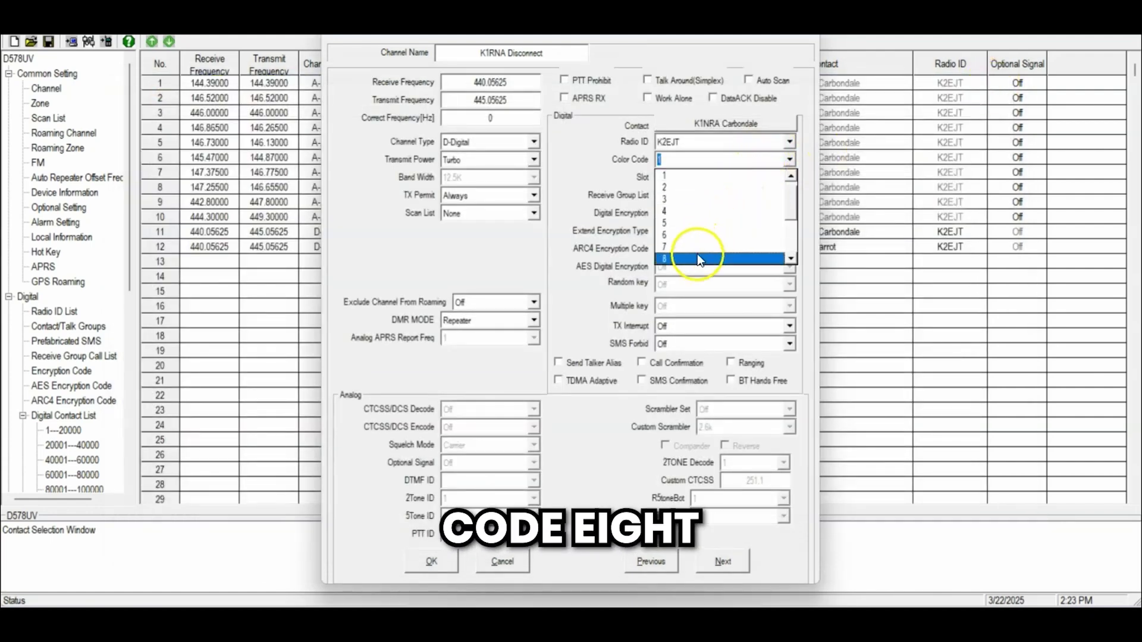
{"action": "left_click", "coordinate": [697, 256]}
{"action": "left_click", "coordinate": [783, 177]}
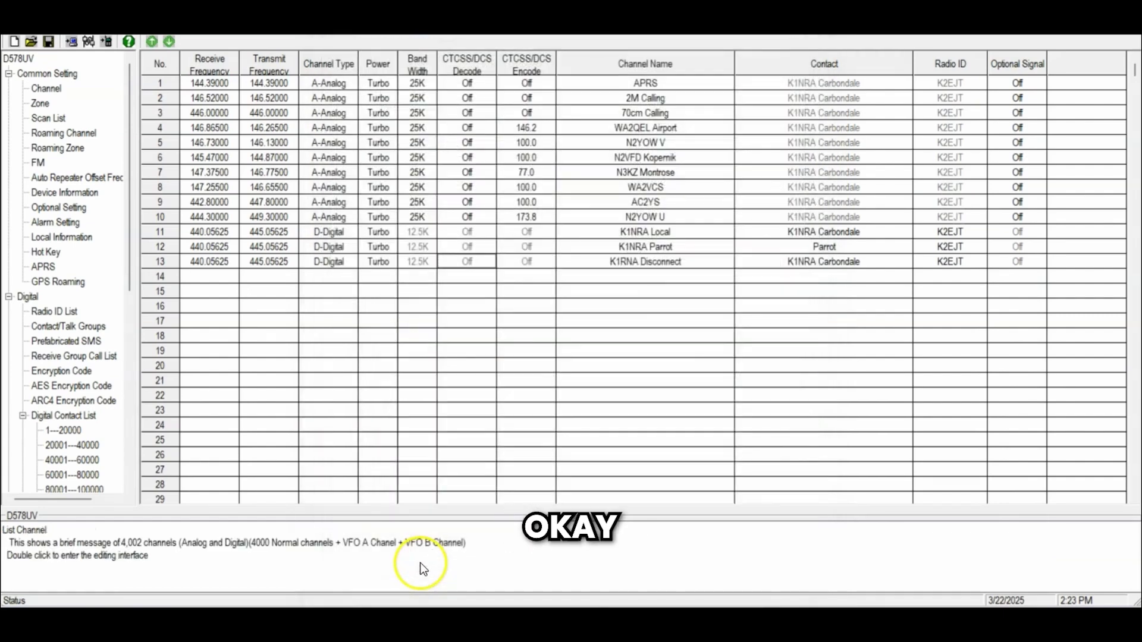
{"action": "left_click", "coordinate": [430, 562]}
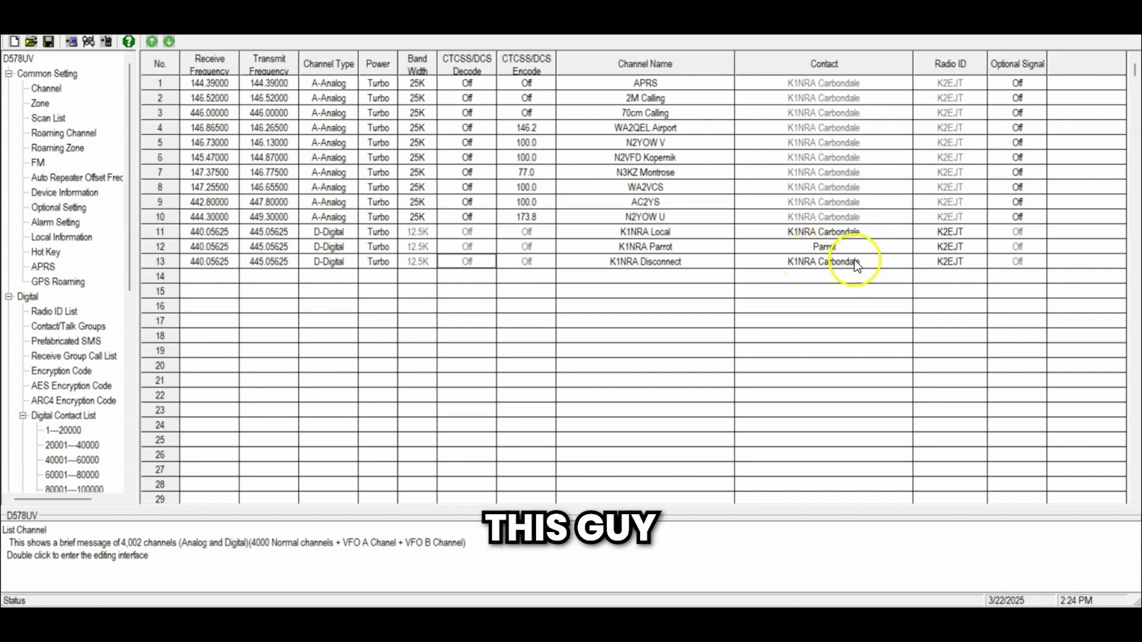
Step: Reopen channel 13, change its contact to Disconnect and accept the channel
{"action": "double_click", "coordinate": [833, 262]}
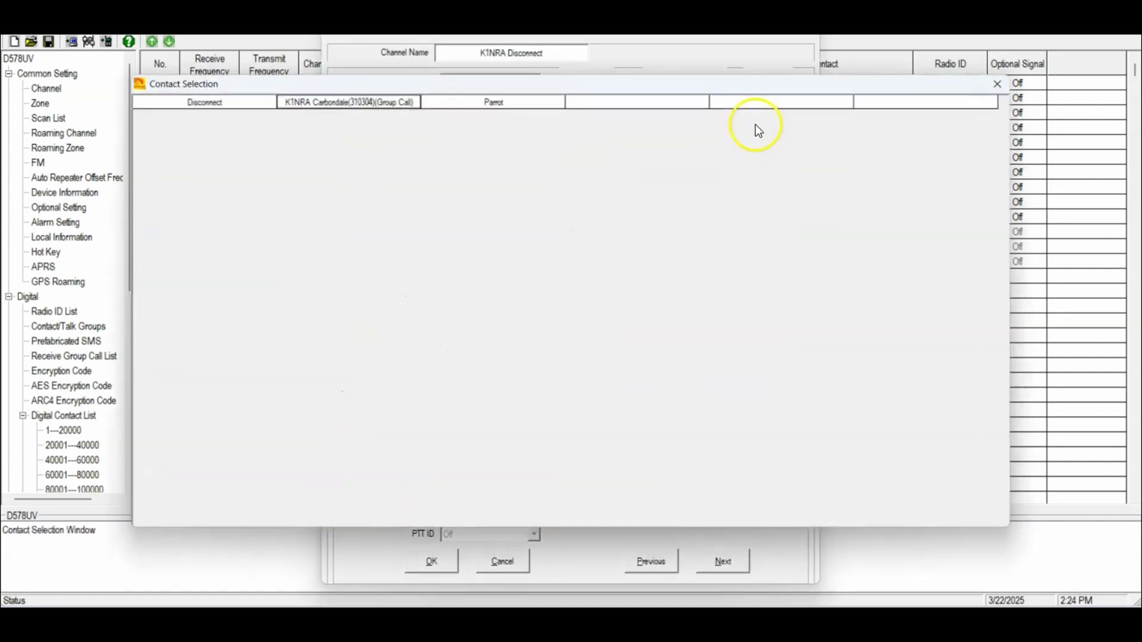
{"action": "double_click", "coordinate": [239, 103]}
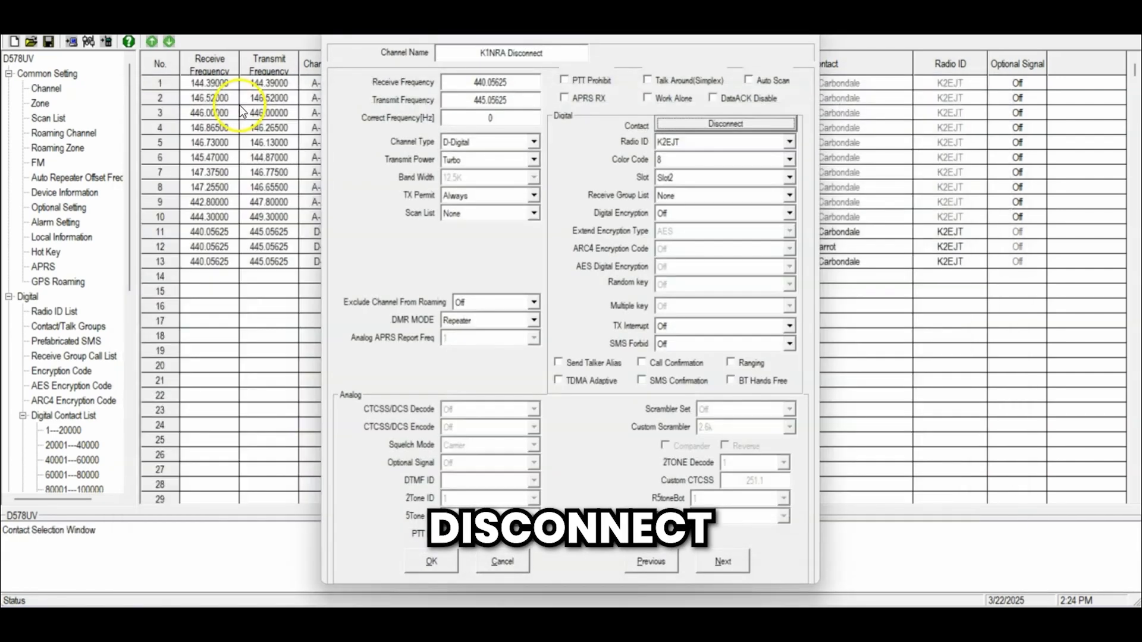
{"action": "left_click", "coordinate": [439, 568]}
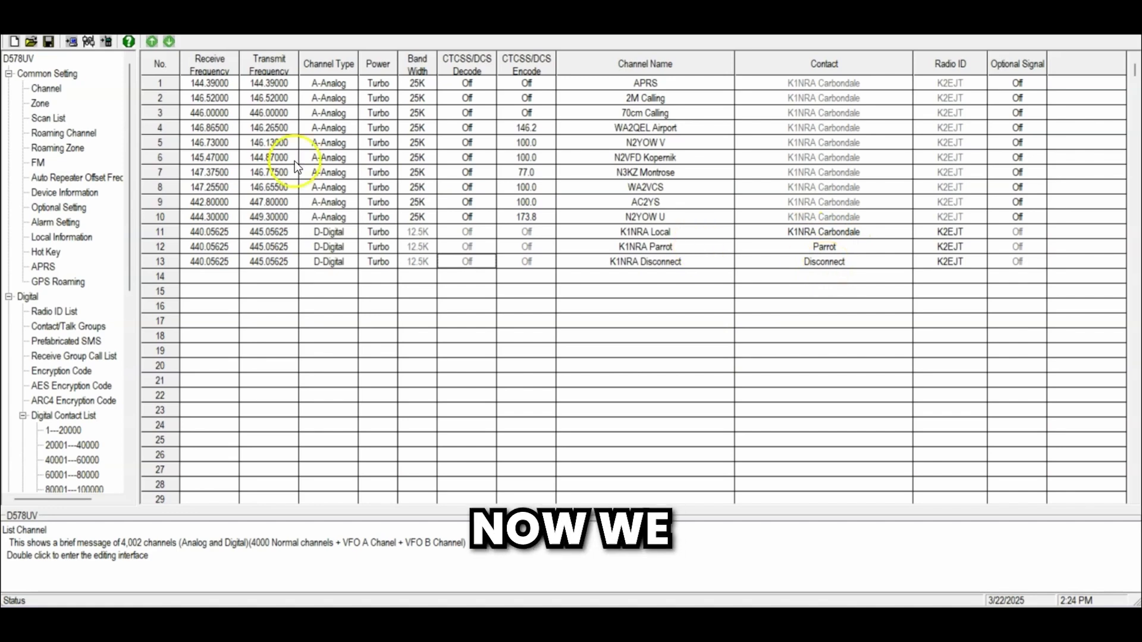
Step: Add the K1NRA Local, K1NRA Parrot and K1NRA Disconnect channels to Zone 1 and accept the zone
{"action": "left_click", "coordinate": [40, 104]}
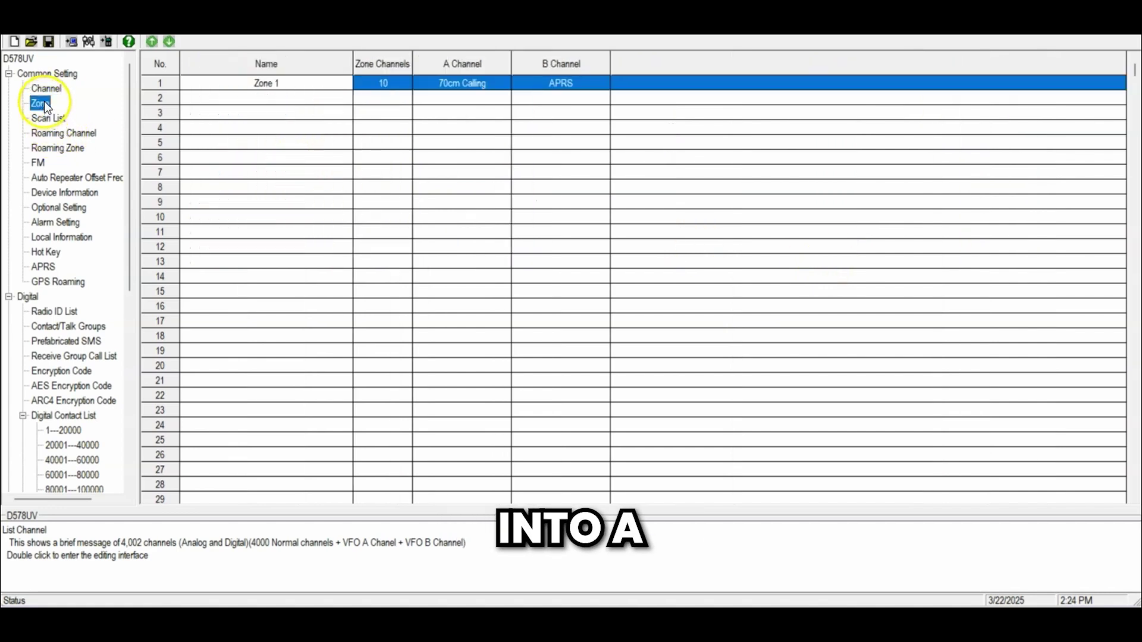
{"action": "double_click", "coordinate": [238, 83]}
{"action": "left_click", "coordinate": [392, 182]}
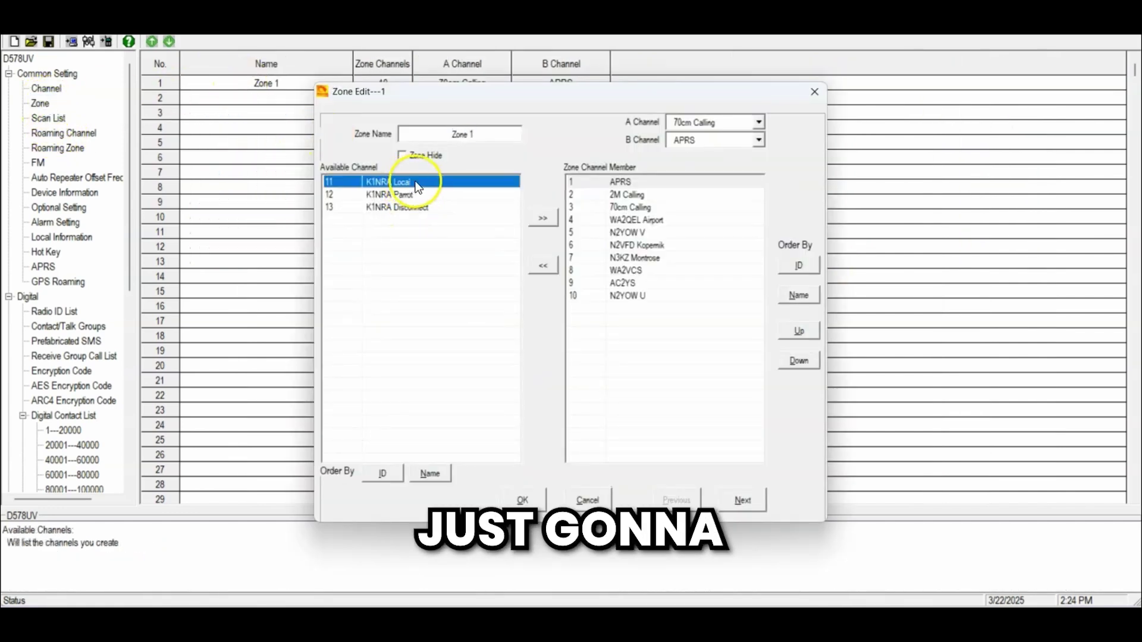
{"action": "left_click", "coordinate": [543, 217]}
{"action": "left_click", "coordinate": [408, 183]}
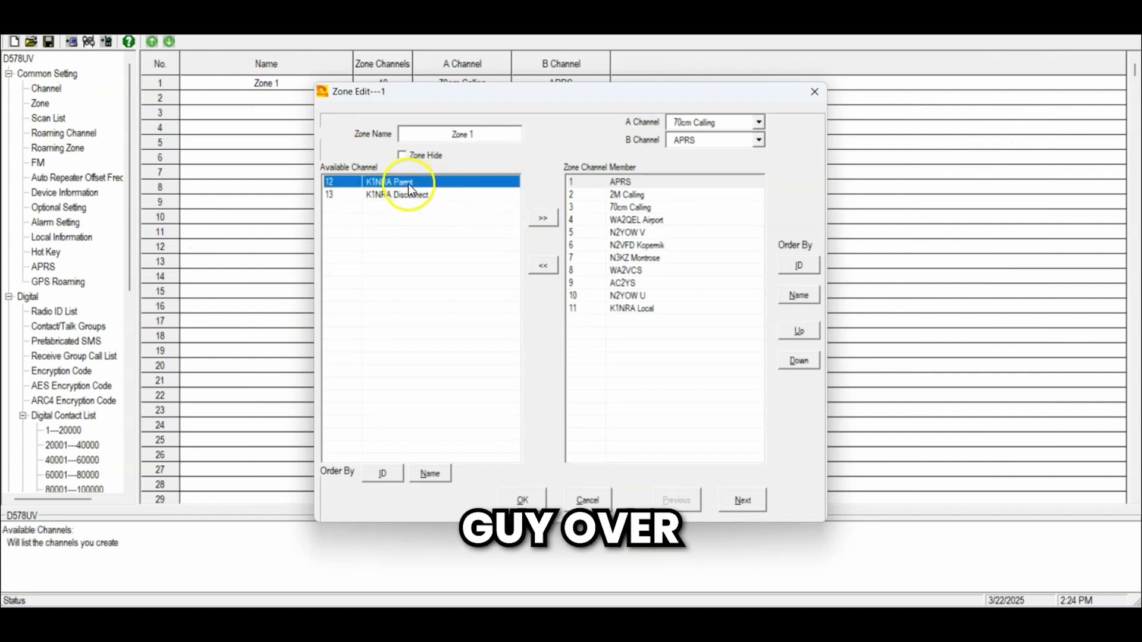
{"action": "left_click", "coordinate": [541, 219]}
{"action": "left_click", "coordinate": [452, 182]}
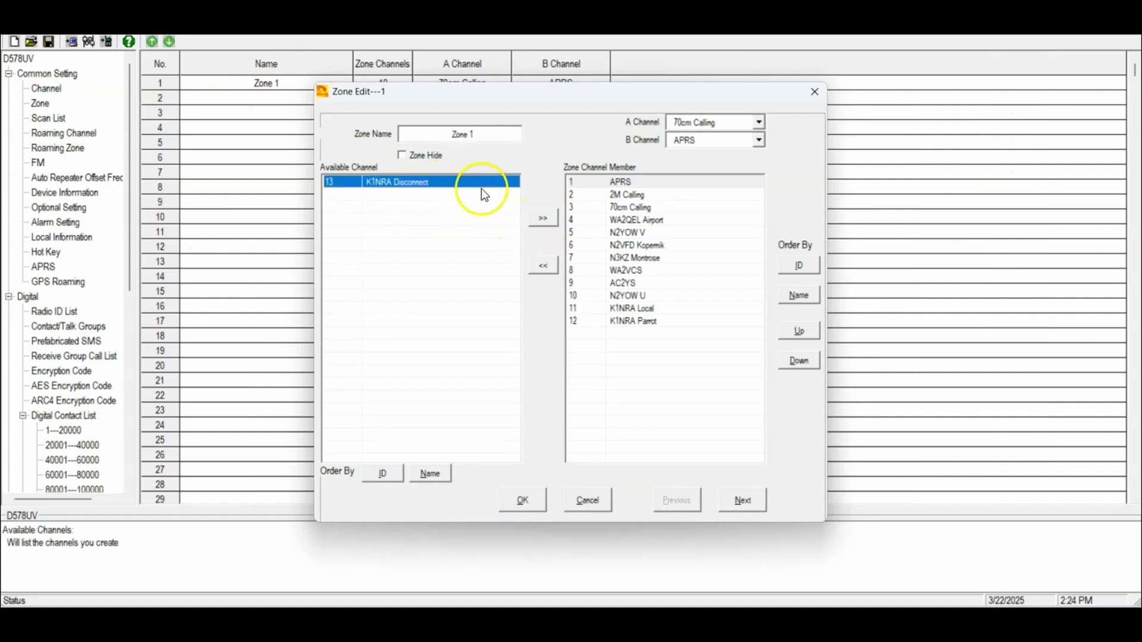
{"action": "left_click", "coordinate": [542, 218]}
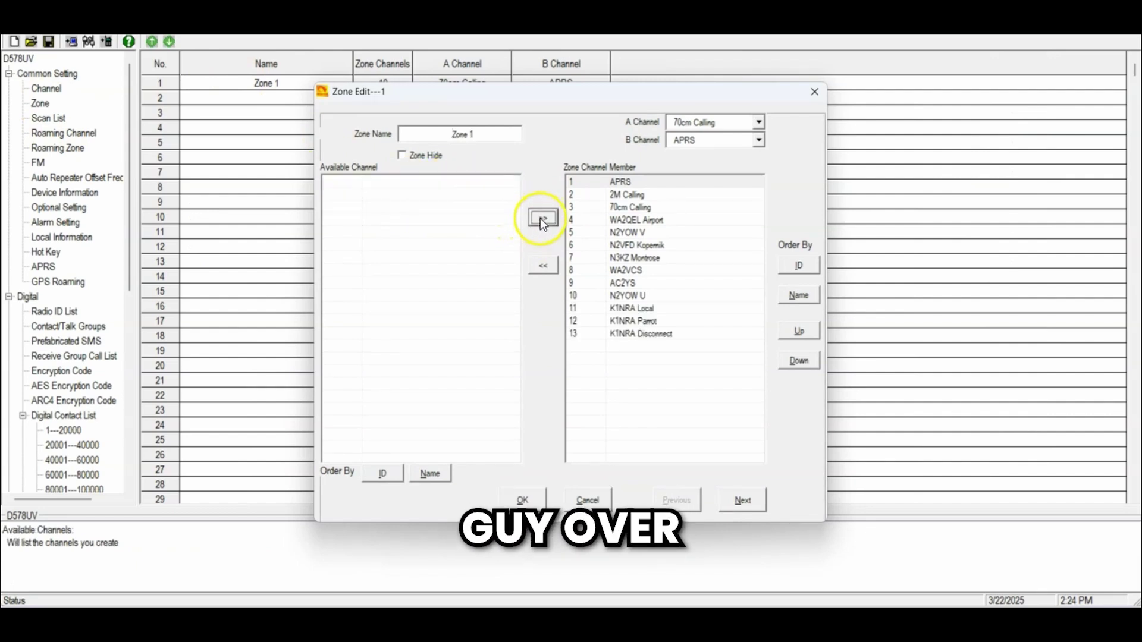
{"action": "left_click", "coordinate": [519, 500]}
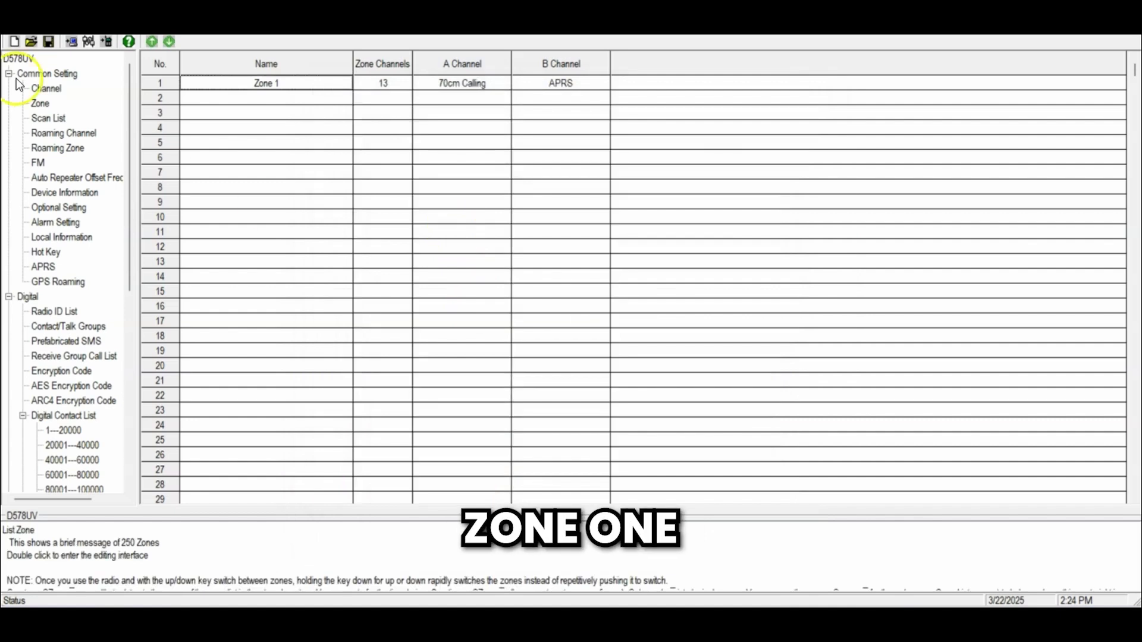
Step: Return to the channel list and write the data to the radio, including both the Digital Contact List and Other Data
{"action": "left_click", "coordinate": [45, 88]}
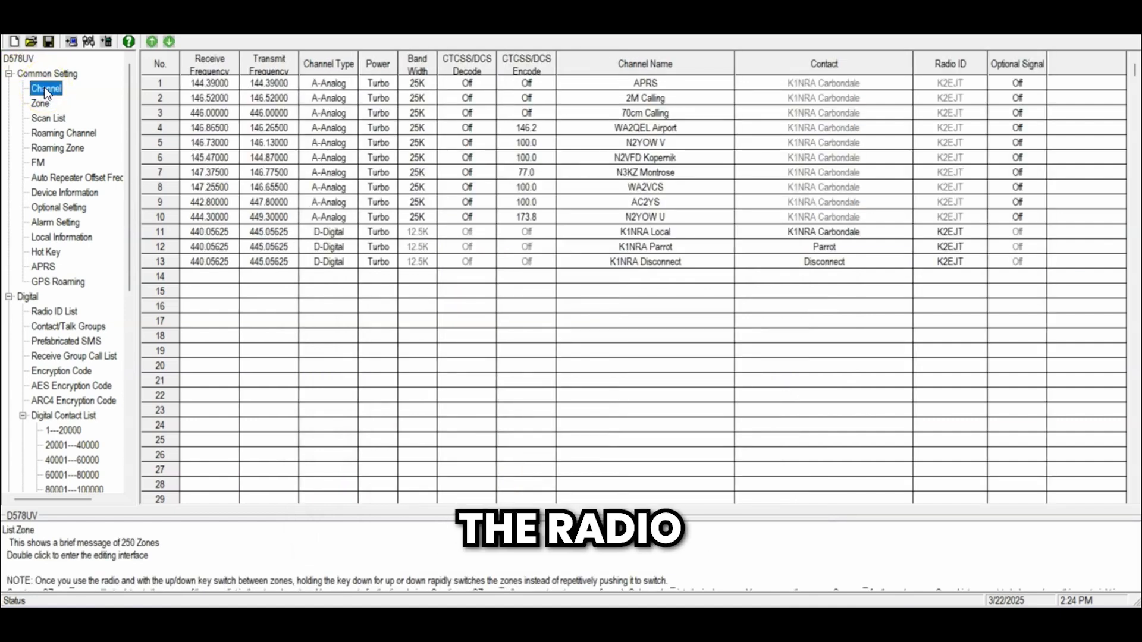
{"action": "left_click", "coordinate": [108, 39]}
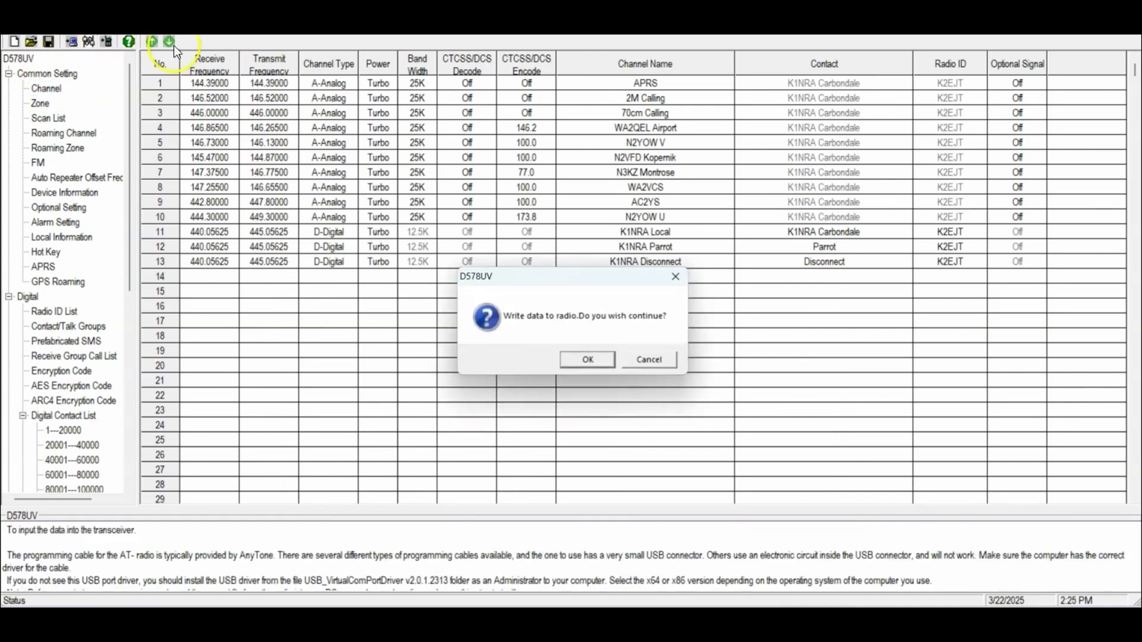
{"action": "left_click", "coordinate": [576, 356]}
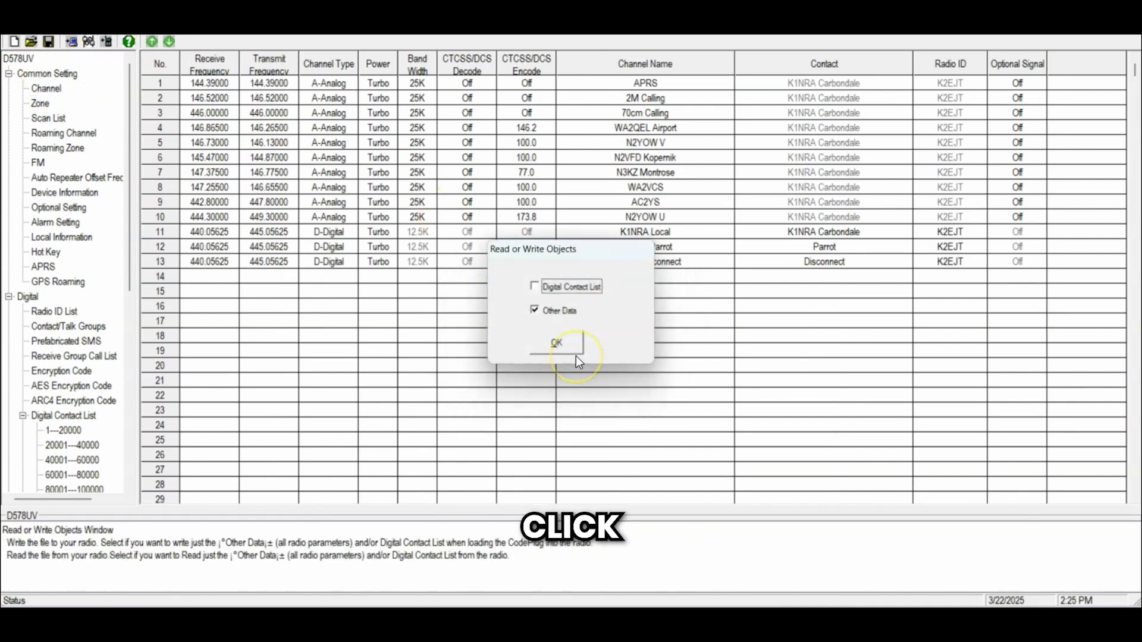
{"action": "left_click", "coordinate": [536, 287]}
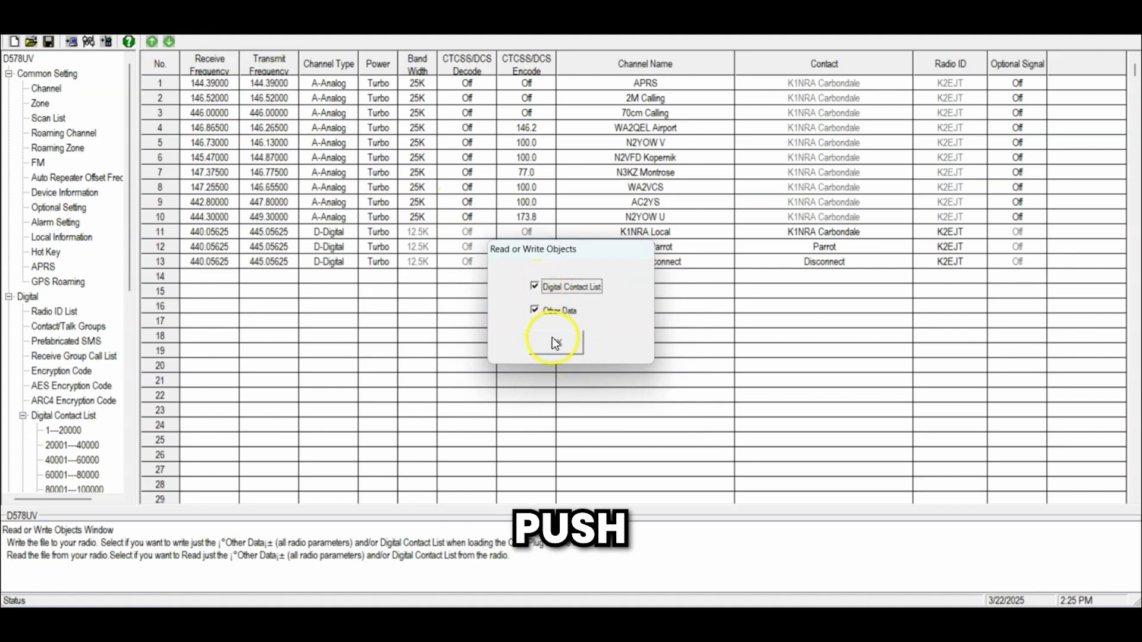
{"action": "left_click", "coordinate": [553, 343]}
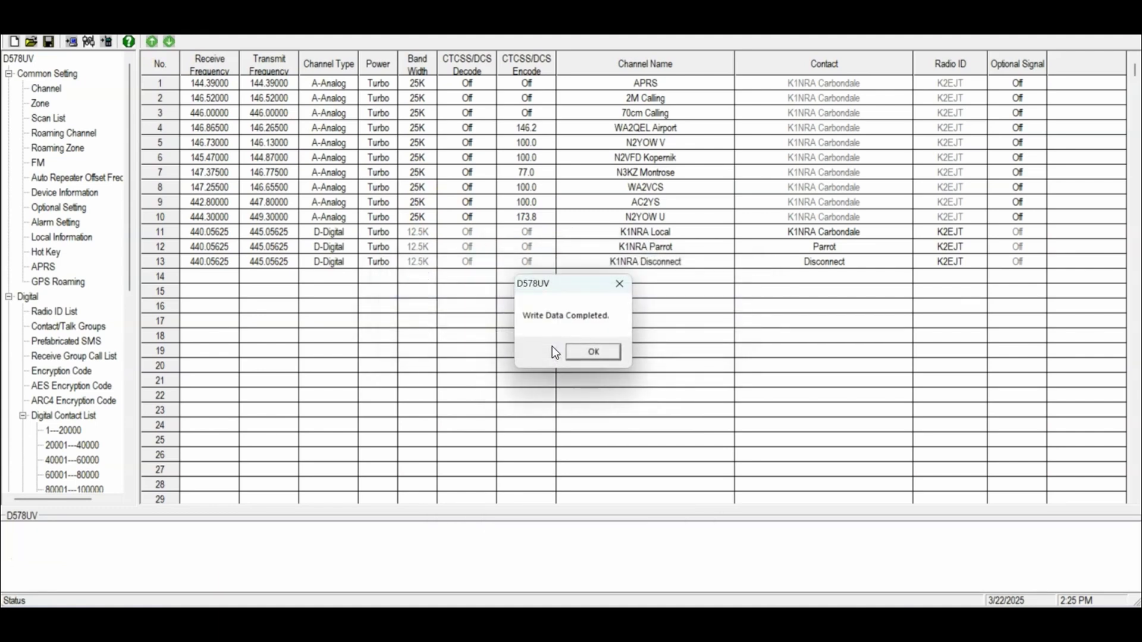
{"action": "left_click", "coordinate": [572, 352]}
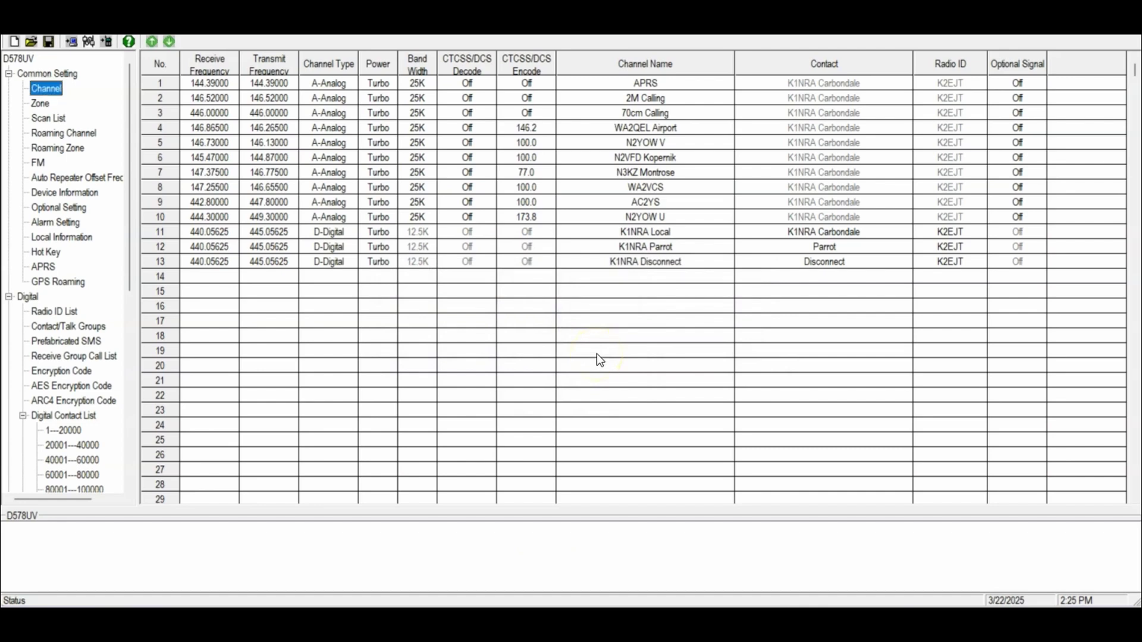